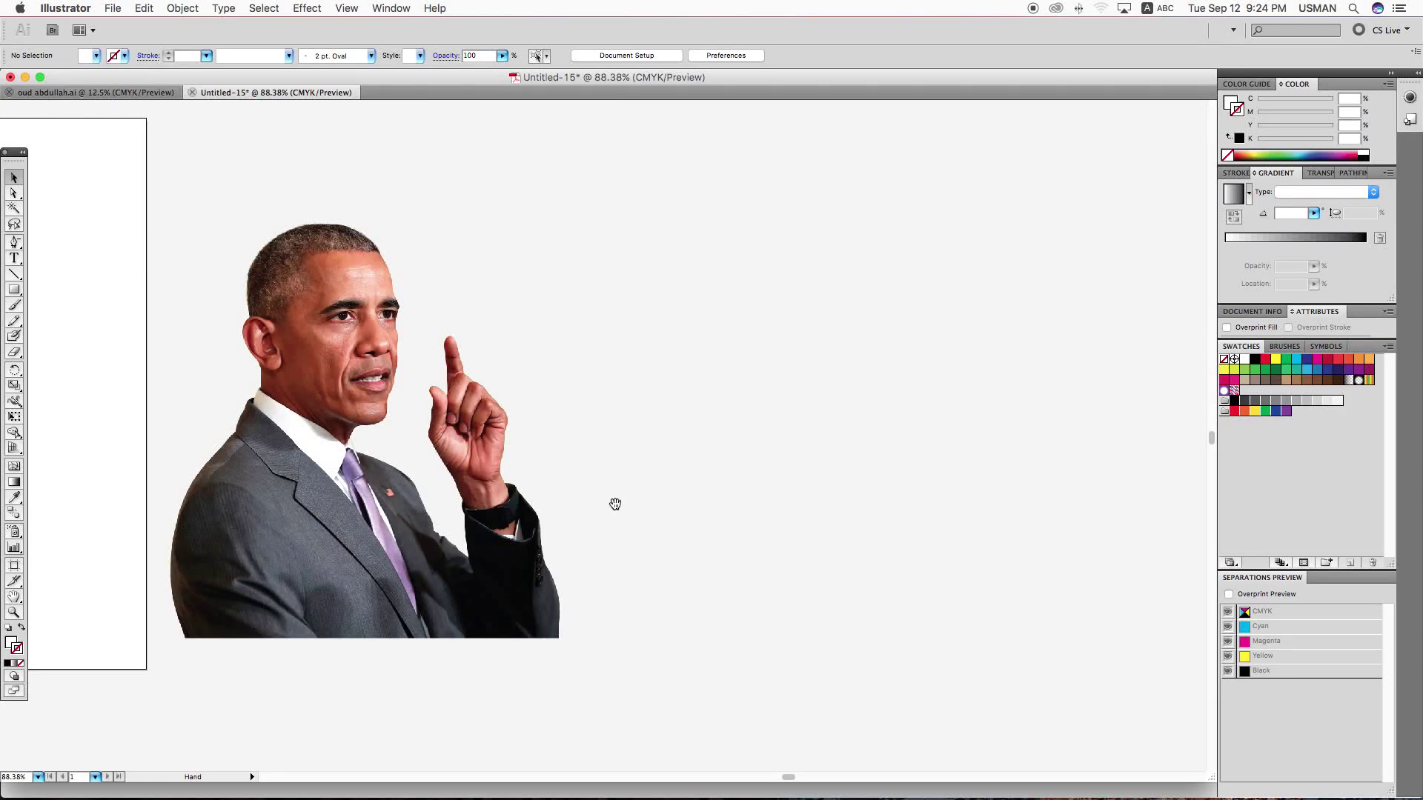
Alt-drag a duplicate of the portrait photo to the right of the original.
left_click_drag(615, 504, 508, 494)
left_click(247, 332)
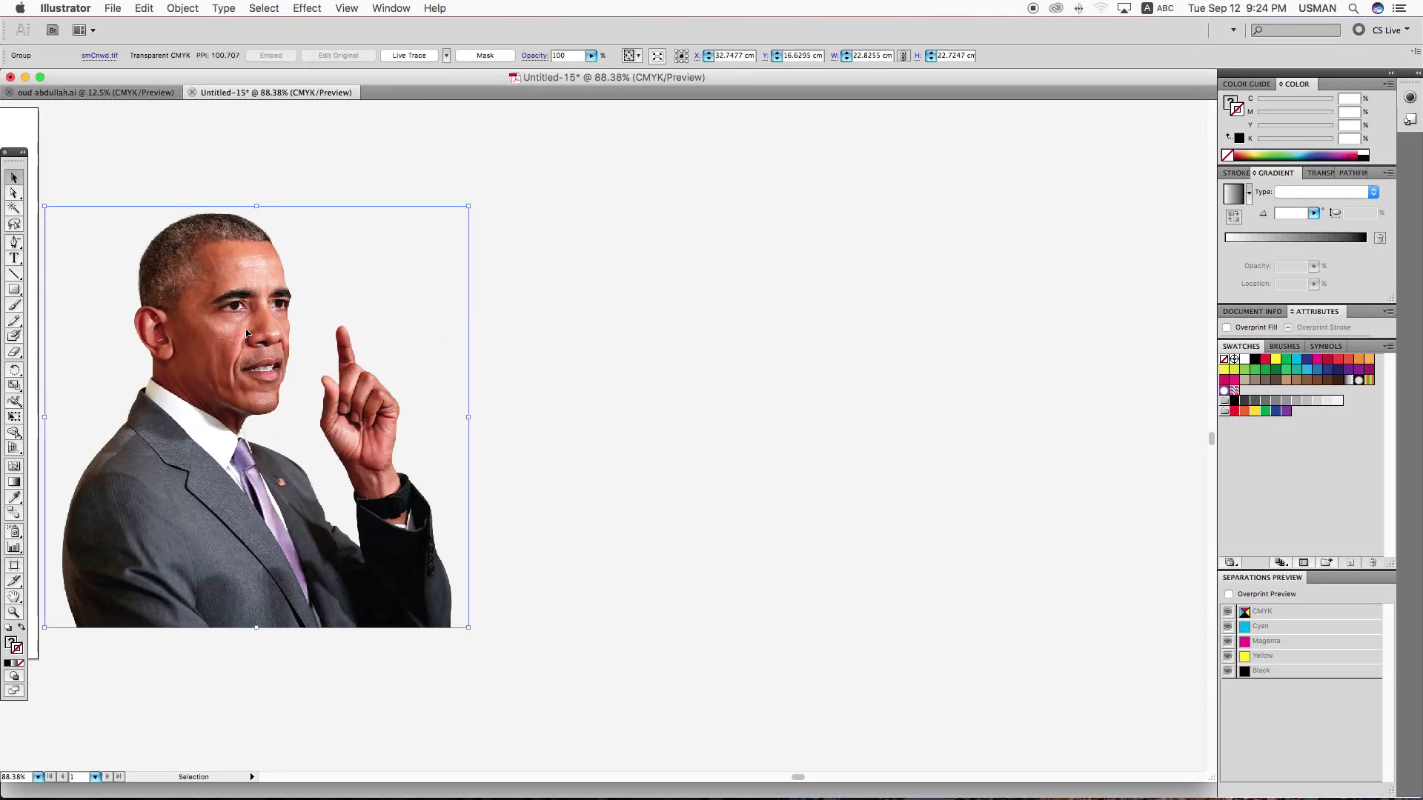
left_click_drag(247, 333, 703, 373, "alt")
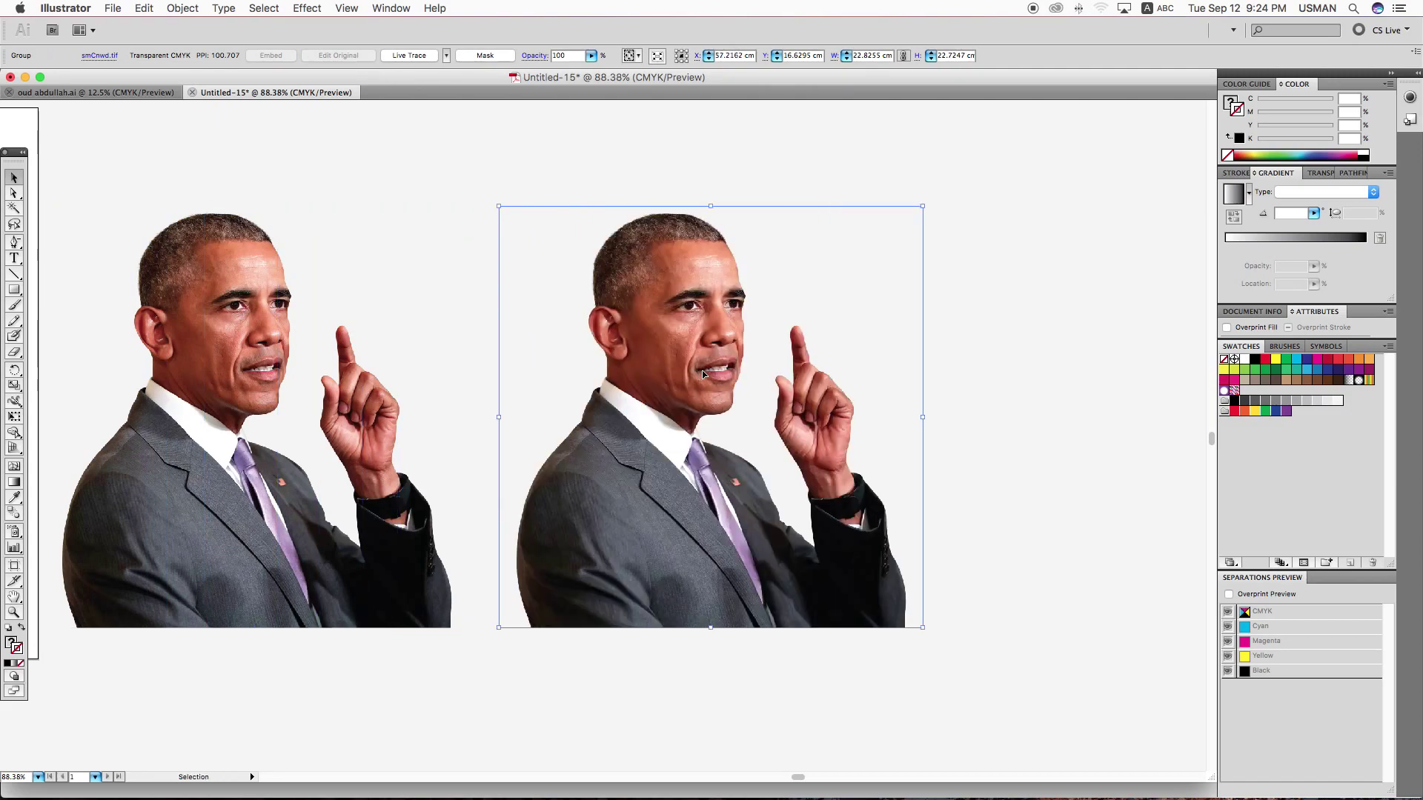
left_click(308, 9)
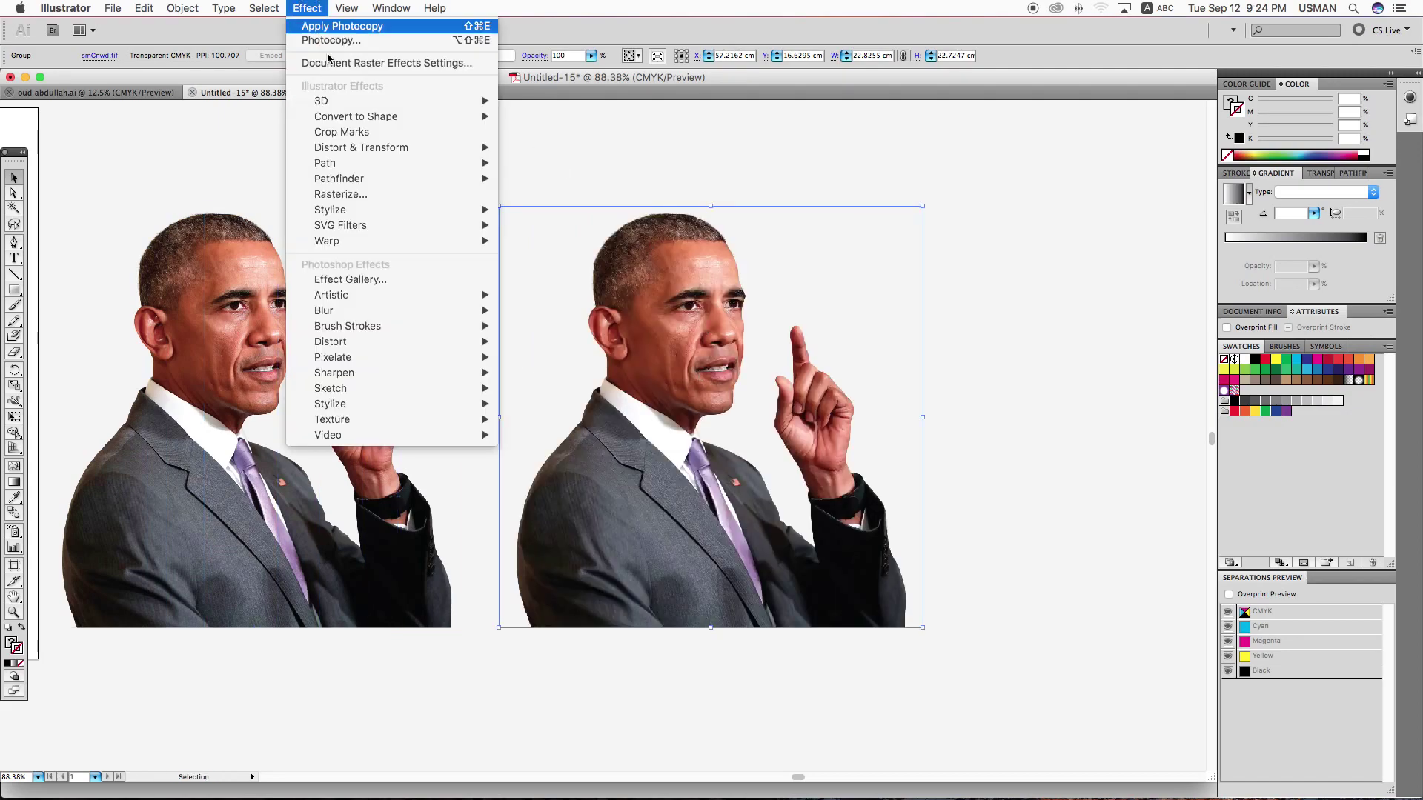
Apply the Sketch > Photocopy effect to the copy with Detail 6 and Darkness 7.
left_click(349, 282)
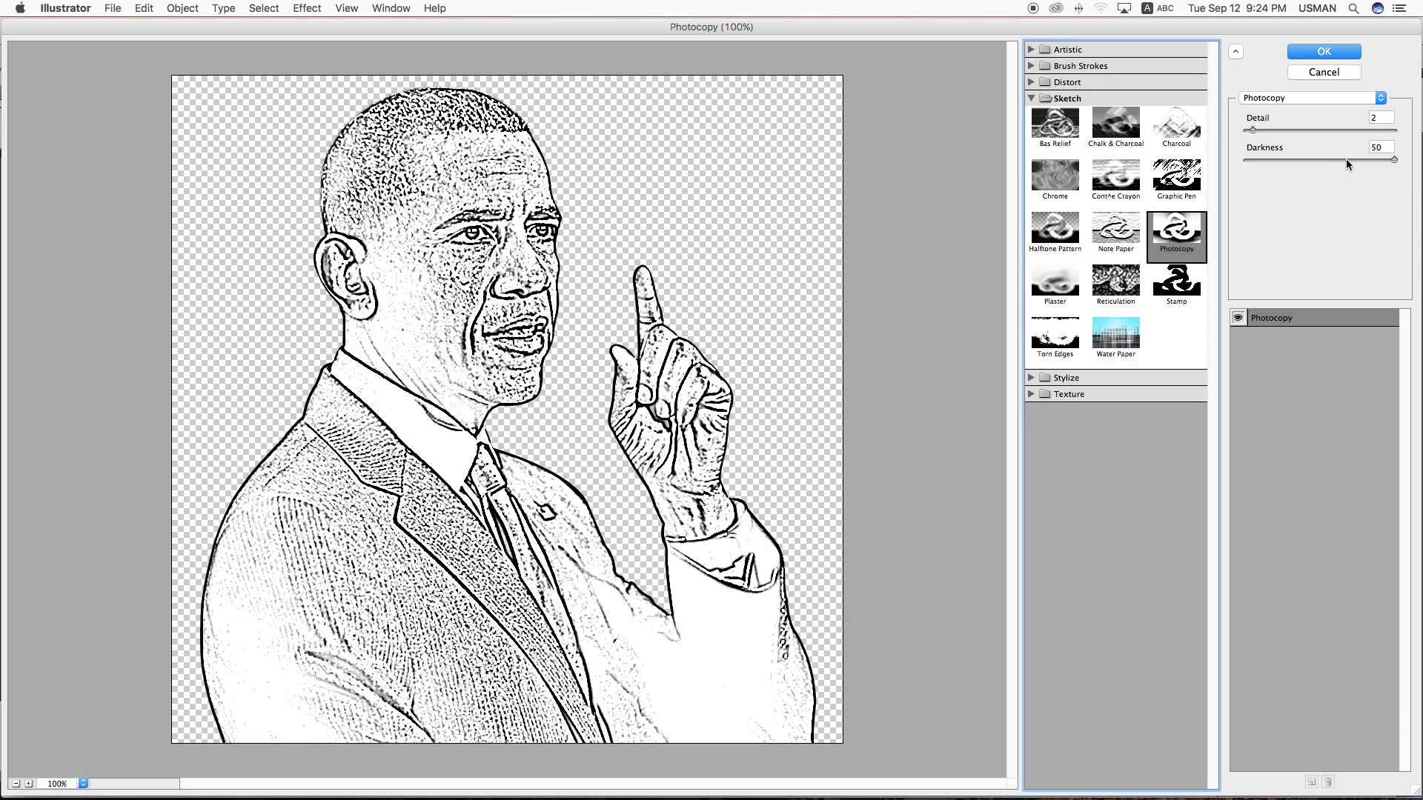
left_click_drag(1346, 158, 1336, 159)
mouse_move(1252, 130)
left_mouse_down()
mouse_move(1297, 132)
mouse_move(1265, 131)
left_mouse_up()
mouse_move(1336, 160)
left_mouse_down()
mouse_move(1257, 160)
mouse_move(1279, 130)
mouse_move(1302, 130)
mouse_move(1248, 160)
mouse_move(1272, 162)
mouse_move(1264, 134)
left_mouse_up()
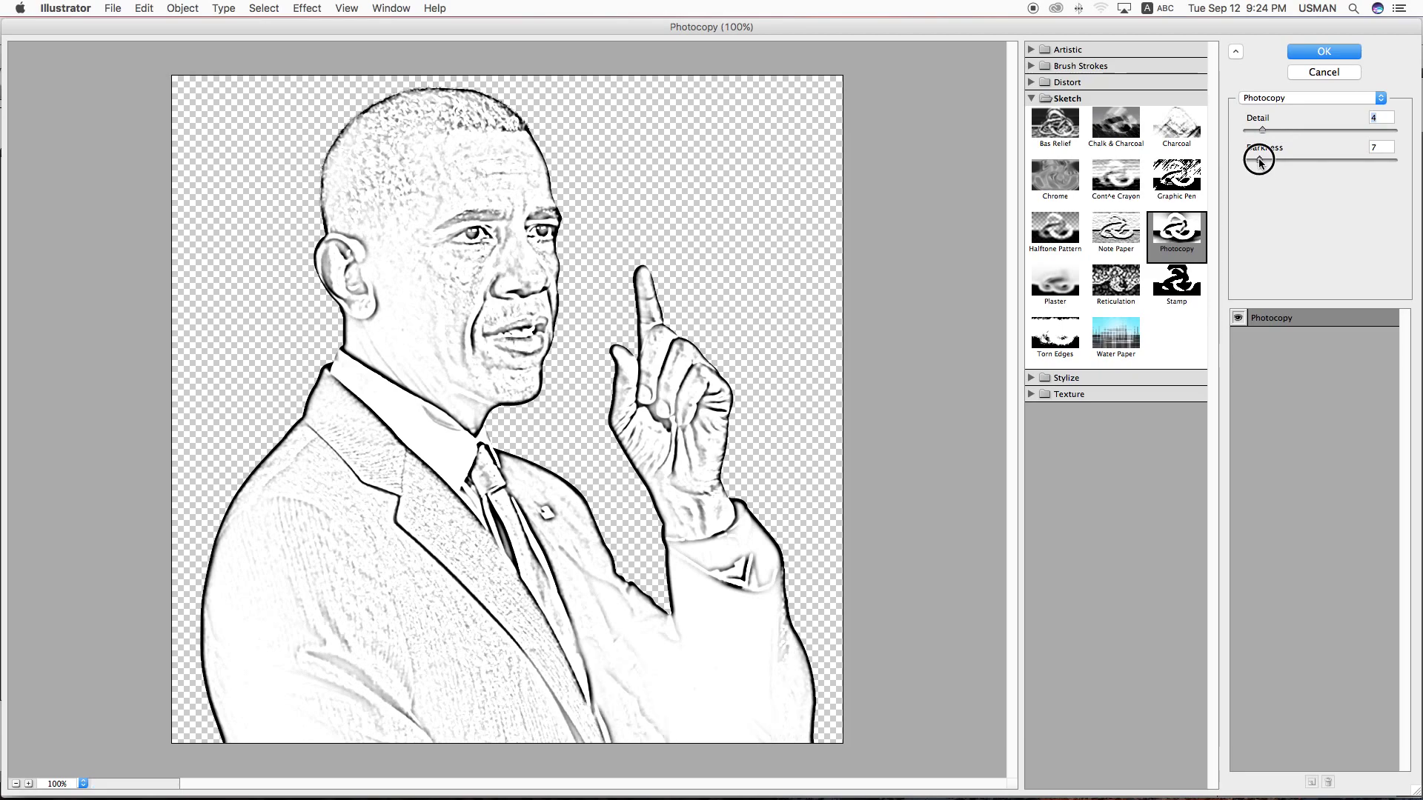
left_click_drag(1260, 162, 1265, 159)
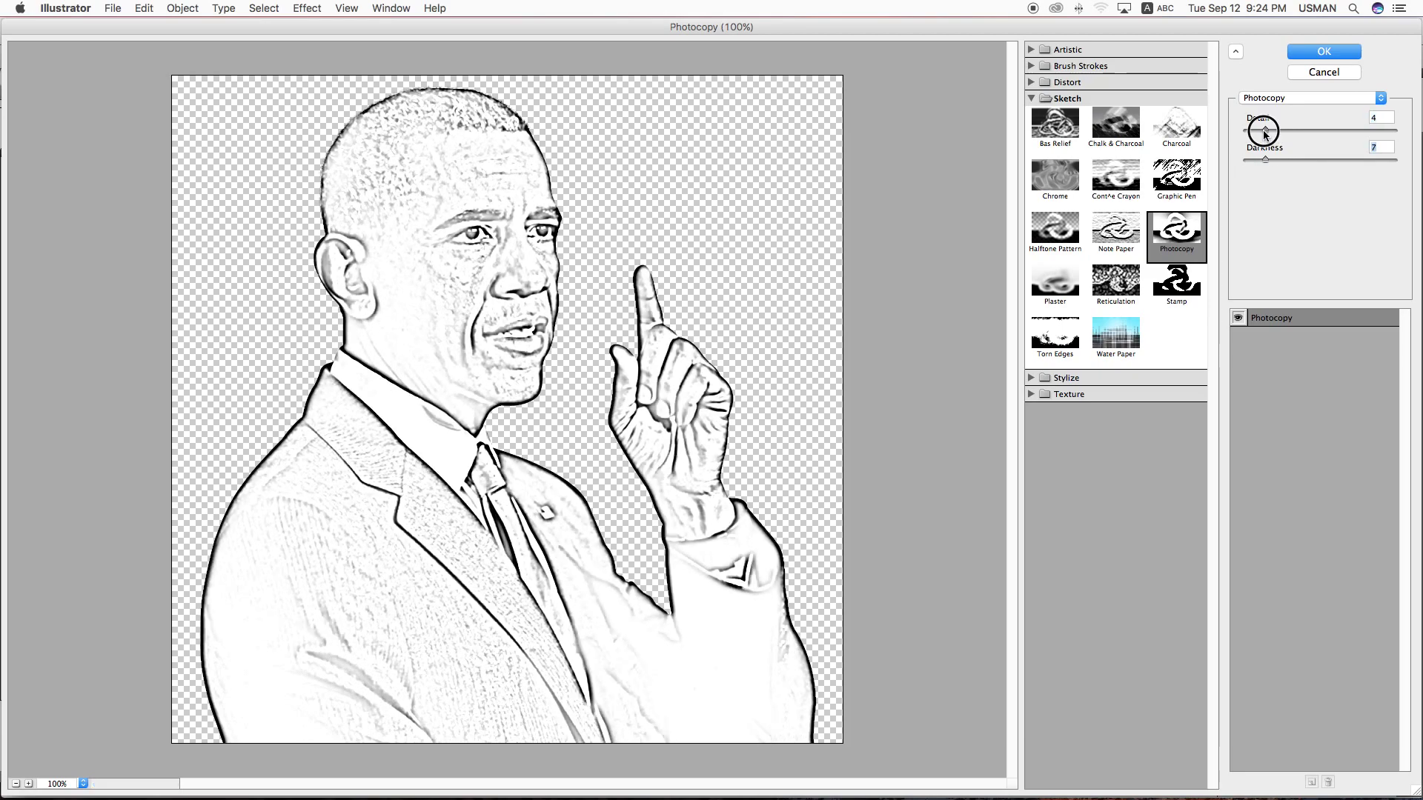
left_click(1265, 132)
left_click_drag(1267, 131, 1280, 131)
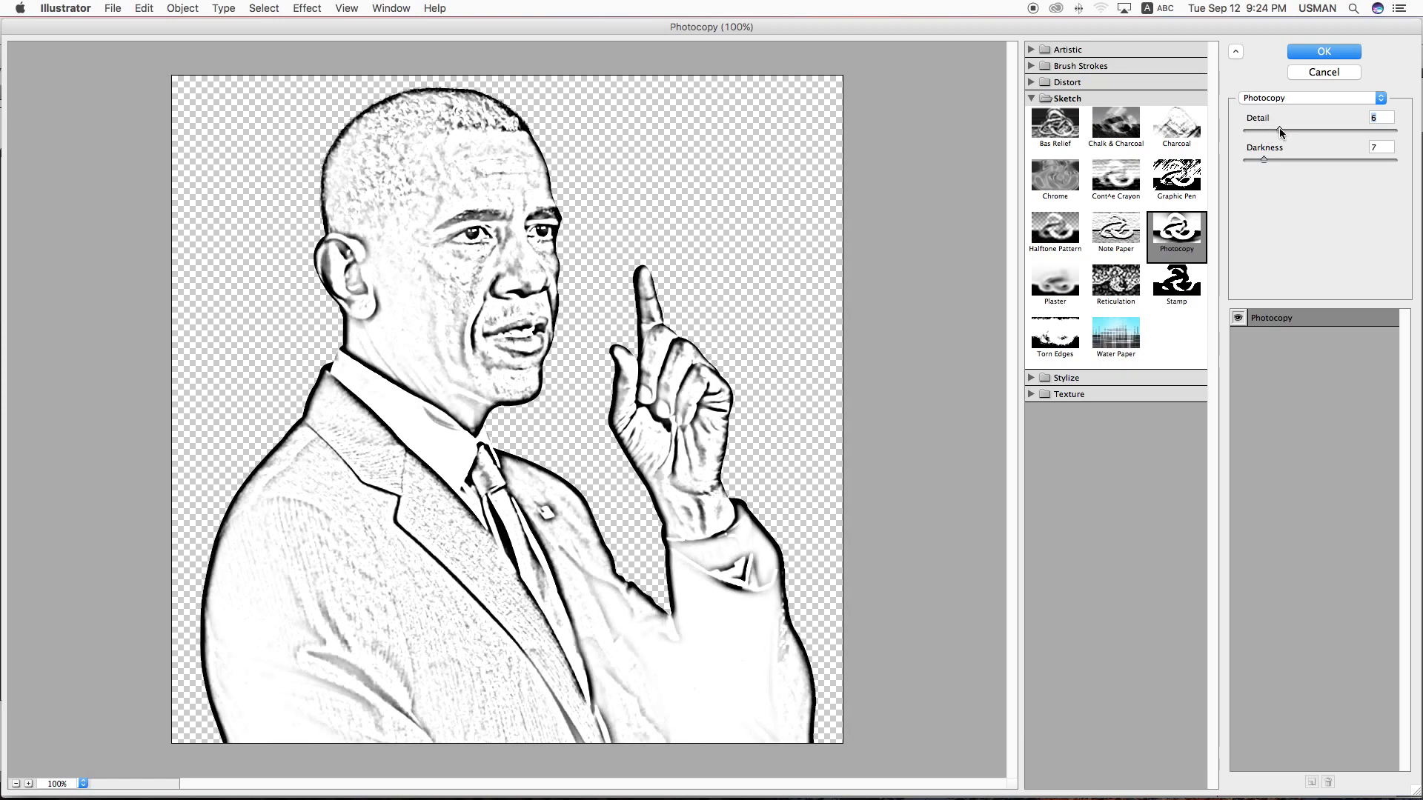
left_click(1306, 54)
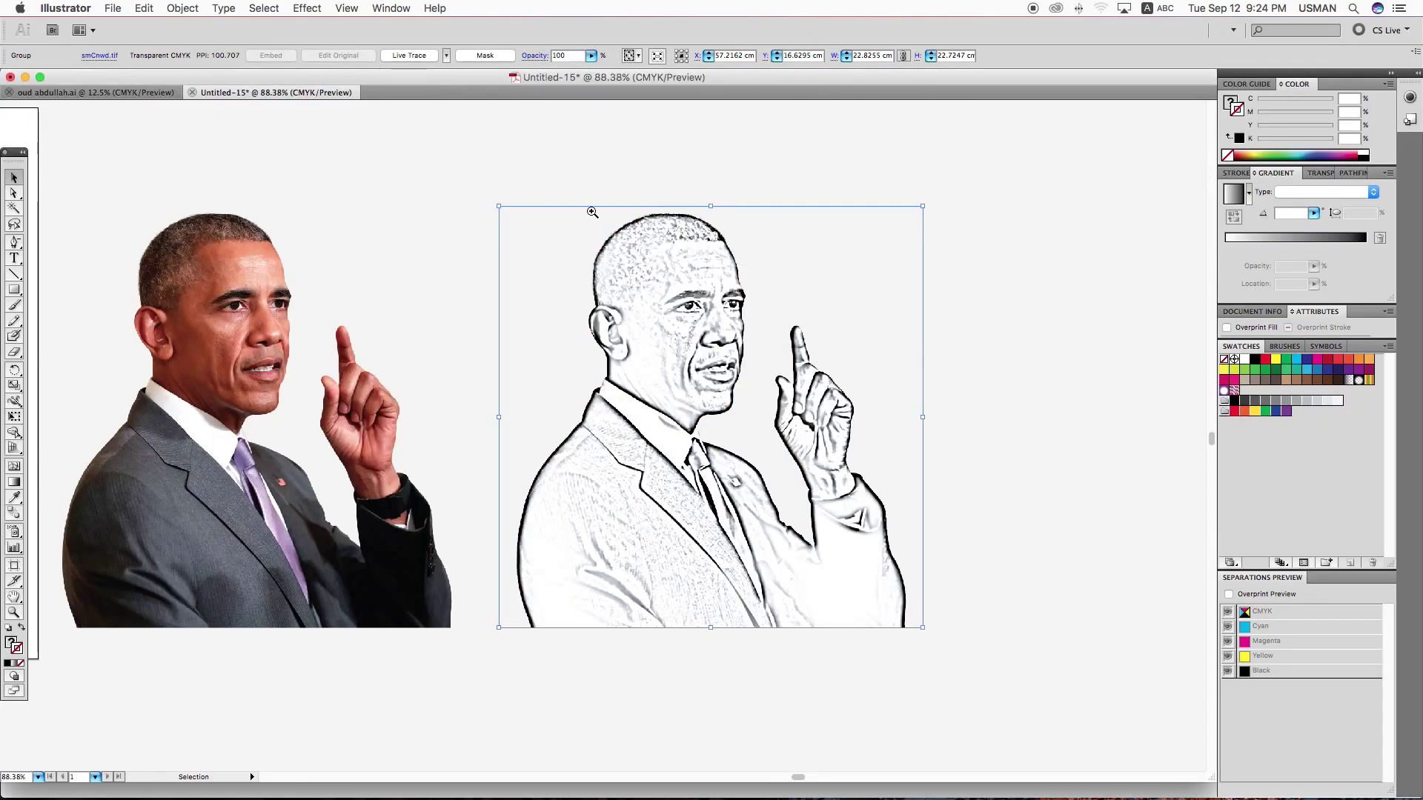
Rasterize the sketched copy at High 300 ppi with a transparent background.
key("z")
left_click_drag(331, 136, 1057, 681)
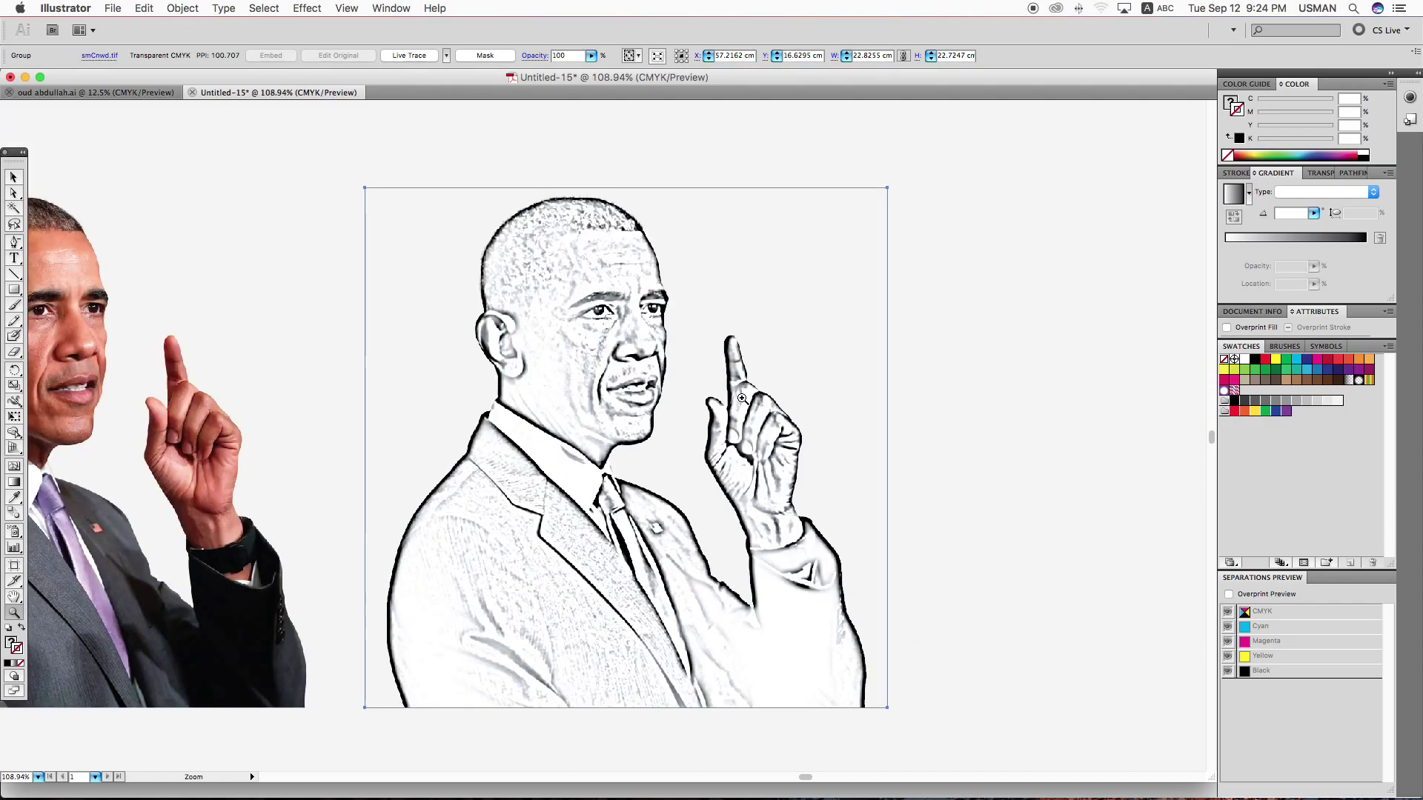
key("v")
left_click(184, 10)
left_click(208, 198)
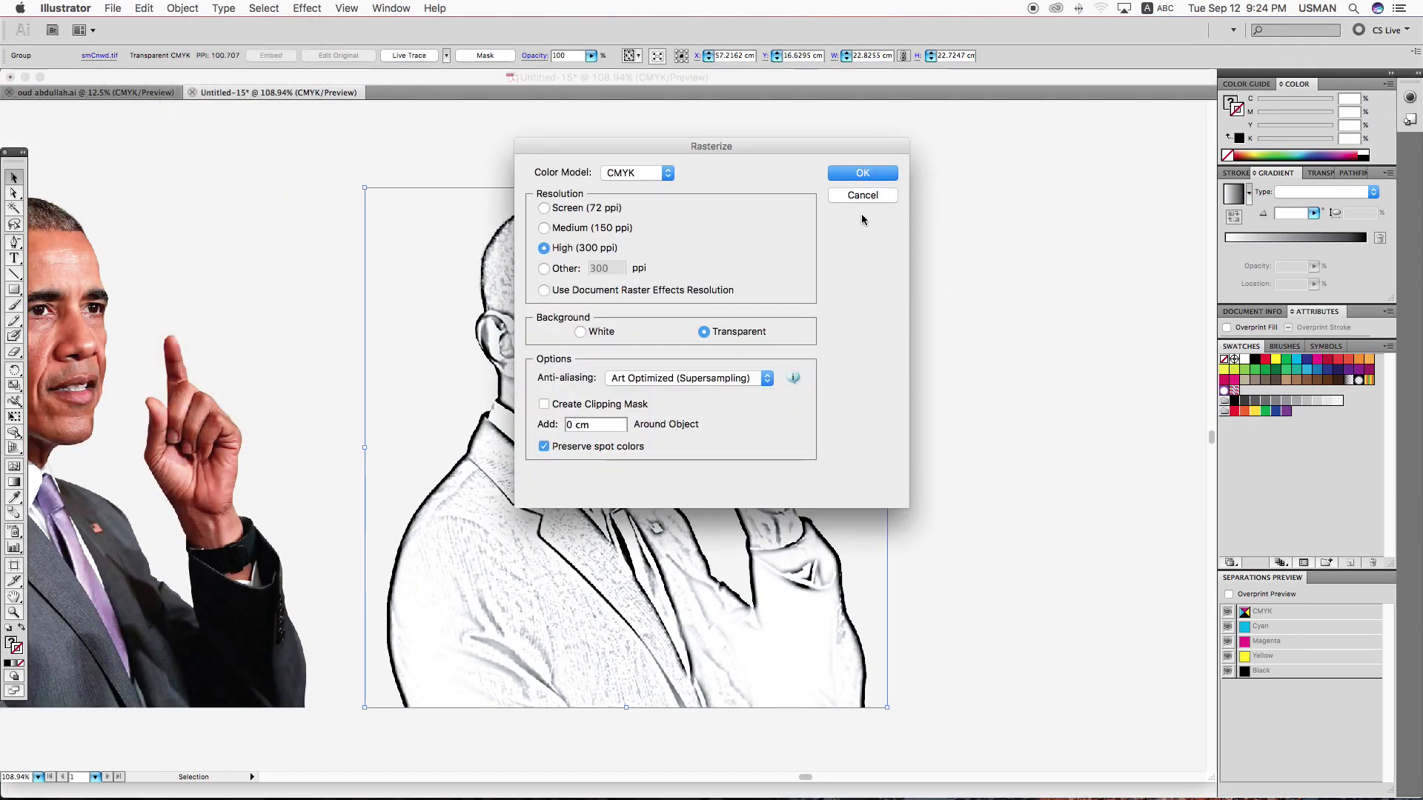
left_click(882, 174)
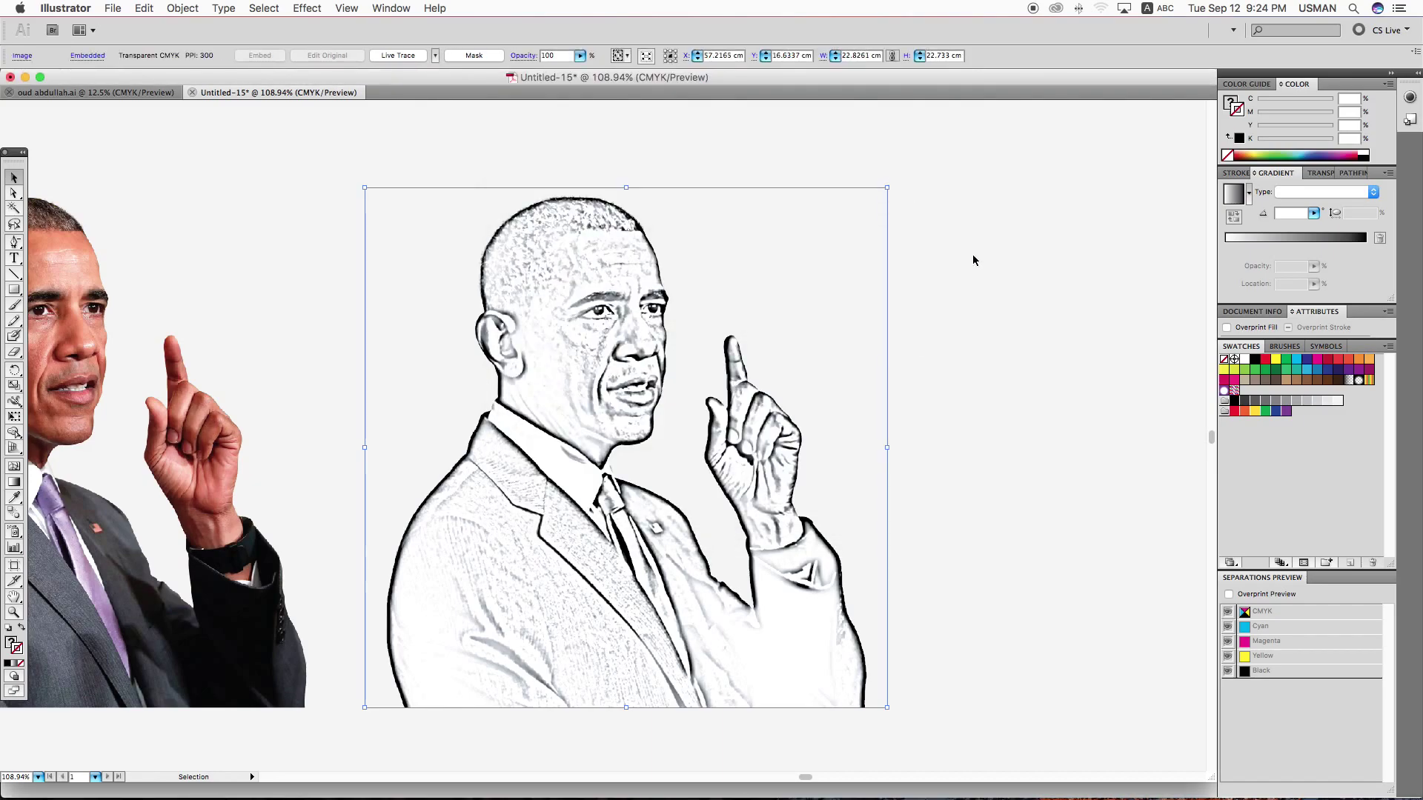
Apply a second Photocopy effect to the rasterized sketch with Detail raised.
left_click(306, 6)
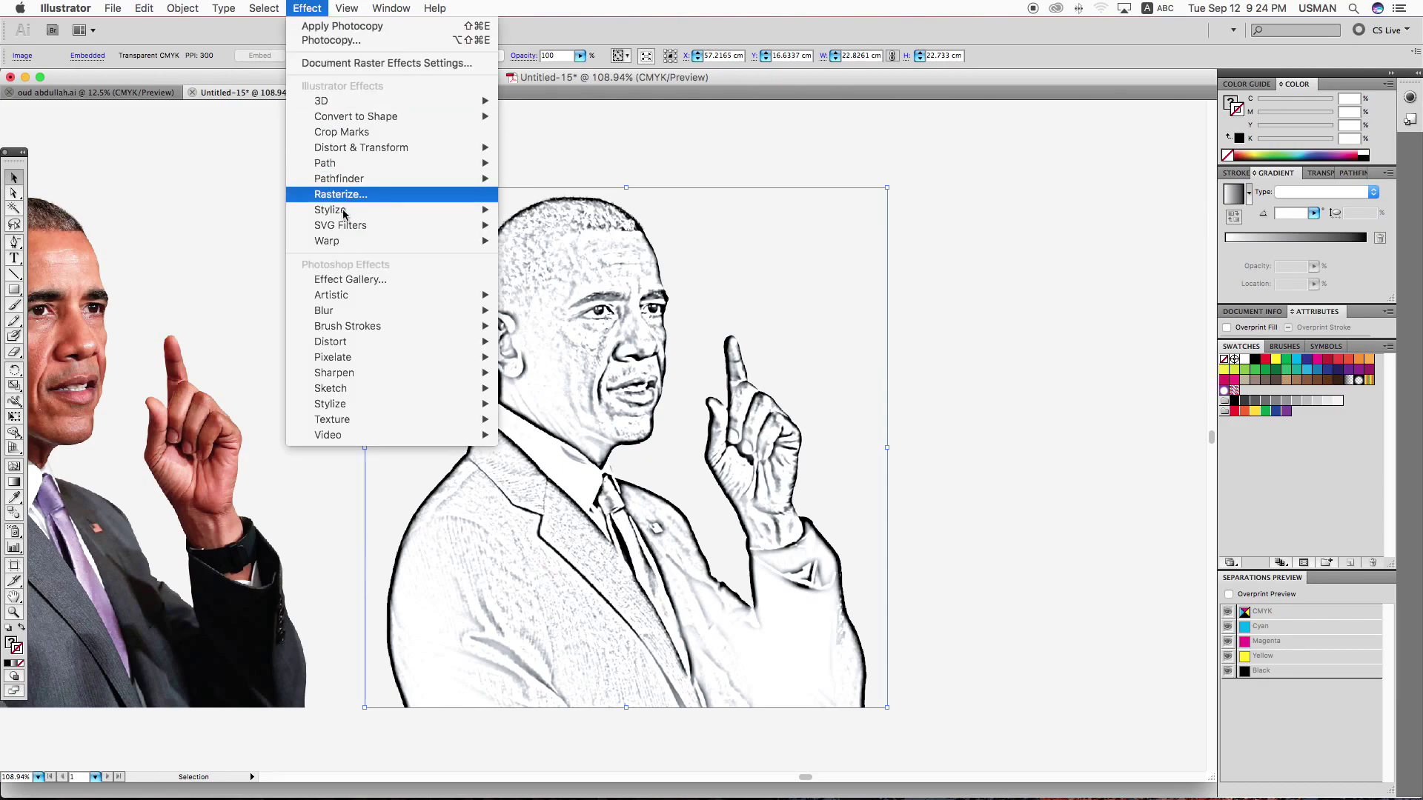
left_click(318, 280)
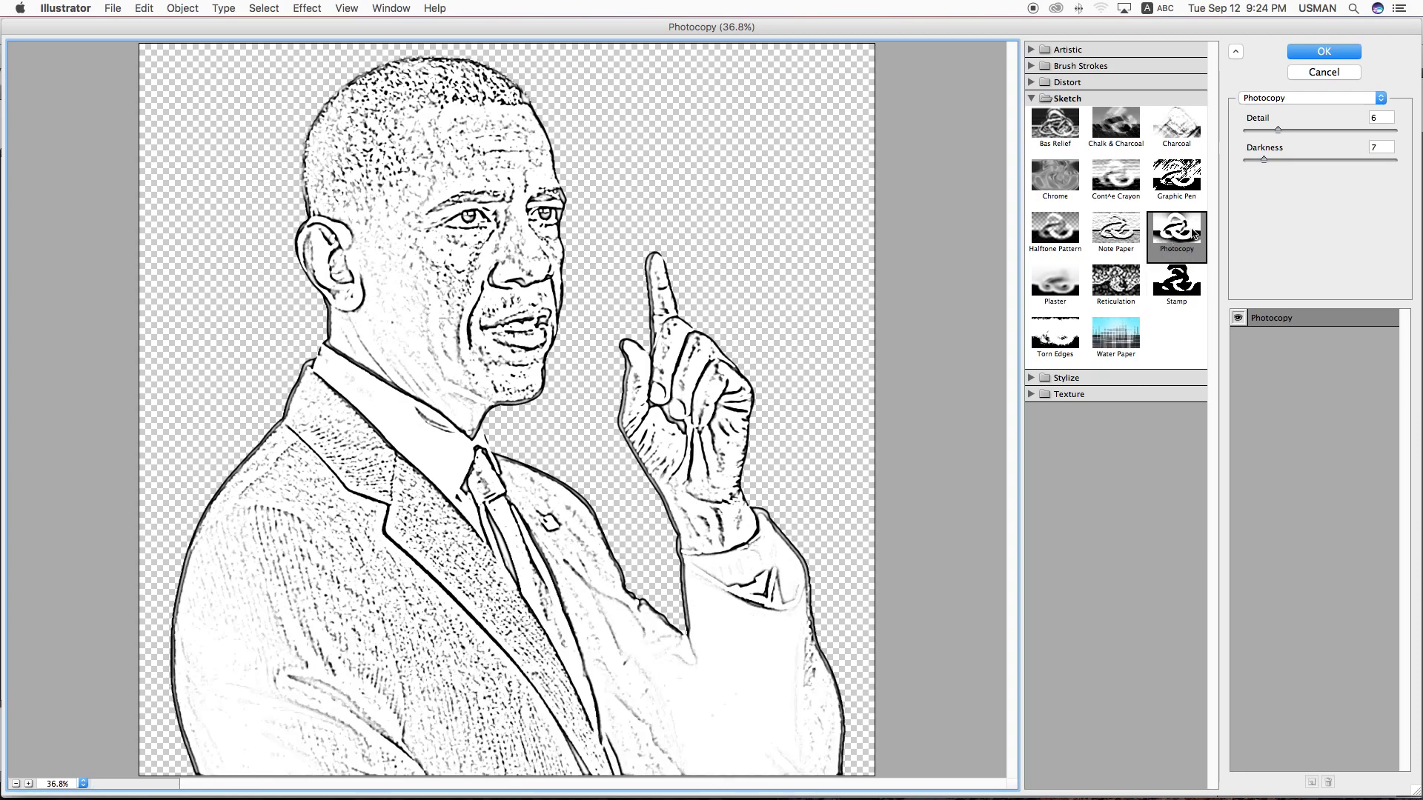
left_click_drag(1278, 130, 1291, 130)
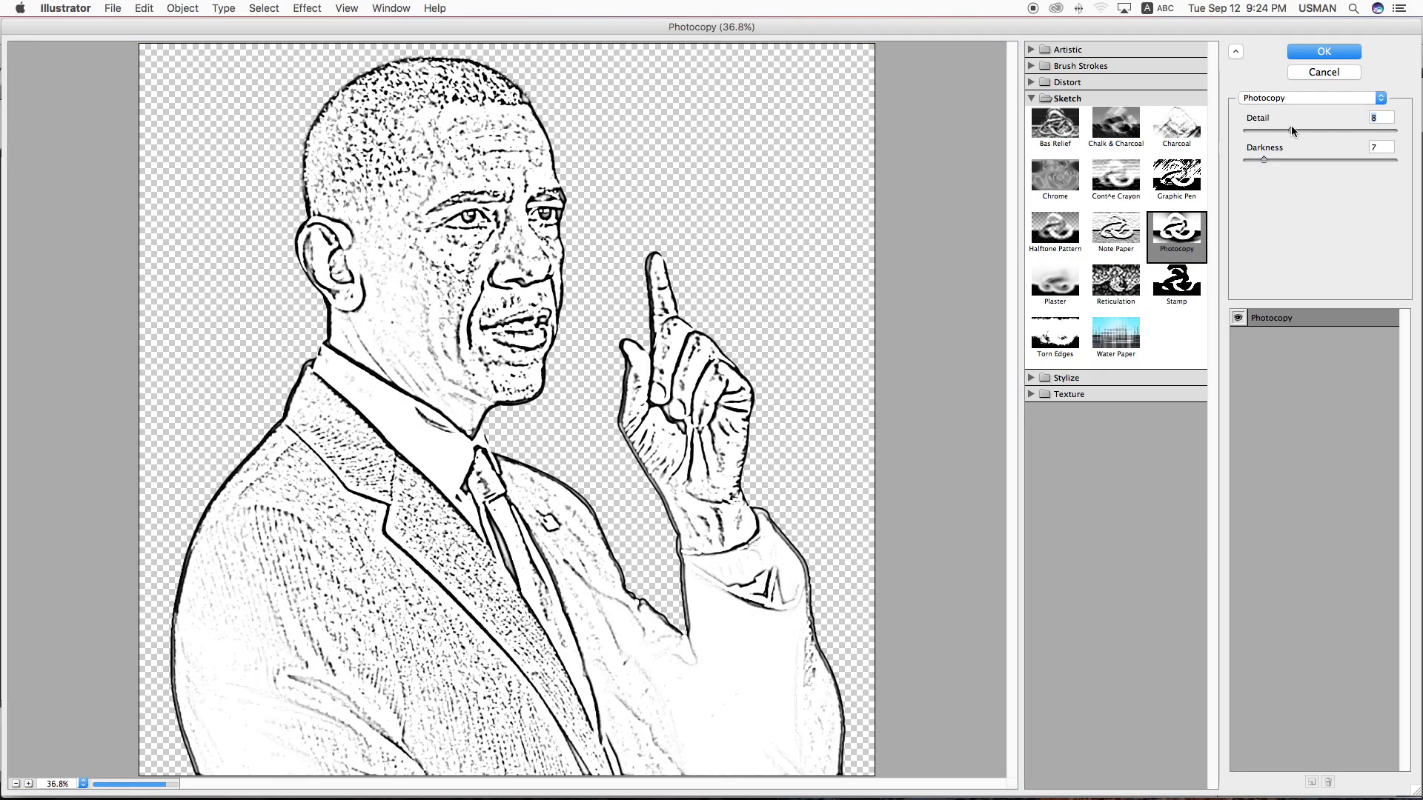
left_click(1324, 51)
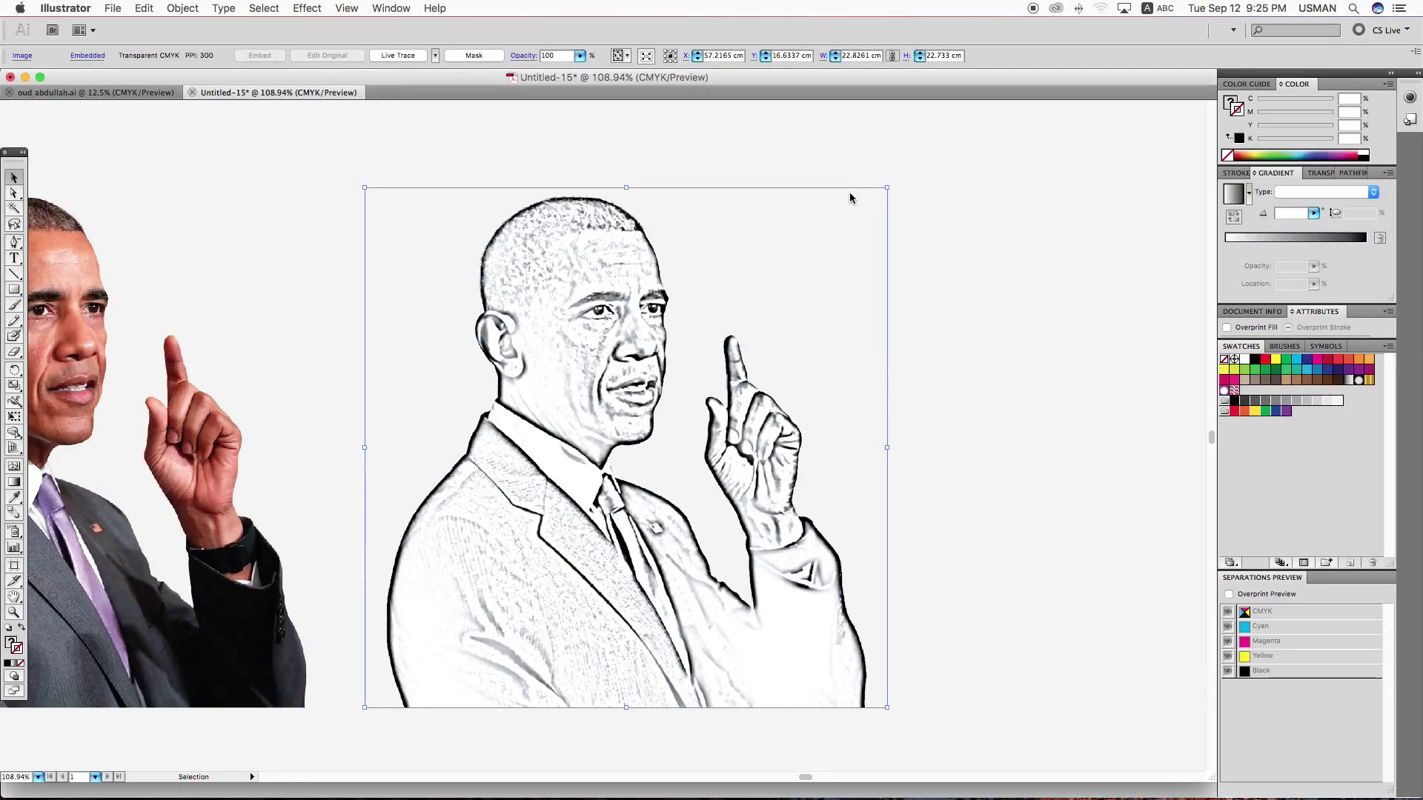
Live Trace and expand the sketch, then select a white background shape inside the group.
left_click(398, 55)
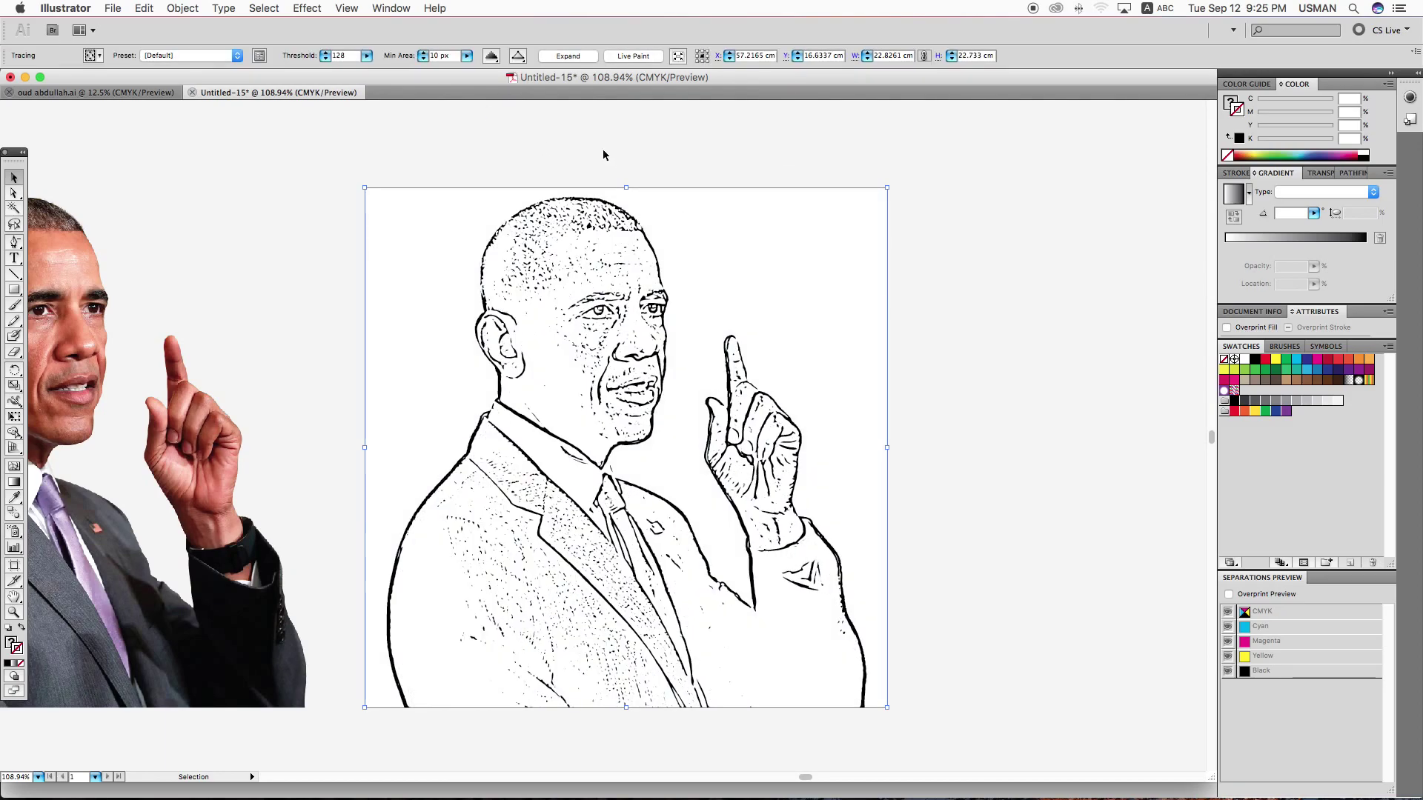
left_click(568, 56)
double_click(796, 273)
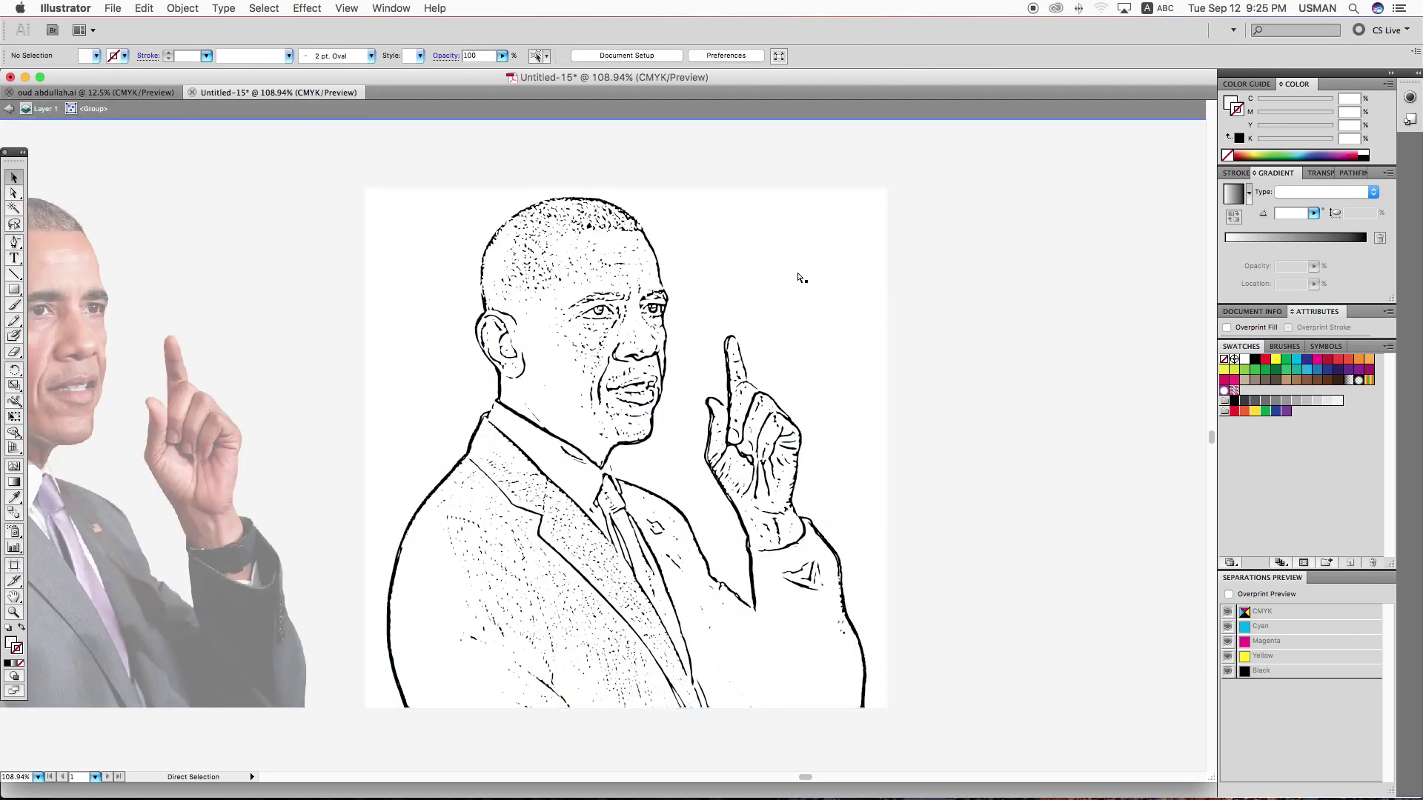
left_click(794, 269)
left_click(541, 59)
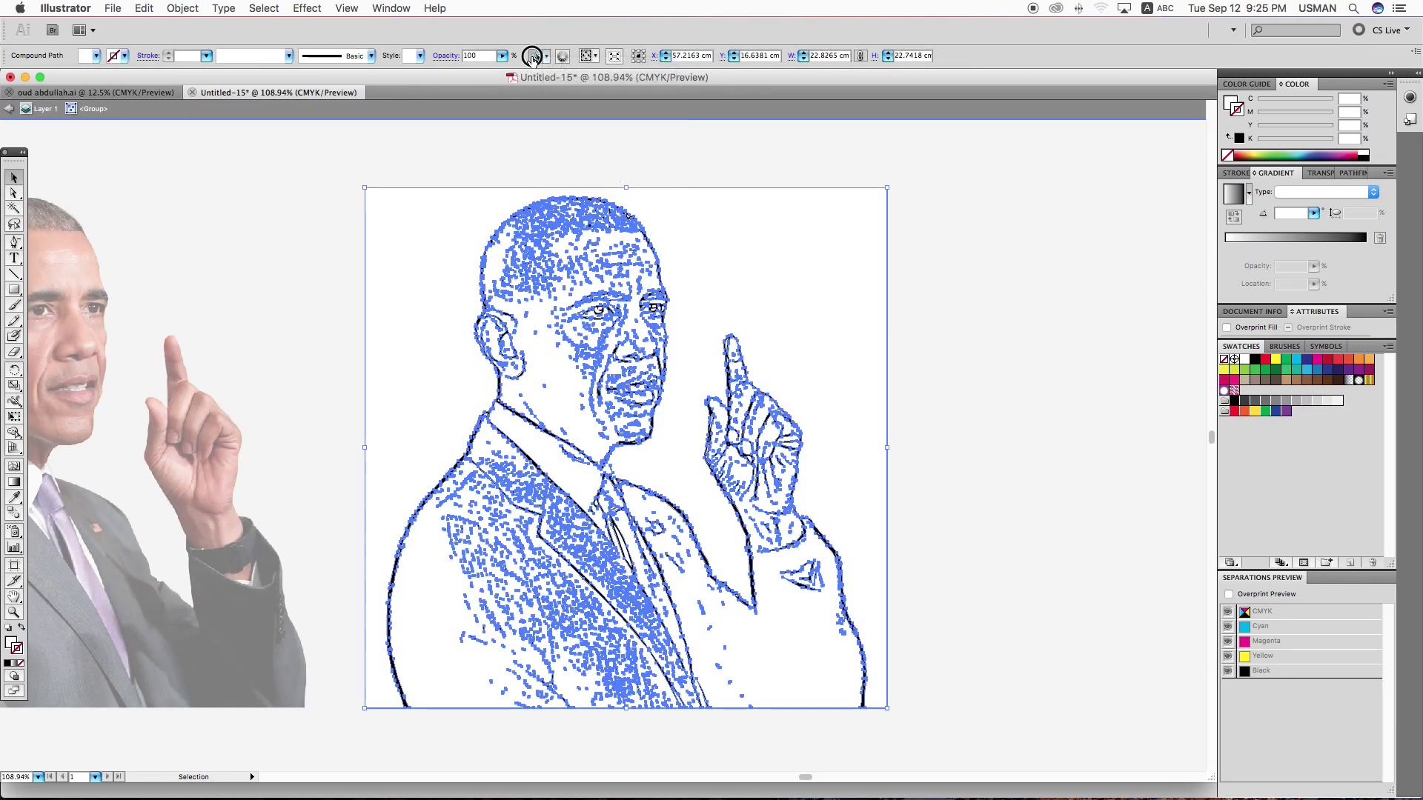
Delete all the similar white background shapes from the traced drawing.
key("Delete")
key("Escape")
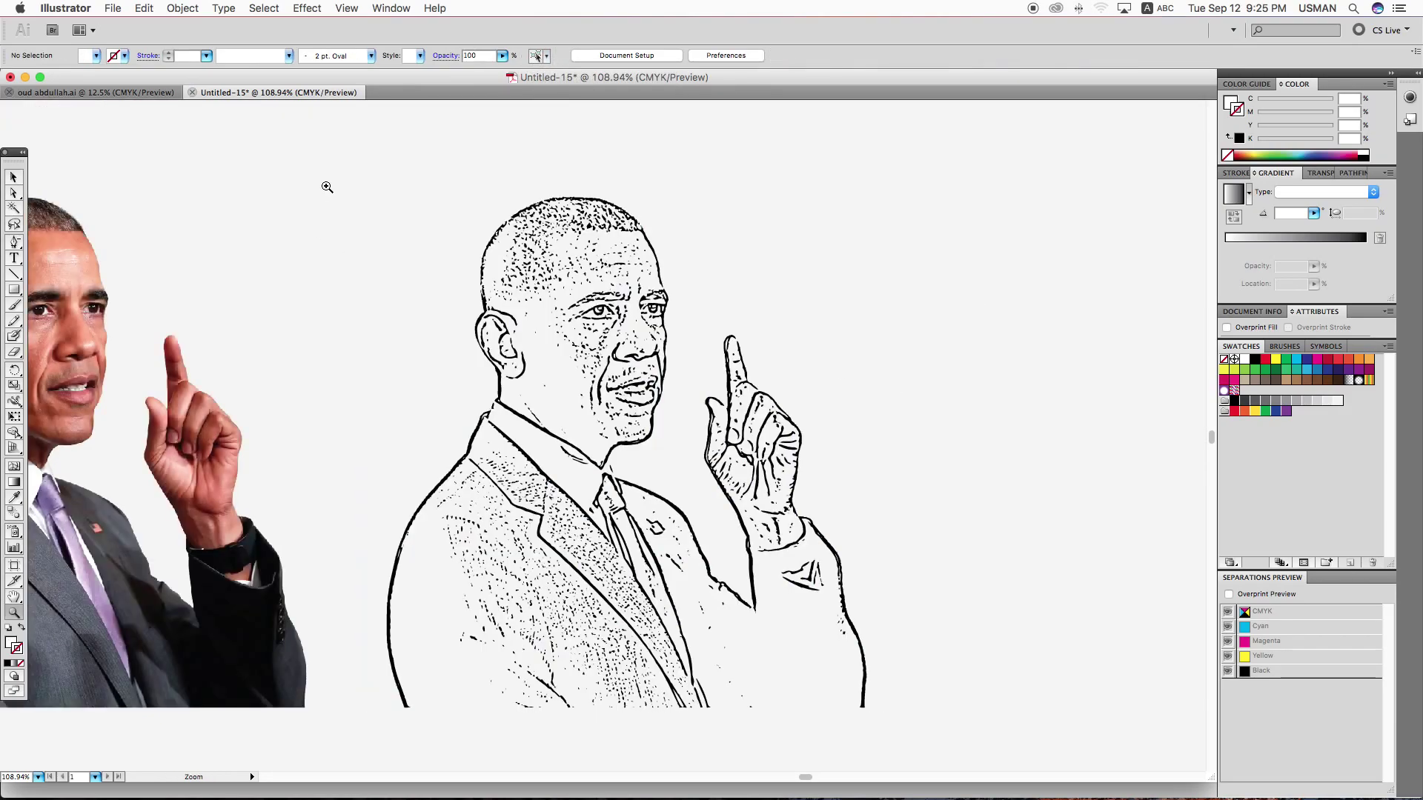
left_click_drag(340, 181, 996, 718)
Zoom in on the head and delete a cluster of stray specks on the forehead.
left_click_drag(724, 511, 711, 561)
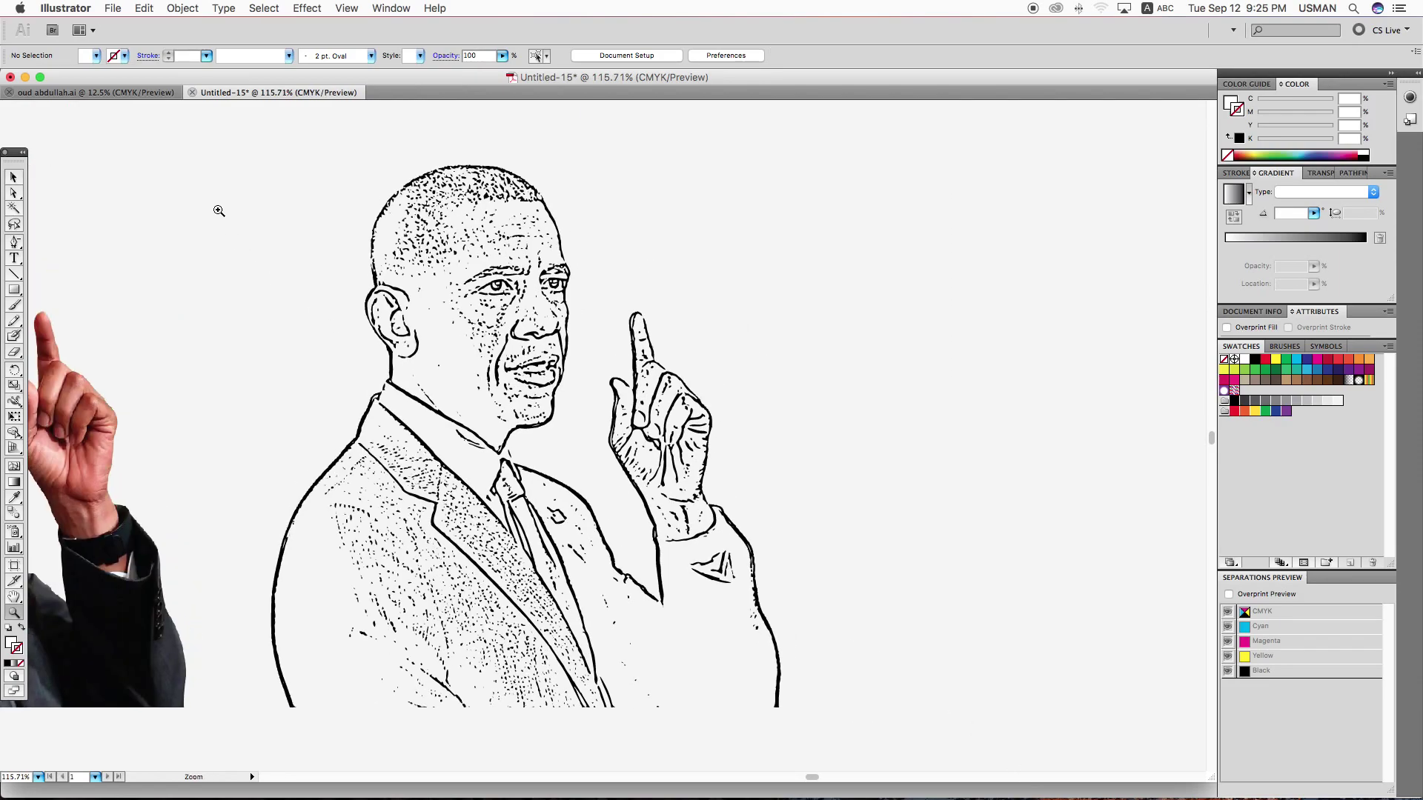
left_click_drag(229, 165, 981, 755)
left_click_drag(495, 457, 493, 470)
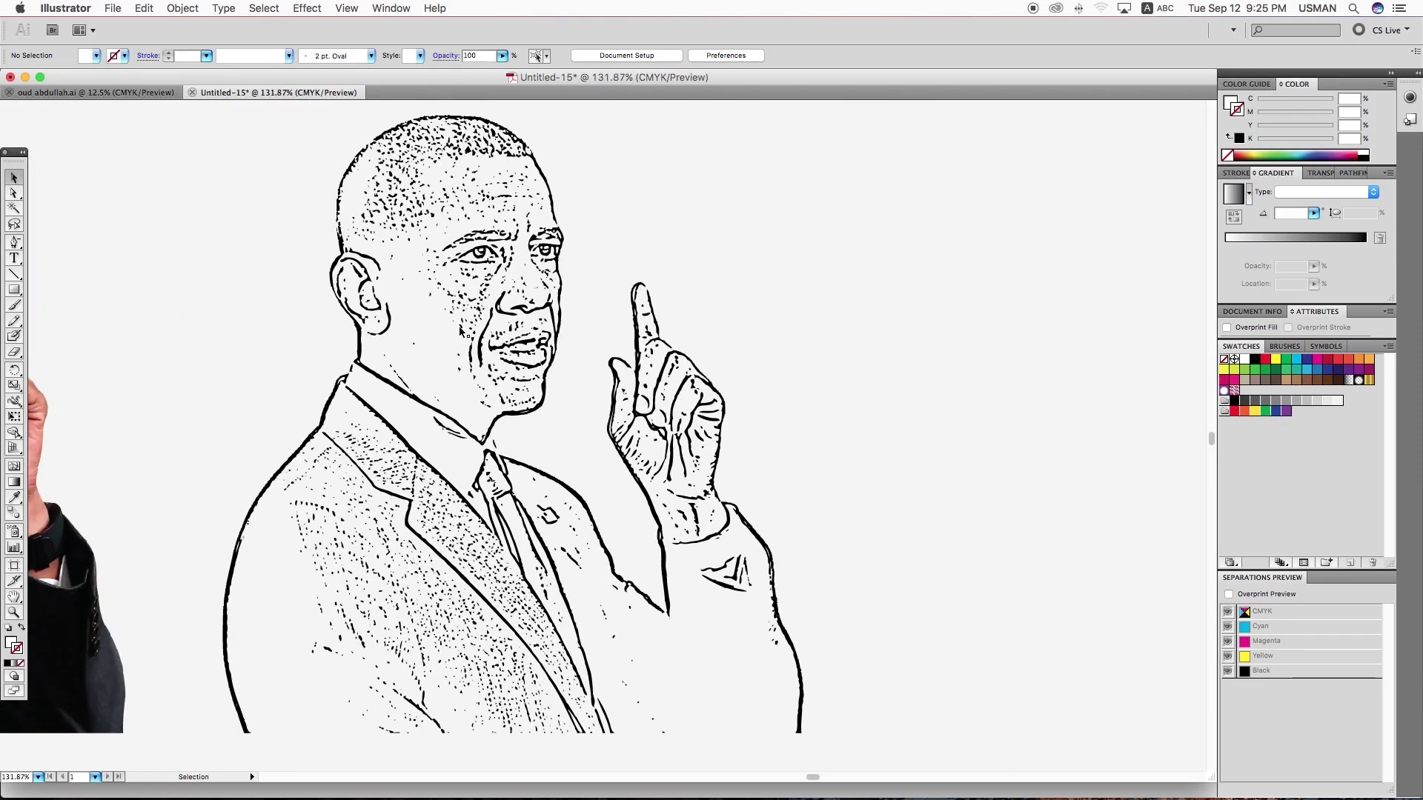
double_click(457, 285)
mouse_move(514, 186)
left_mouse_down()
mouse_move(515, 205)
mouse_move(469, 236)
left_mouse_up()
key("Delete")
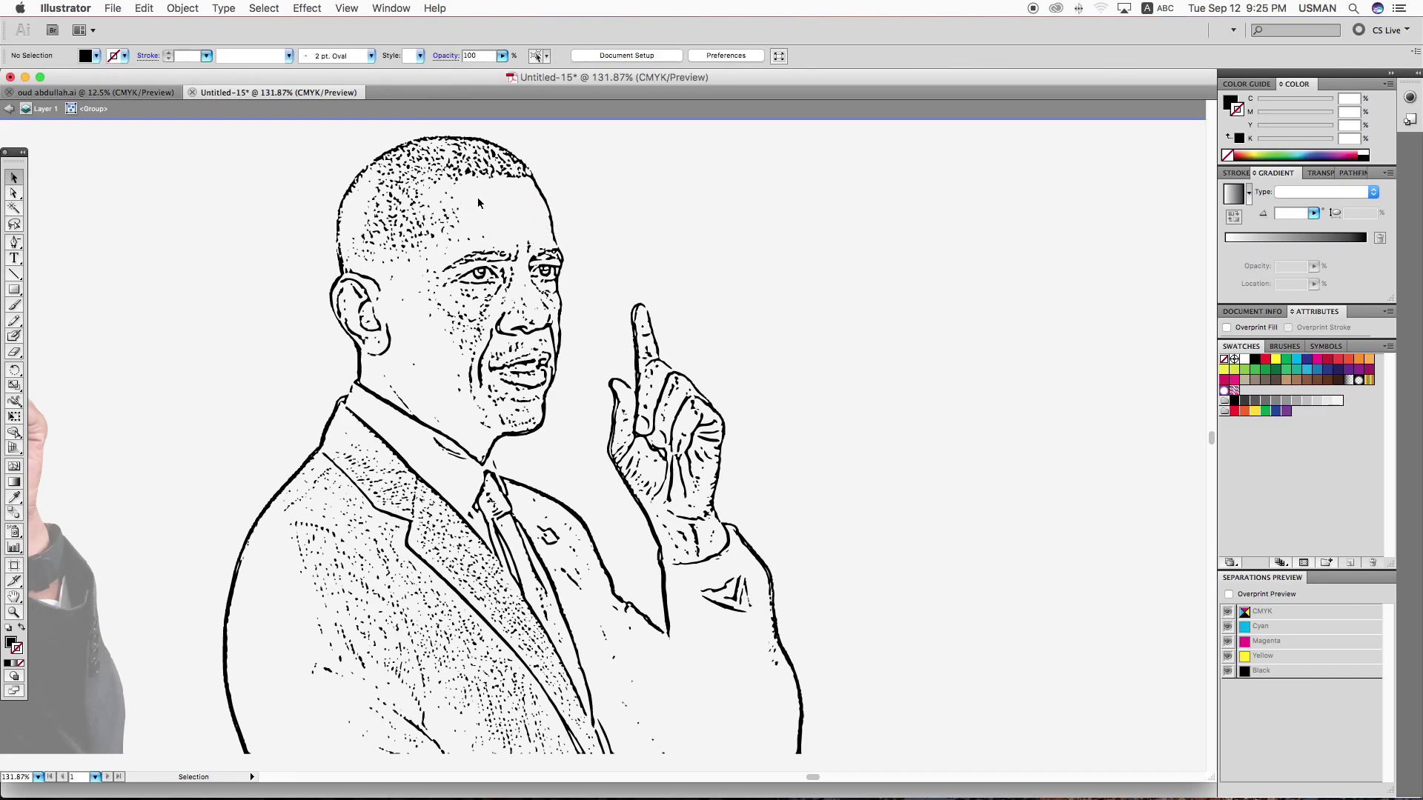
Delete the stray speckles across the top of the head.
left_click_drag(477, 197, 445, 245)
key("Delete")
left_click(440, 241)
key("Delete")
left_click(443, 250)
key("Delete")
left_click(446, 196)
key("Delete")
mouse_move(446, 205)
left_mouse_down()
mouse_move(426, 240)
mouse_move(419, 222)
left_mouse_up()
key("Delete")
Clear the remaining face and cheek speckles and the small loop below the eye.
key("Delete")
left_click_drag(428, 258, 427, 256)
mouse_move(440, 242)
left_mouse_down()
mouse_move(418, 289)
mouse_move(441, 320)
left_mouse_up()
key("Delete")
key("Delete")
mouse_move(466, 242)
left_mouse_down()
mouse_move(433, 274)
mouse_move(471, 341)
mouse_move(465, 401)
left_mouse_up()
key("Delete")
key("Delete")
key("Delete")
key("Delete")
left_click_drag(479, 352, 487, 314)
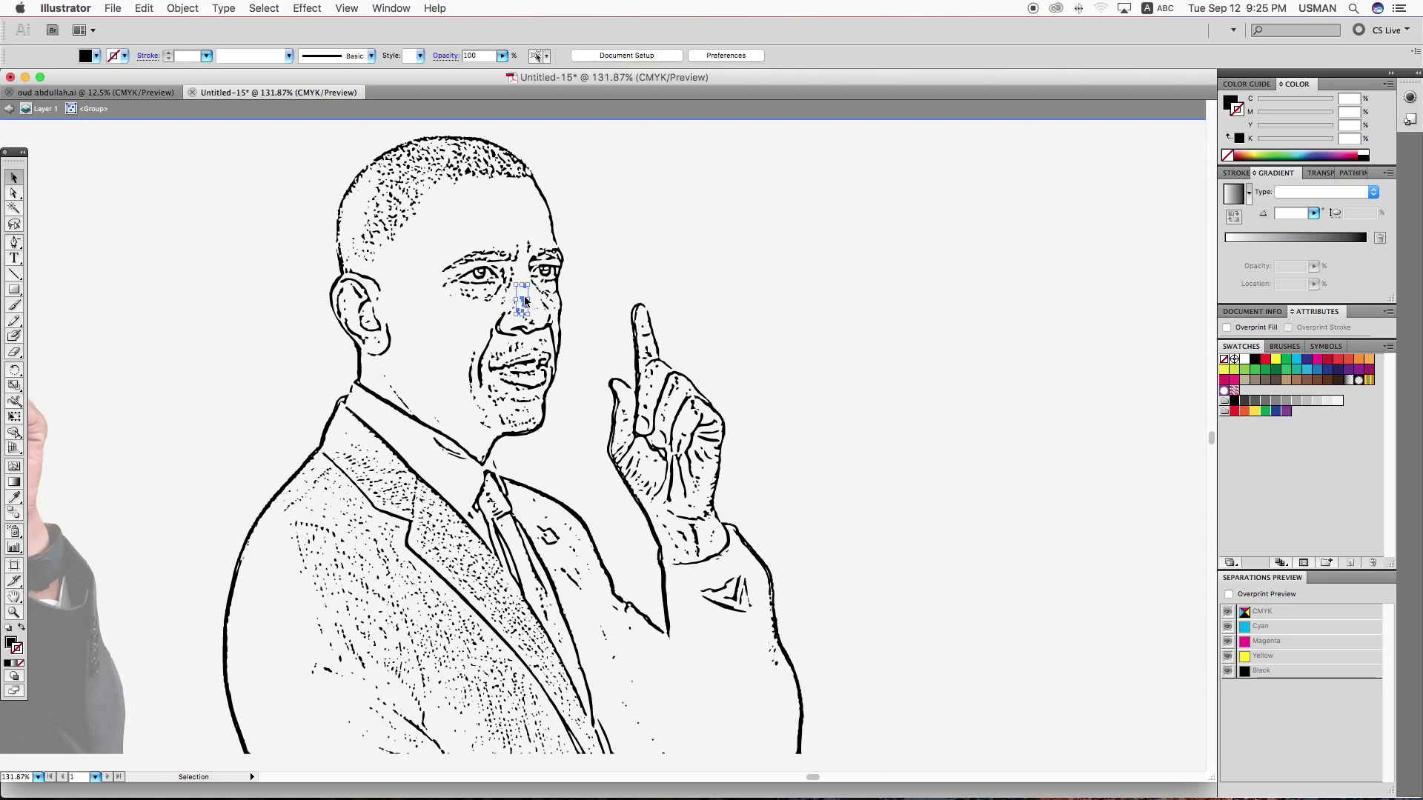
left_click_drag(495, 330, 523, 306)
key("Delete")
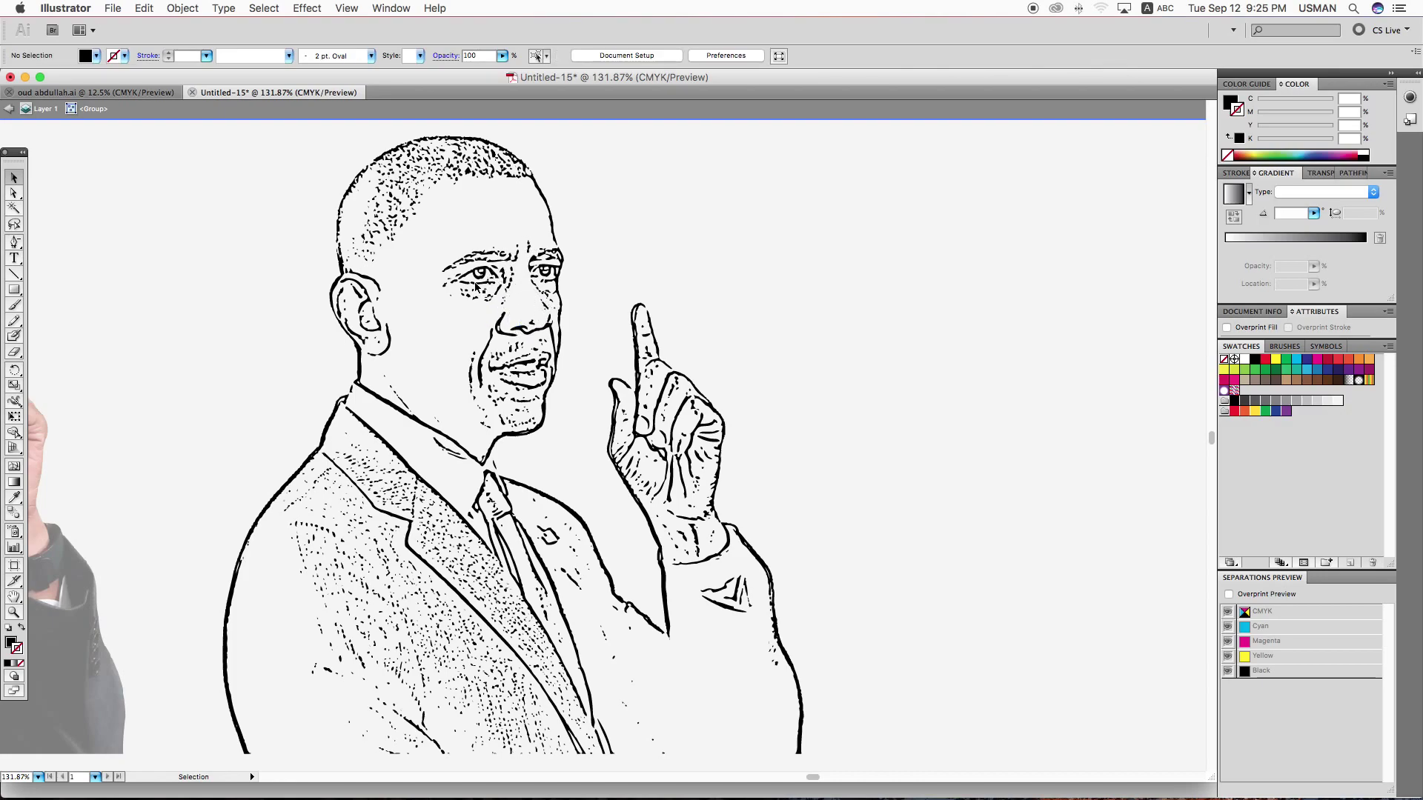
left_click(458, 302)
key("Delete")
Remove the finger hatch line and erase faint marks on the raised finger and hand.
left_click(652, 327)
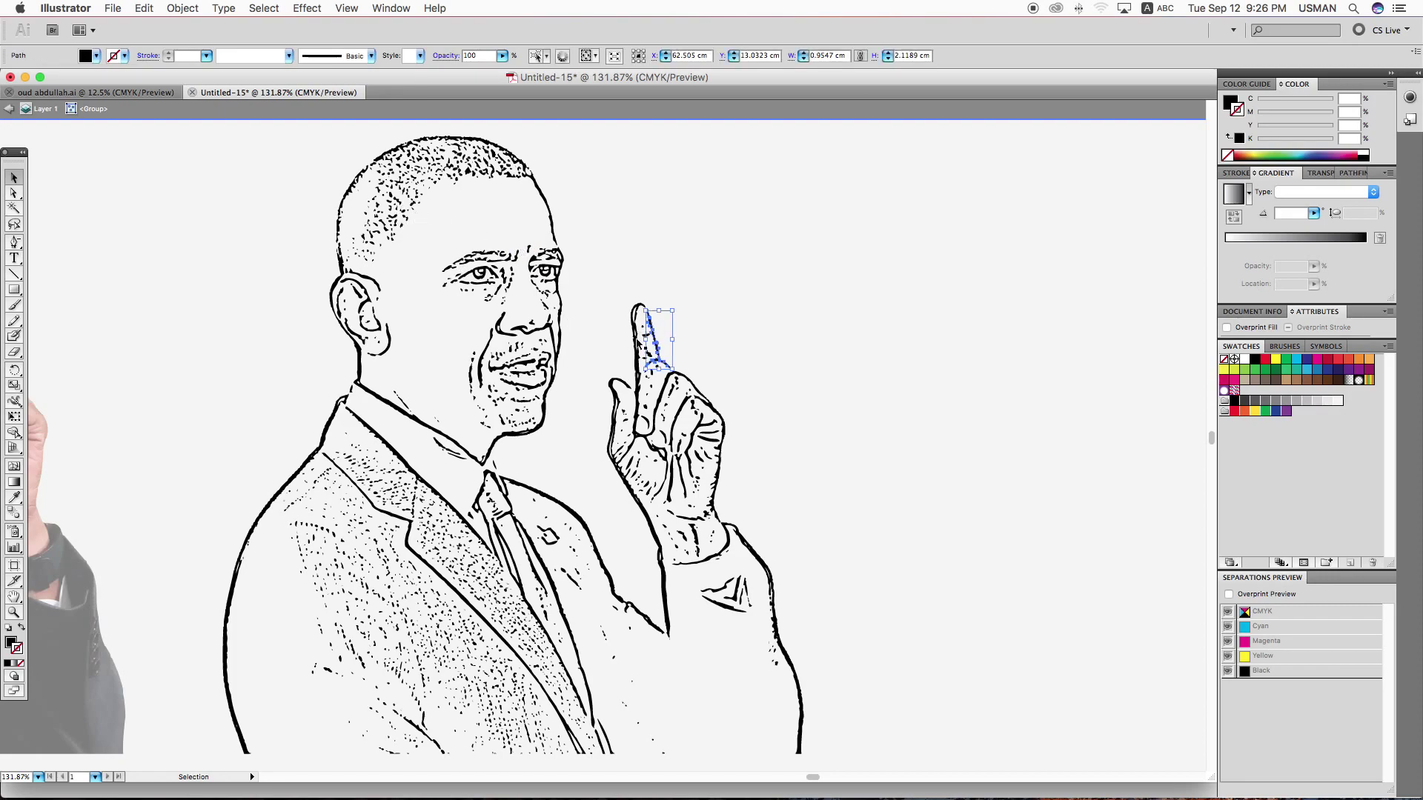
key("Delete")
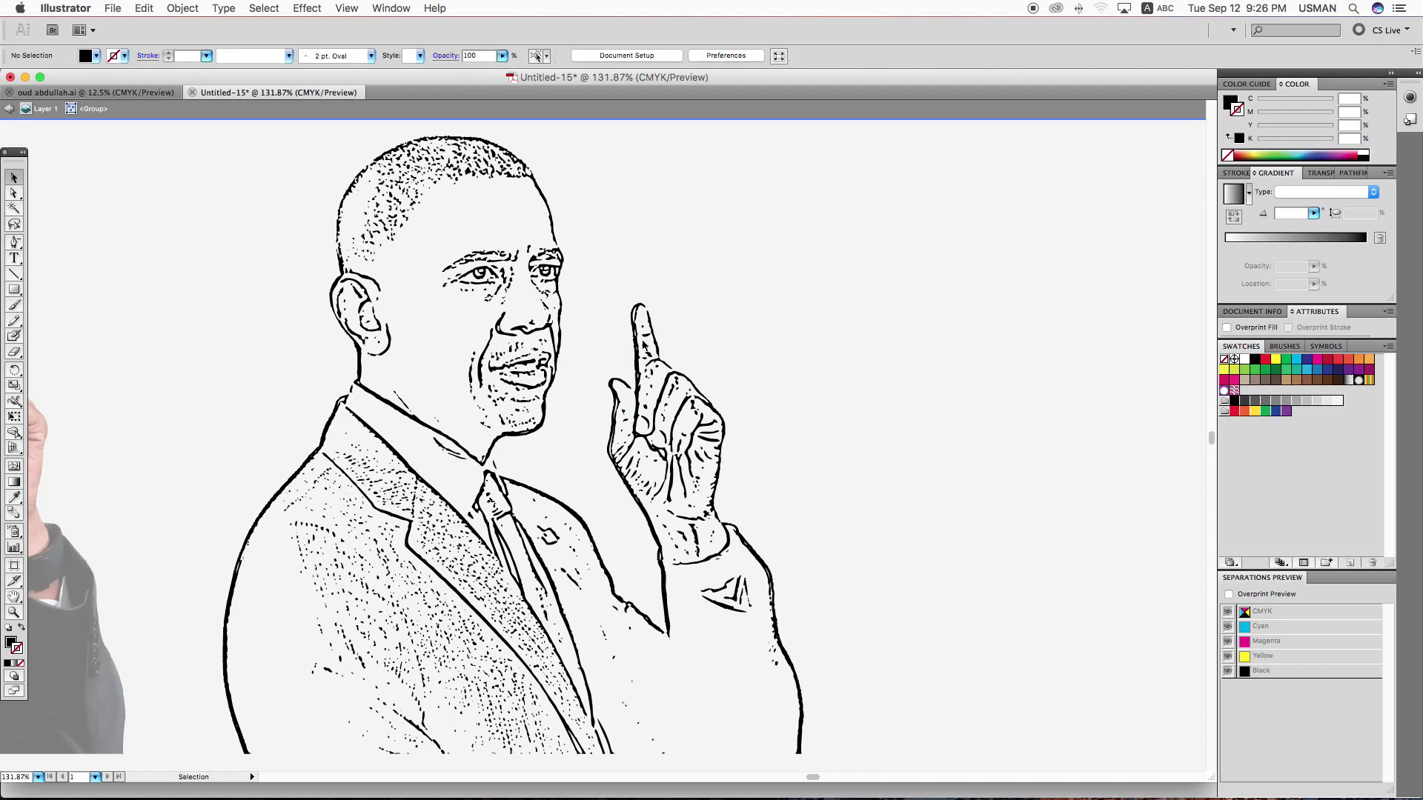
key("shift+e")
mouse_move(659, 371)
left_mouse_down()
mouse_move(646, 406)
mouse_move(673, 432)
left_mouse_up()
left_click_drag(663, 424, 692, 419)
left_click_drag(642, 489, 564, 537)
left_click_drag(596, 623, 635, 682)
key("Delete")
key("ctrl+minus")
key("ctrl+minus")
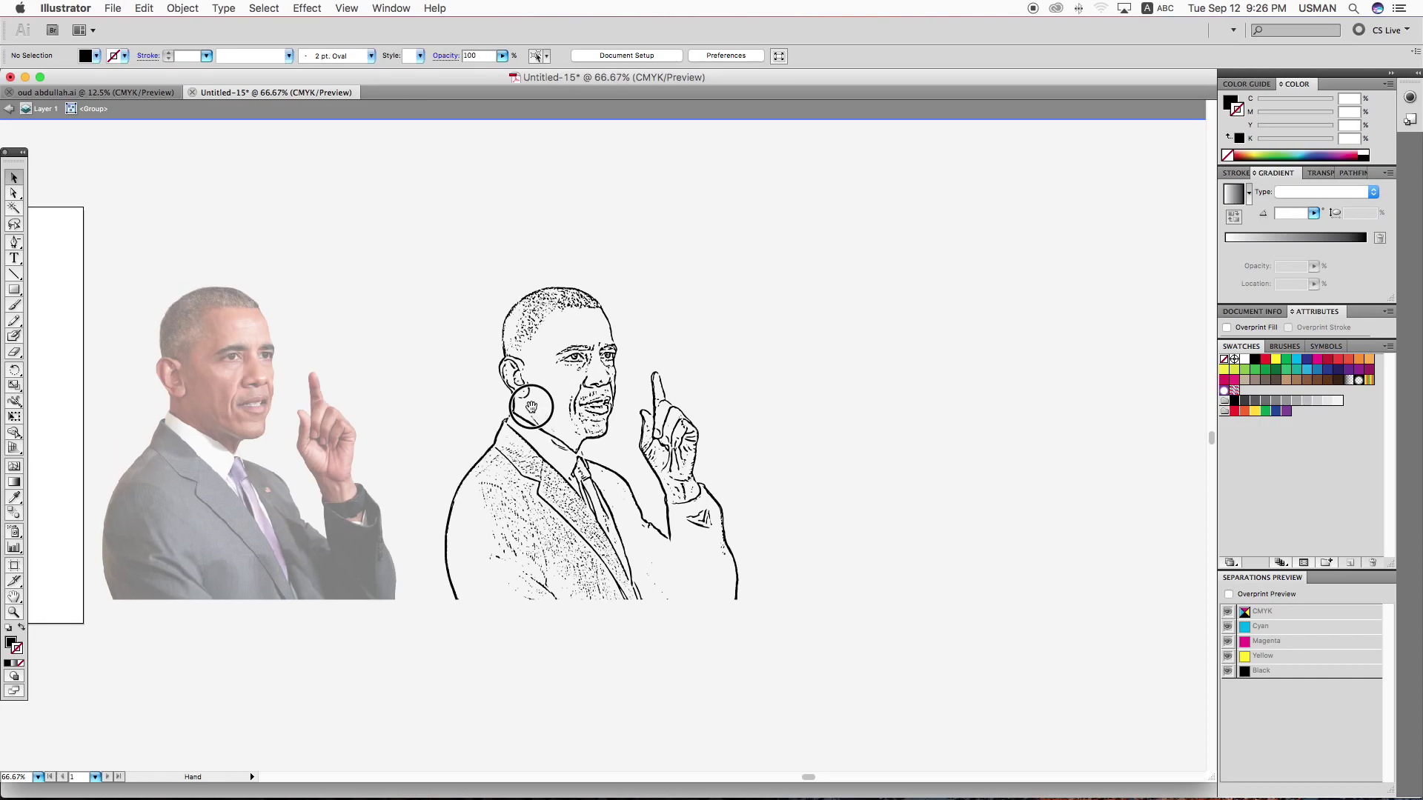
Zoom into the line art and ungroup it into separate strokes.
left_click(750, 565)
key("v")
left_click_drag(741, 656, 825, 670)
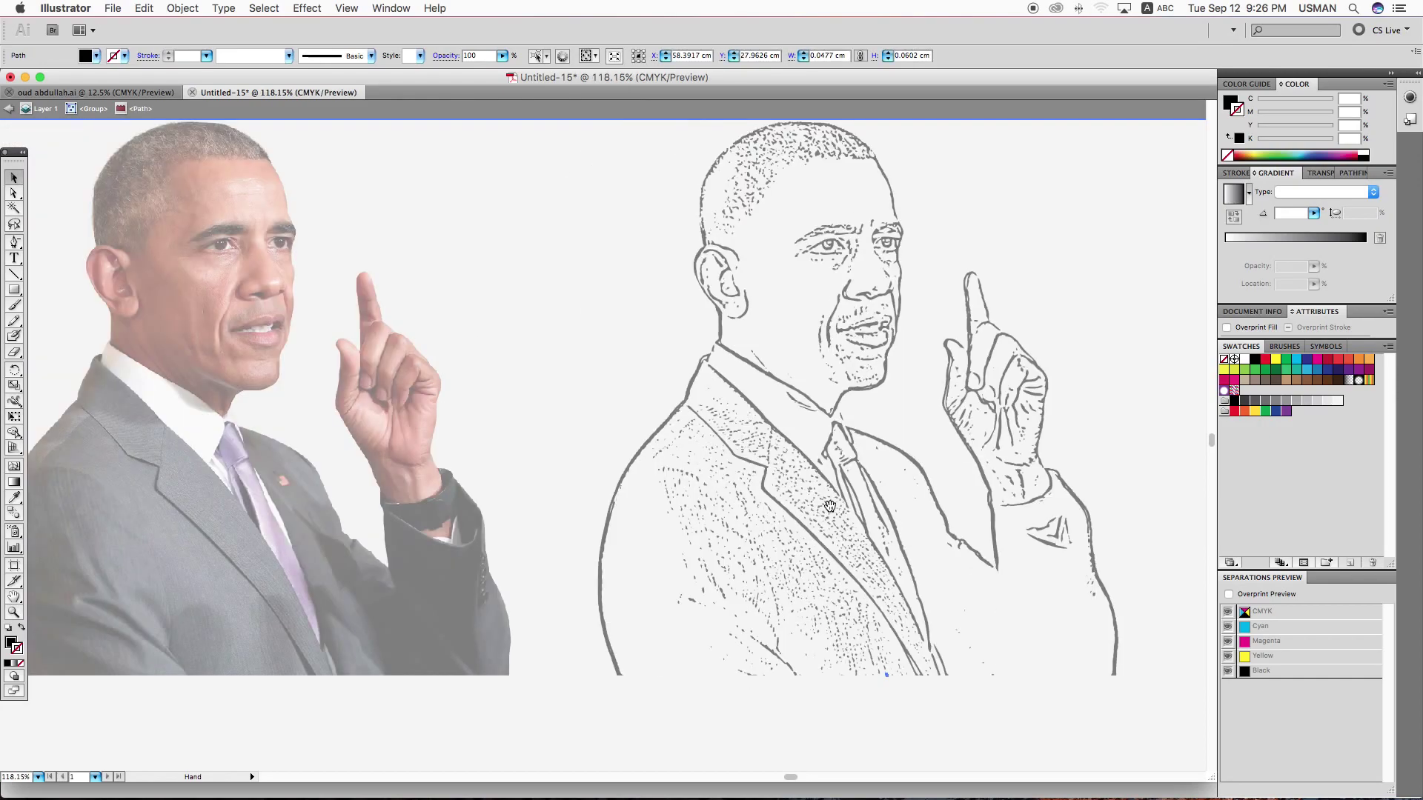
scroll(563, 350, "left", 10)
scroll(861, 444, "right", 5)
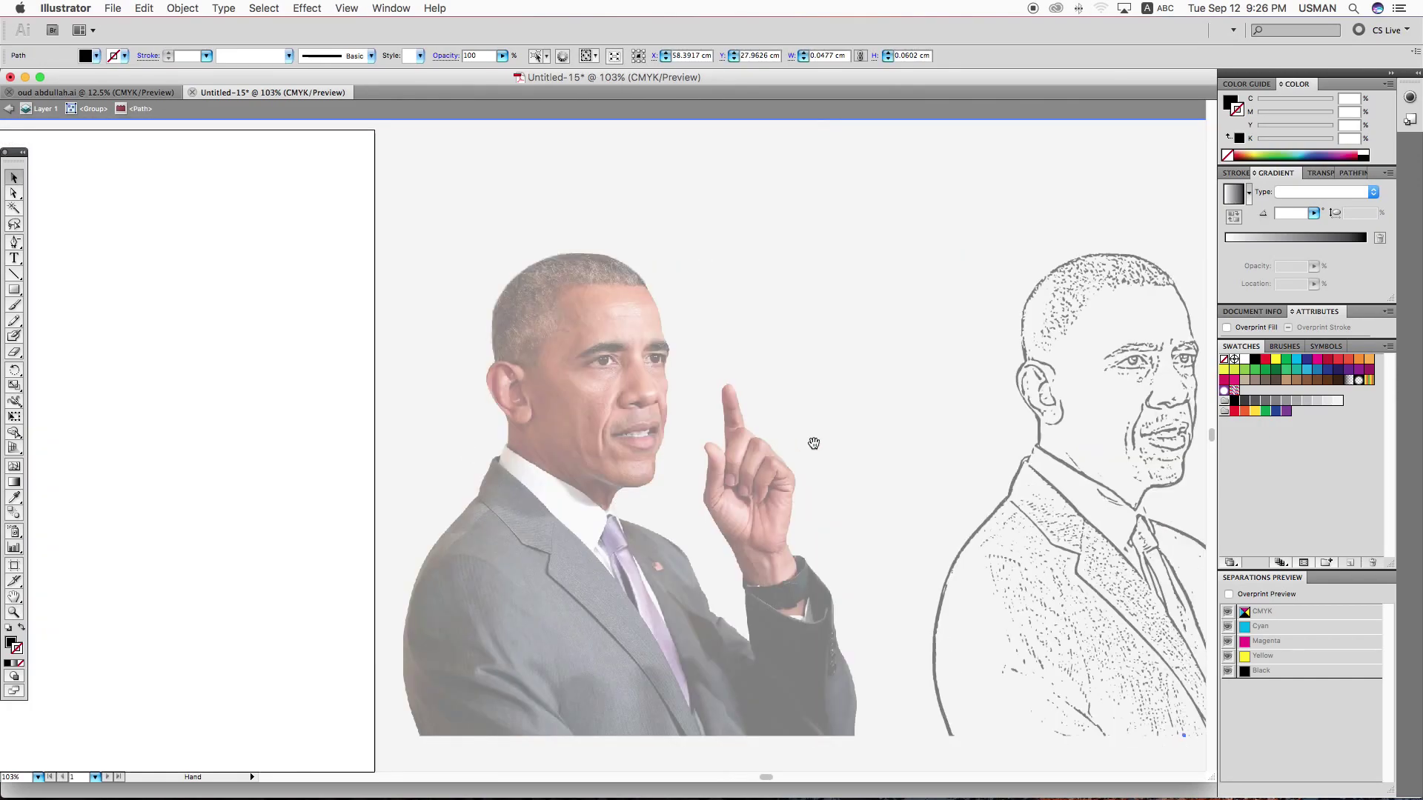
scroll(813, 441, "right", 5)
left_click(1016, 397)
left_click(694, 517)
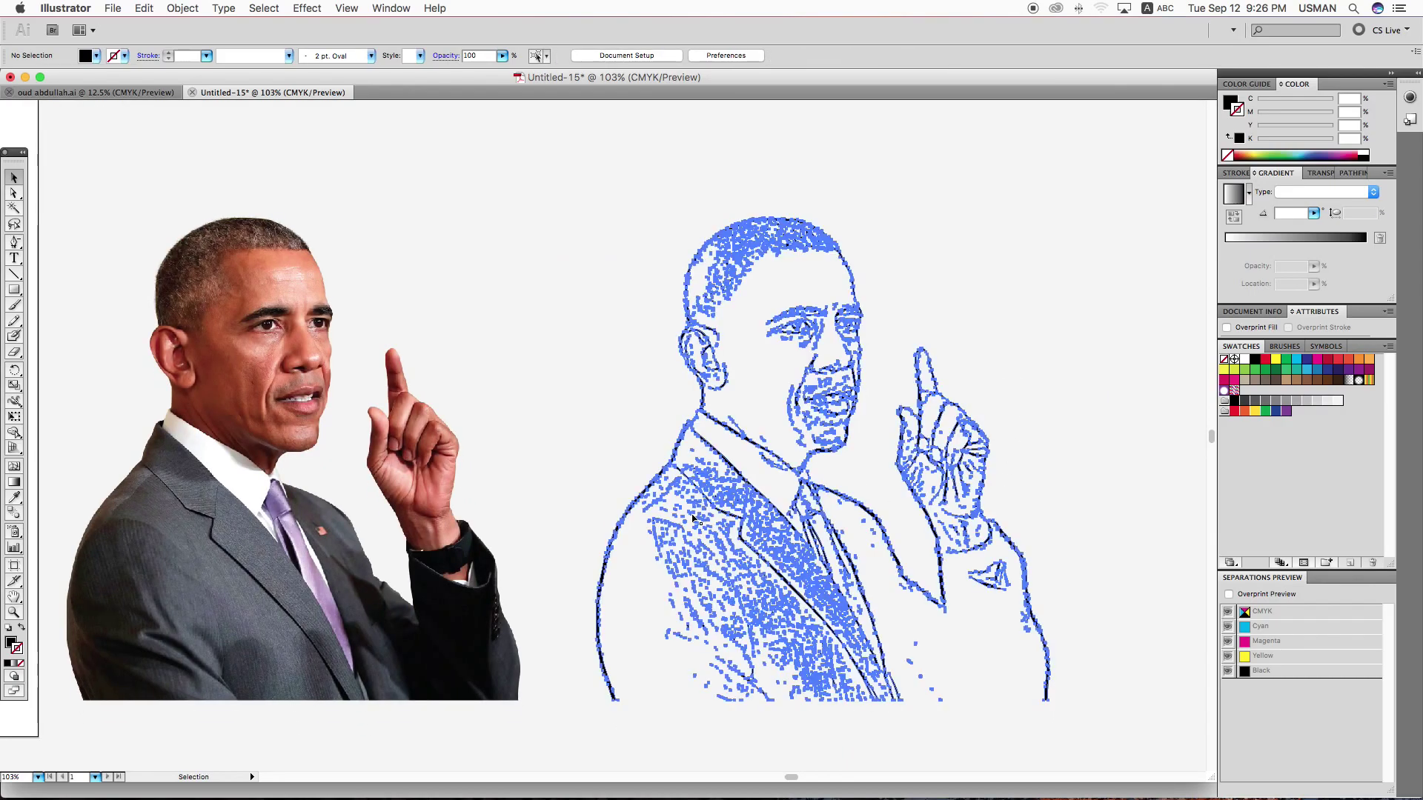
right_click(693, 516)
left_click(607, 510)
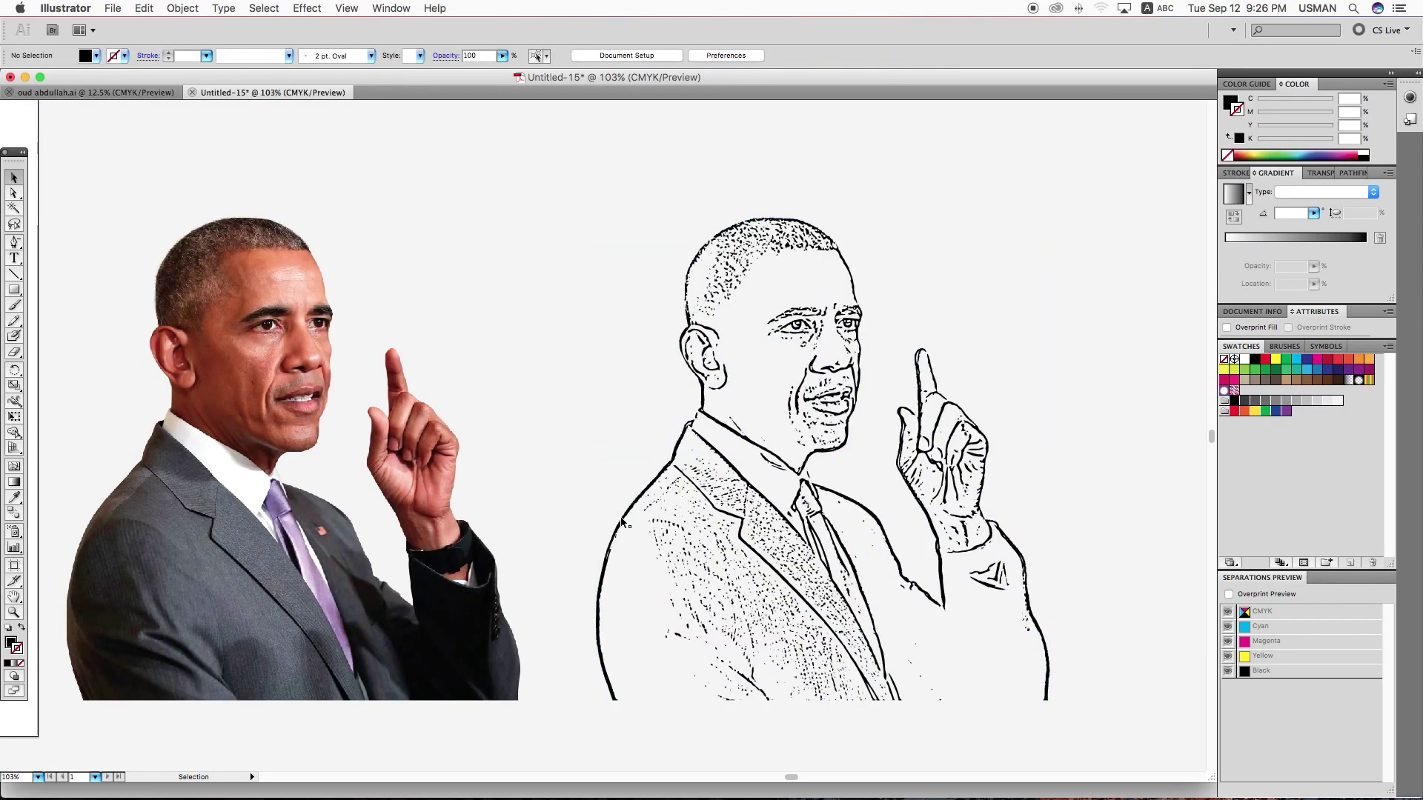
Delete the left shoulder outline, the chest stroke and the lapel stroke.
left_click(622, 521)
key("Delete")
left_click(727, 474)
key("Delete")
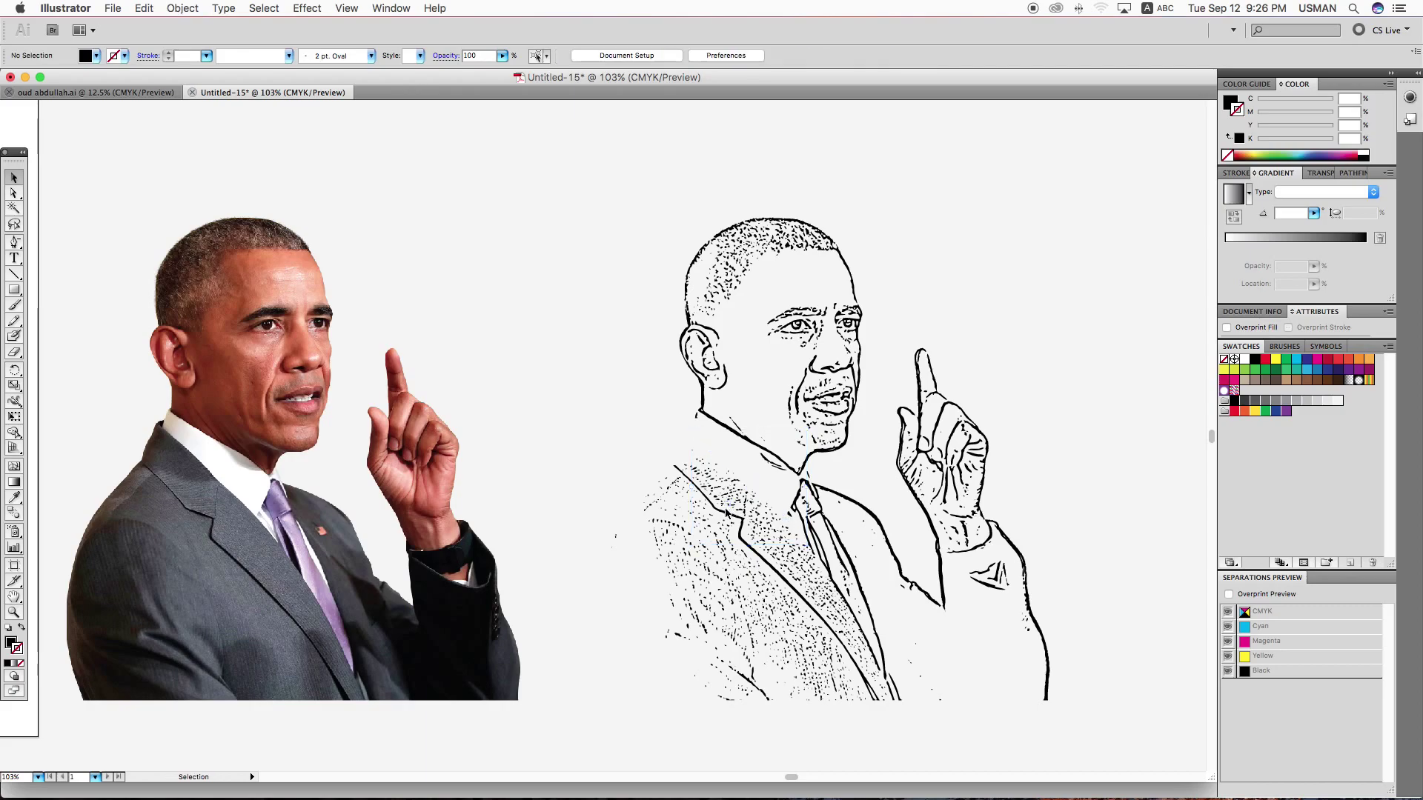
left_click(727, 512)
key("Delete")
Delete the tie, diagonal coat-edge, below-chin and bottom stray strokes.
left_click(808, 523)
key("Delete")
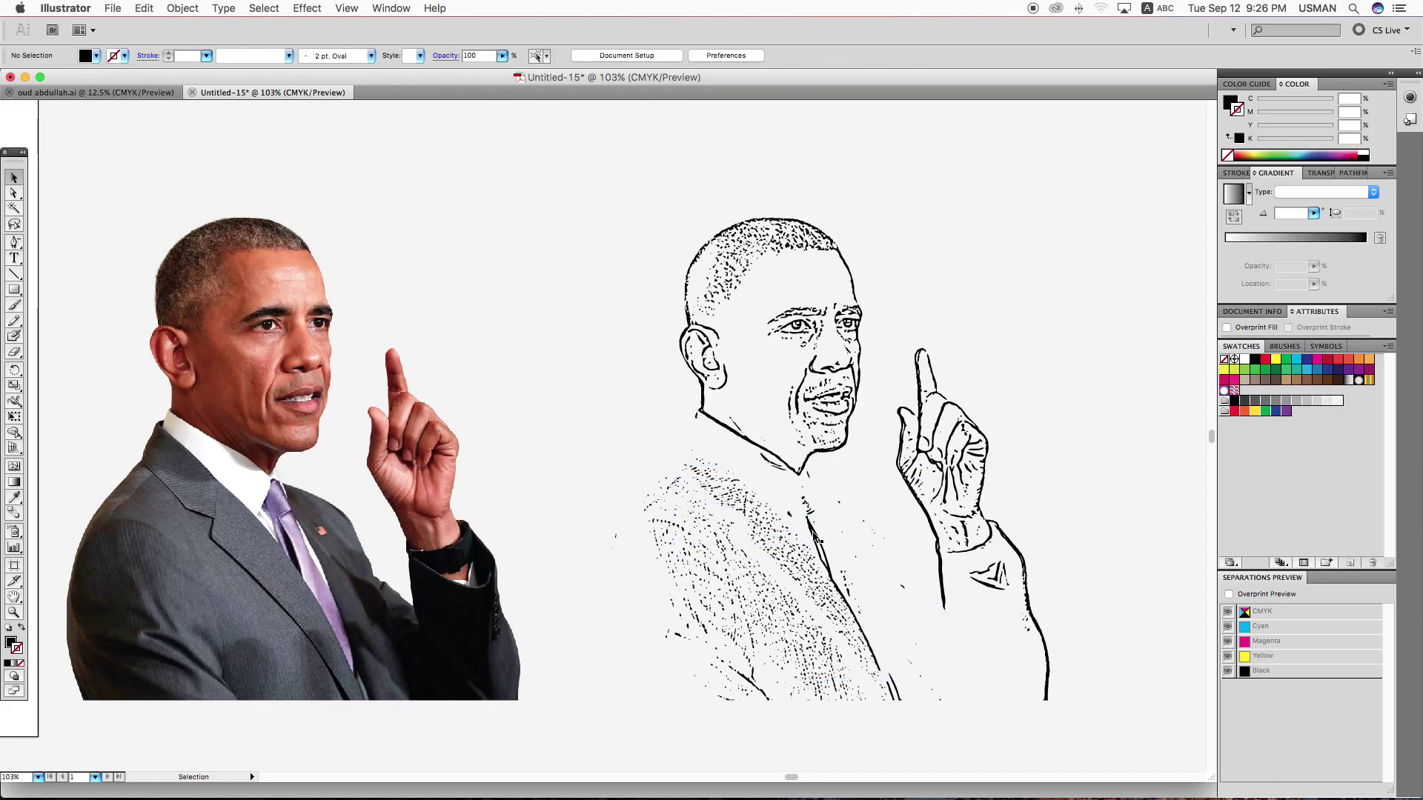
left_click(814, 535)
key("Delete")
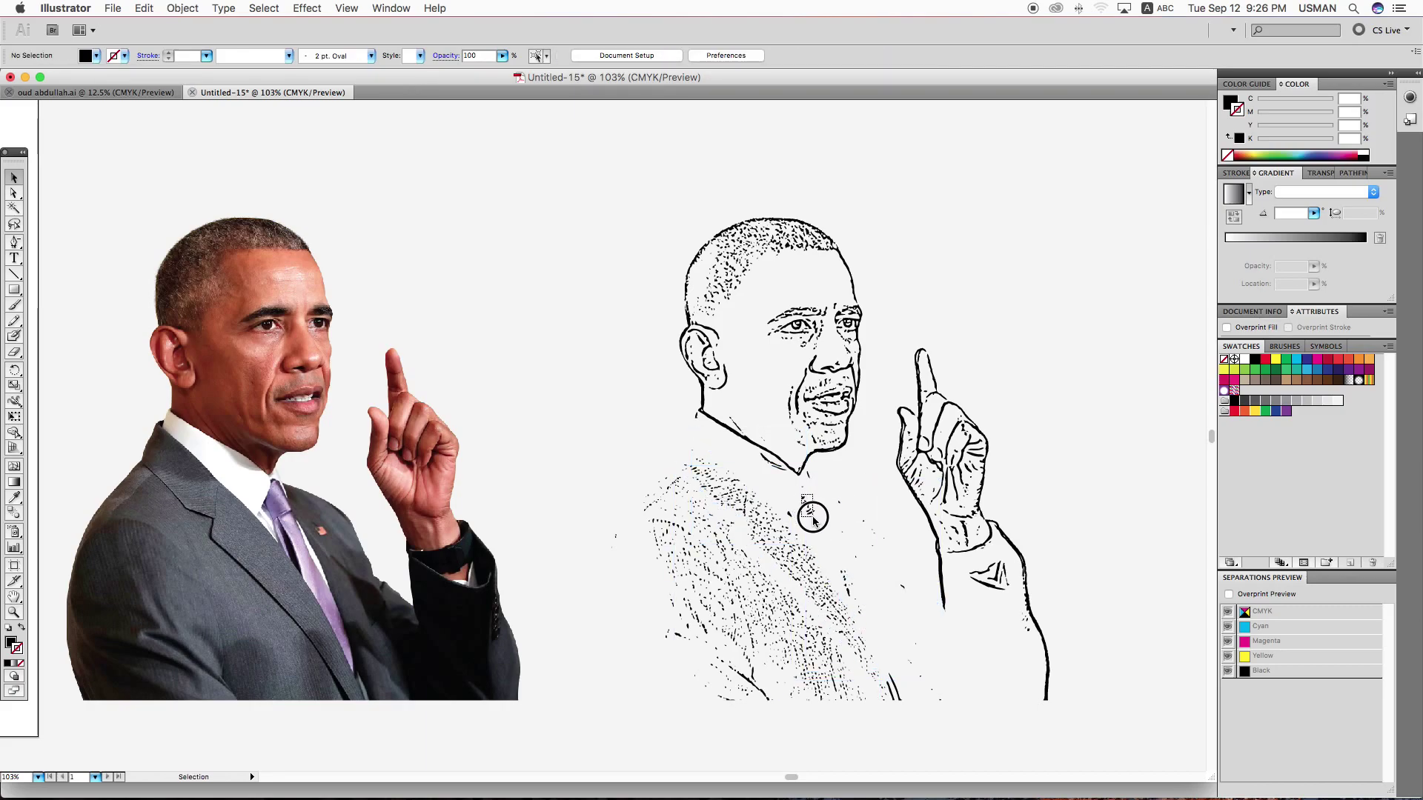
left_click(804, 505)
key("Delete")
left_click(893, 689)
key("Delete")
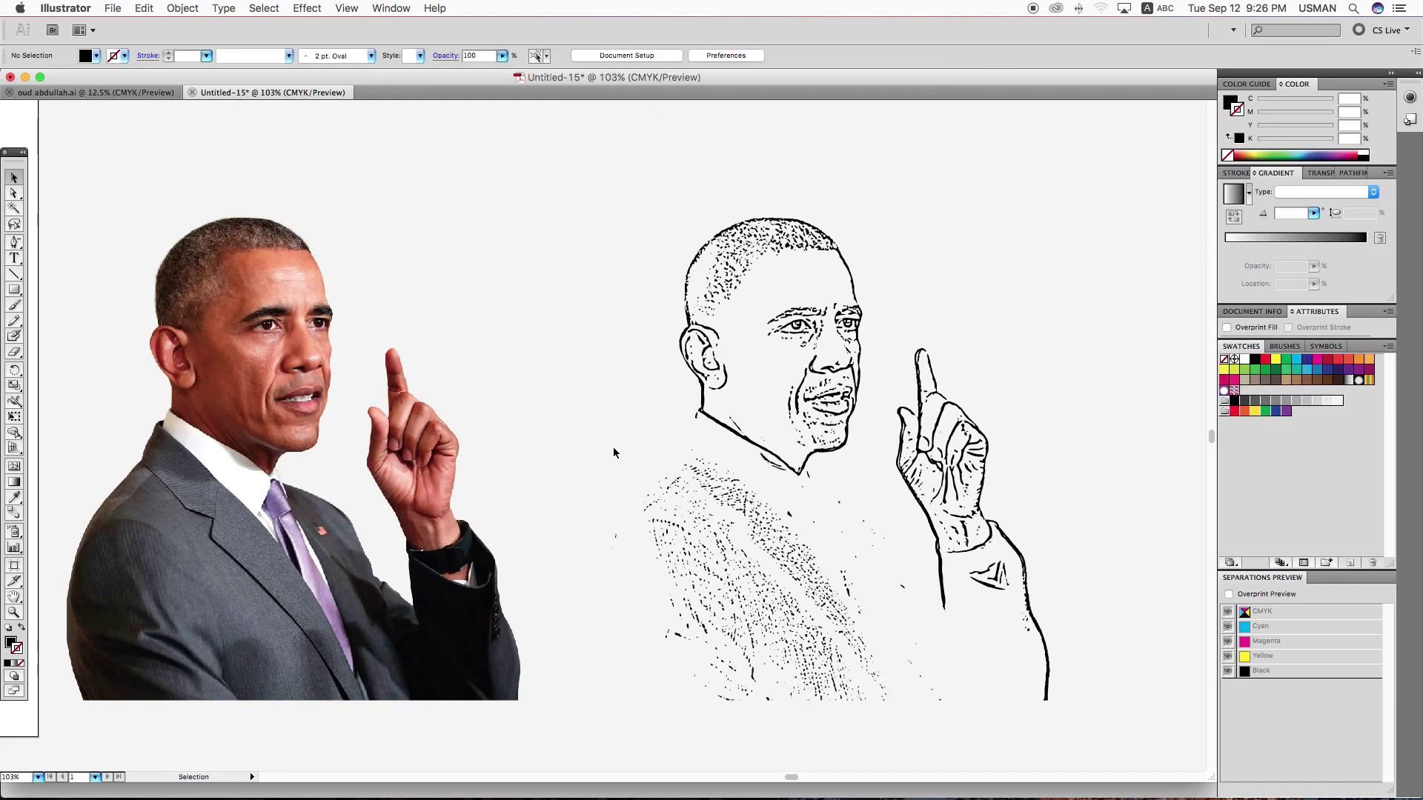
Erase the stray dots across the shirt and below the face.
left_click_drag(613, 452, 730, 699)
left_click_drag(694, 546, 866, 716)
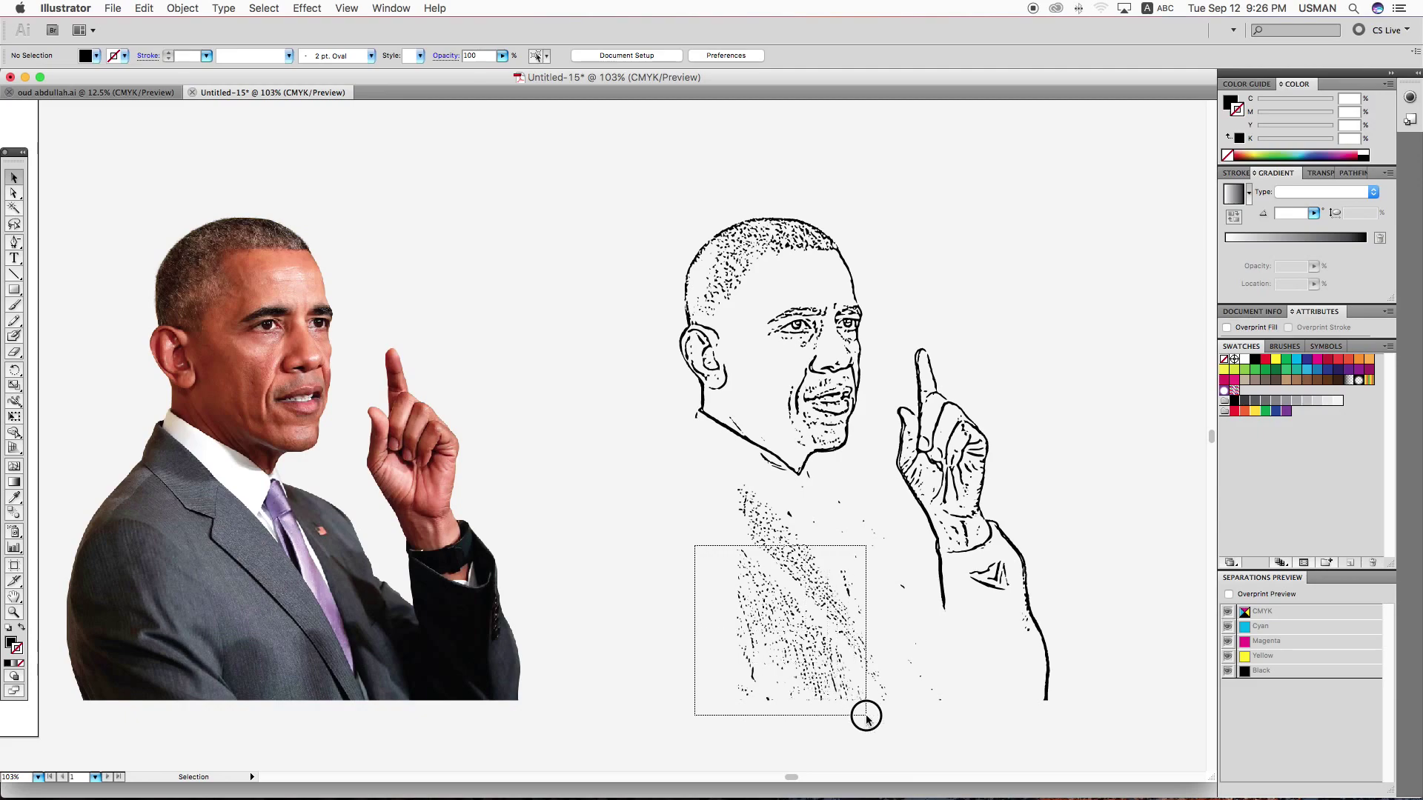
left_click_drag(718, 471, 779, 580)
left_click_drag(765, 503, 807, 550)
mouse_move(793, 488)
left_mouse_down()
mouse_move(874, 587)
mouse_move(886, 679)
left_mouse_up()
left_click_drag(864, 533, 906, 700)
left_click_drag(891, 643, 954, 716)
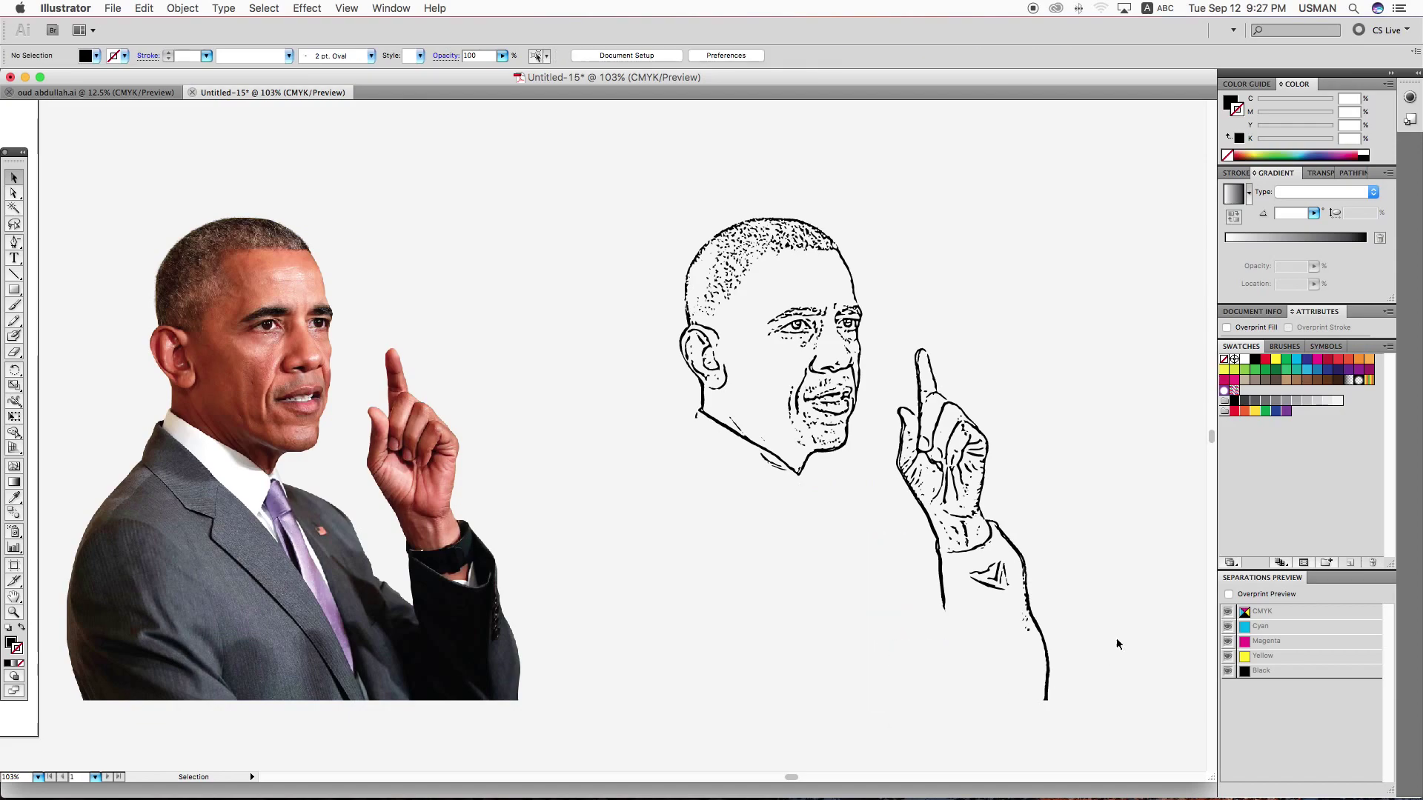
Undo to restore the suit and shoulder lines, then delete the hand drawing.
key("ctrl+z")
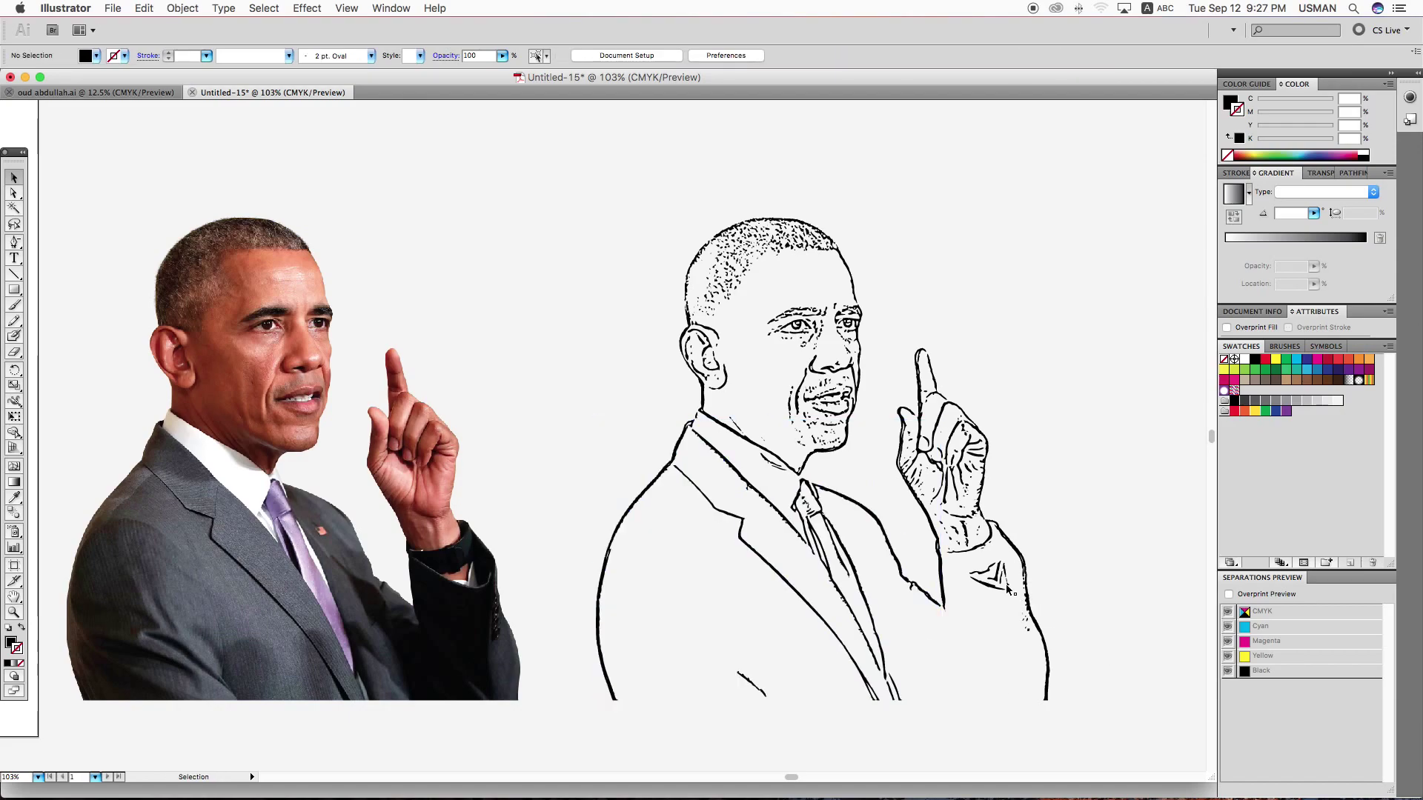
left_click(1015, 655)
left_click(1036, 478)
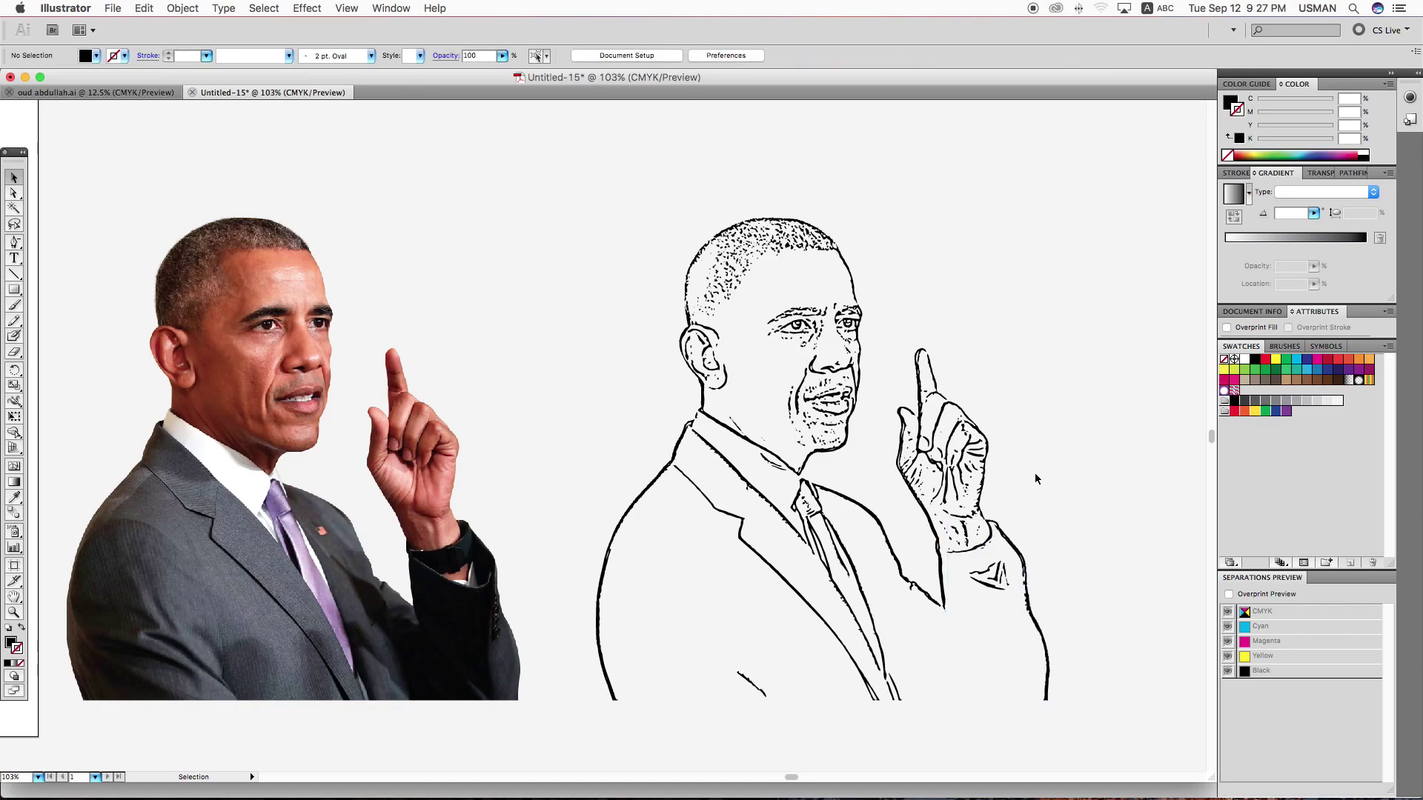
left_click(956, 547)
key("Delete")
Delete the leftover hand fragments and the finger outline strokes.
key("a")
left_click(978, 455)
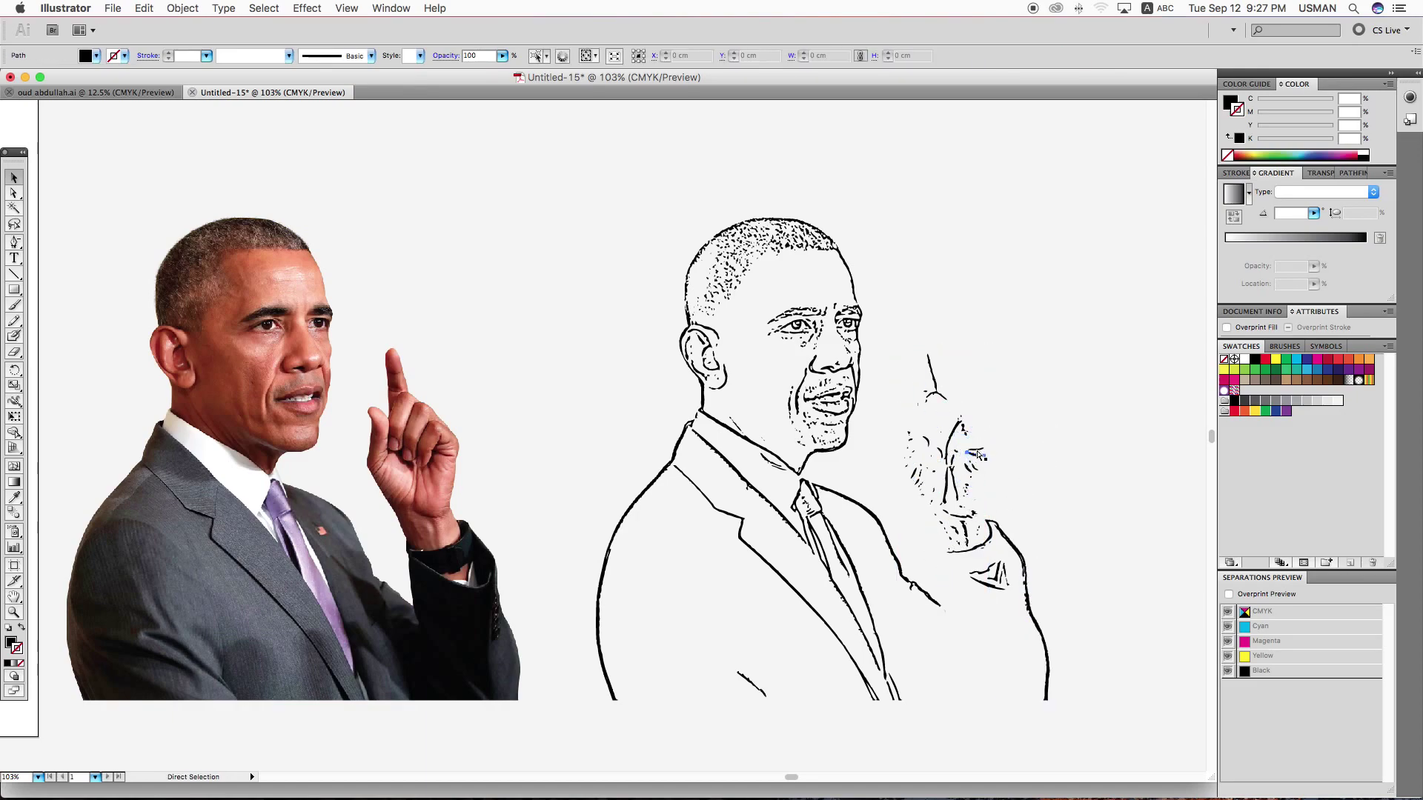
key("Delete")
key("v")
left_click(952, 445)
key("Delete")
left_click(941, 450)
key("Delete")
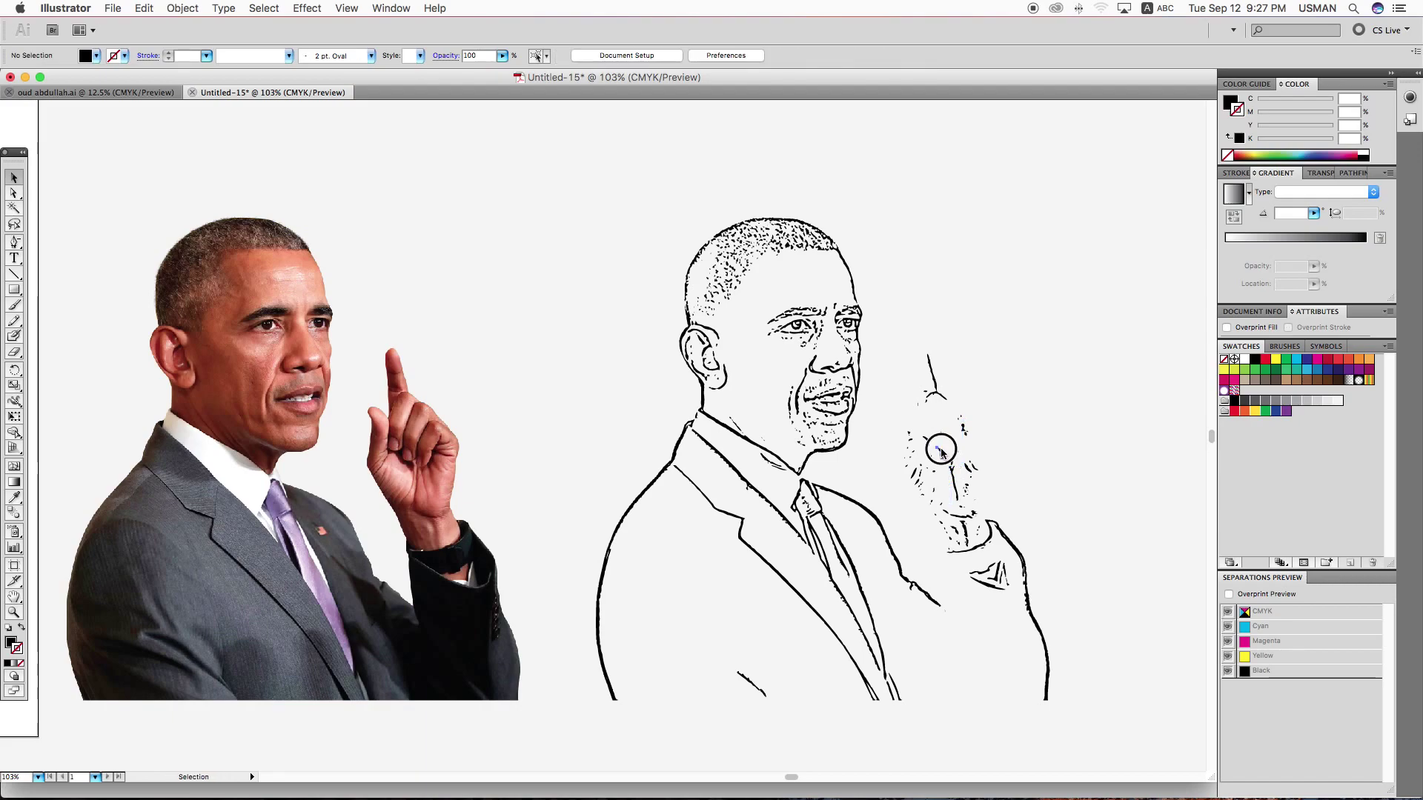
left_click(931, 367)
key("Delete")
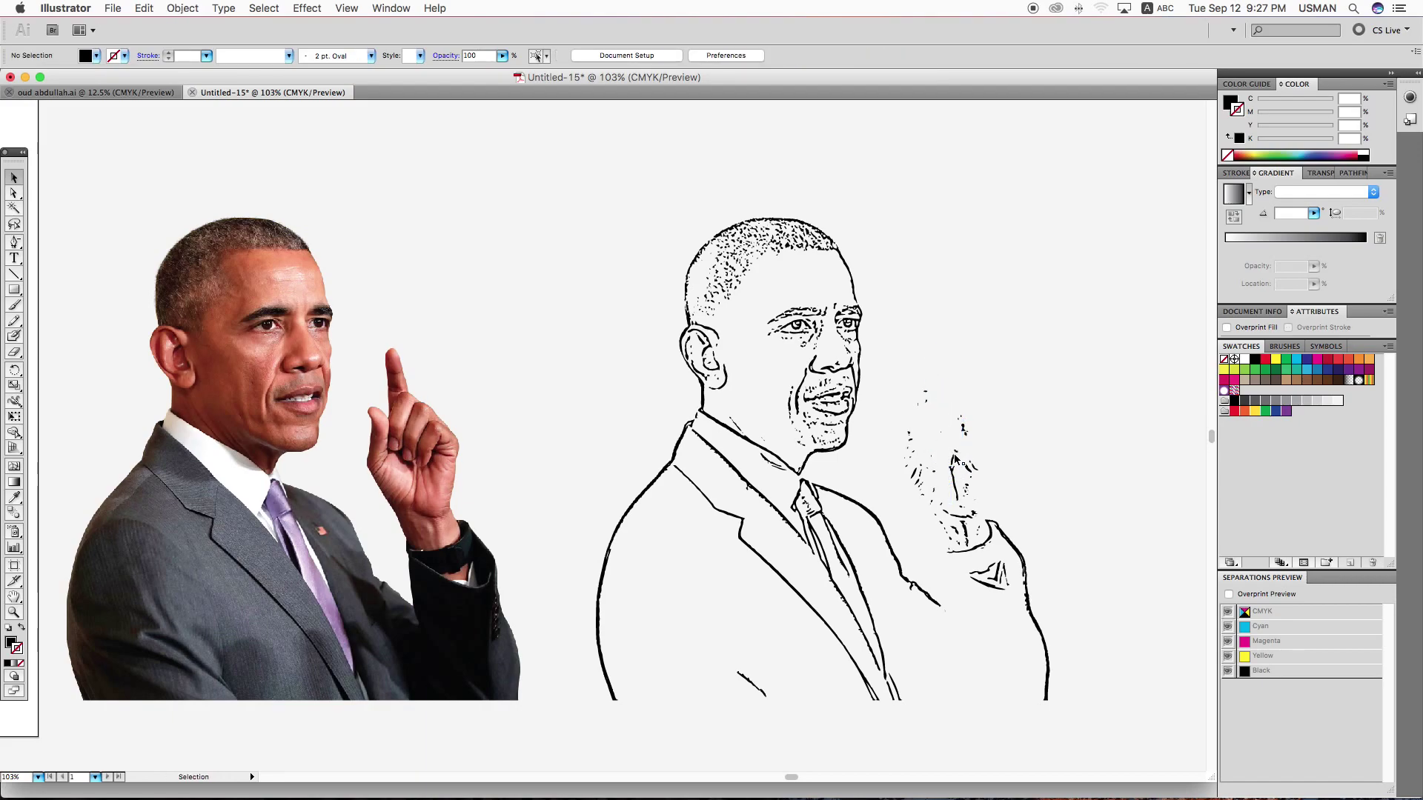
Delete the small lower-hand strokes and the cuff strokes.
left_click(956, 483)
key("Delete")
left_click(925, 486)
key("Delete")
left_click(961, 531)
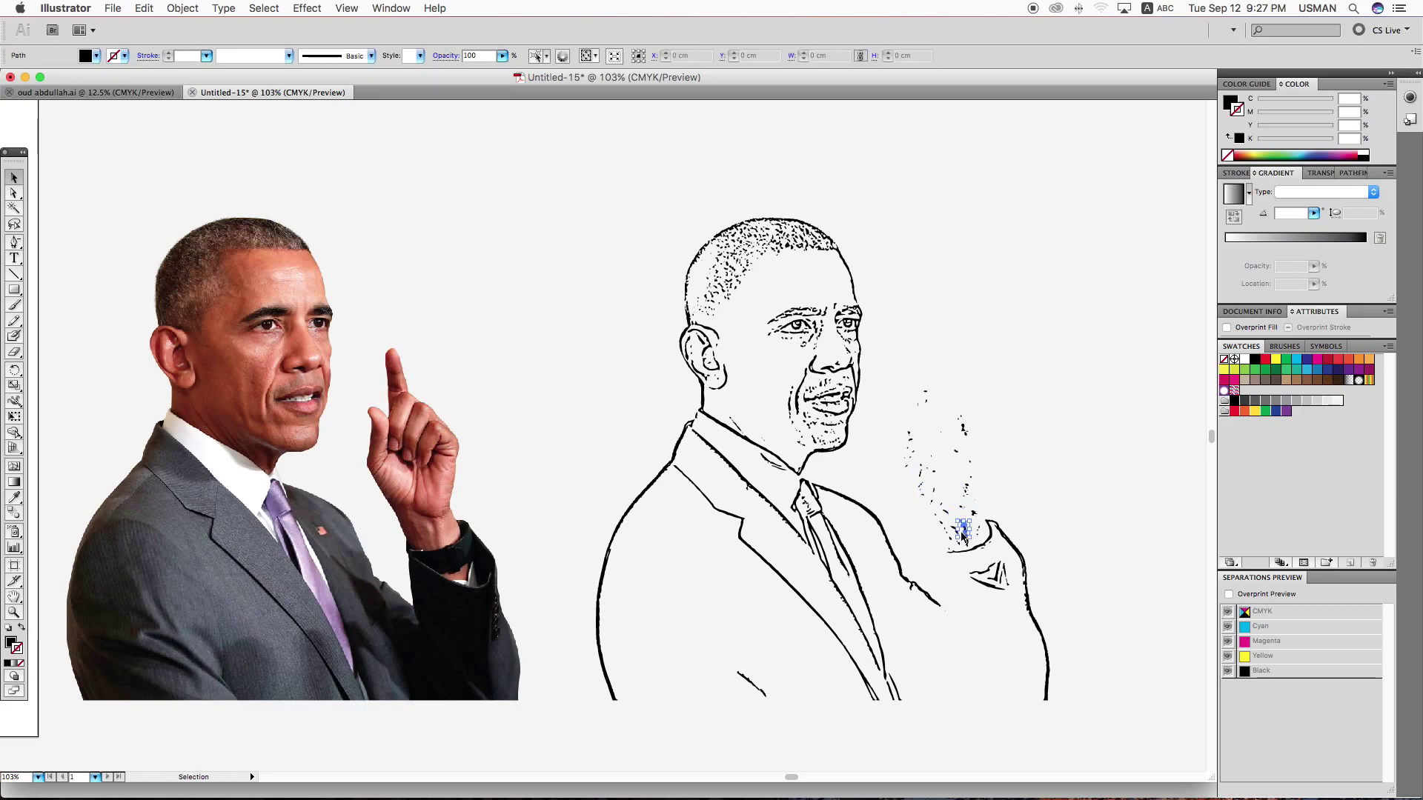
key("Delete")
left_click(1027, 586)
key("Delete")
left_click(1007, 577)
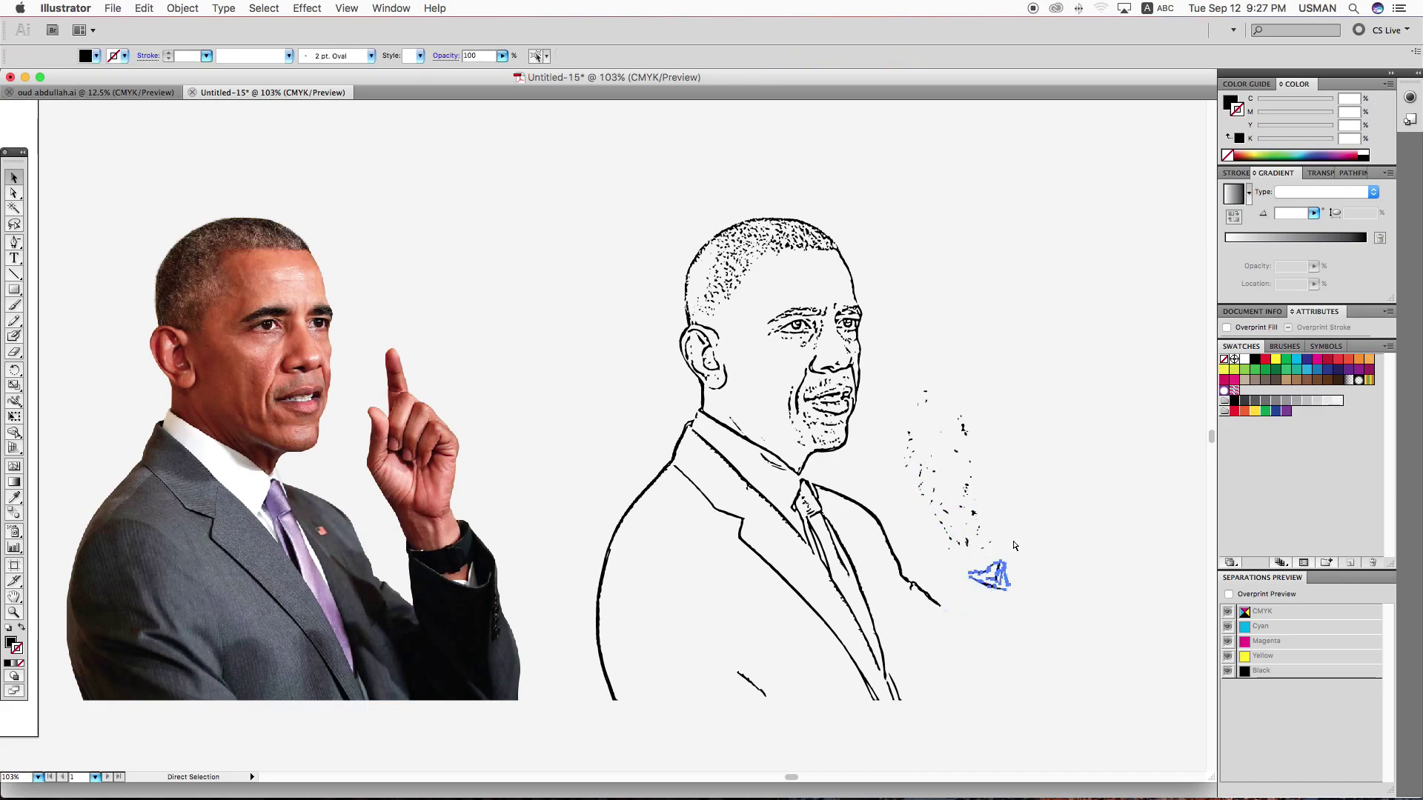
key("Delete")
Marquee-delete the leftover dots around the former hand area.
key("v")
left_click_drag(1021, 354, 935, 575)
key("Delete")
mouse_move(962, 375)
left_mouse_down()
mouse_move(913, 490)
mouse_move(914, 539)
left_mouse_up()
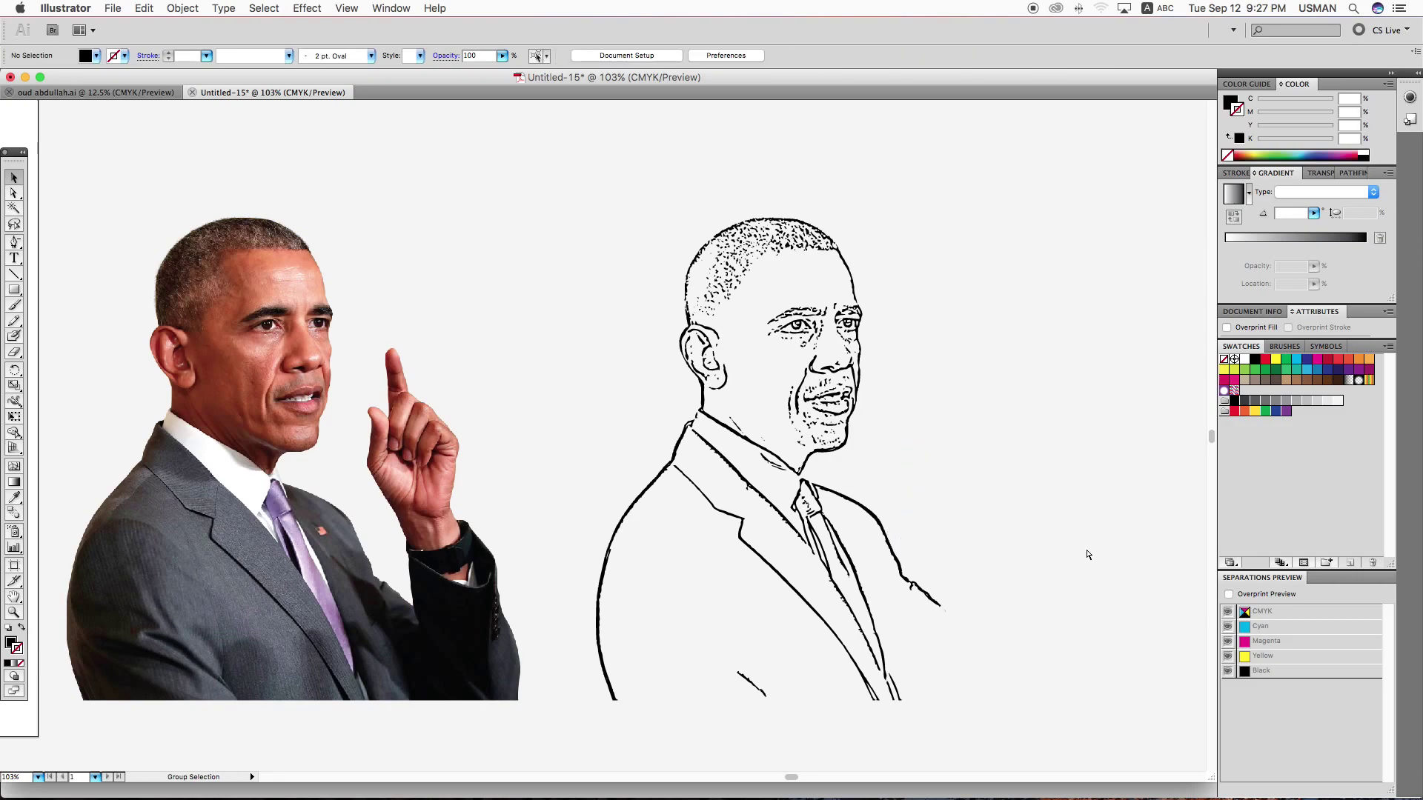
left_click_drag(556, 182, 943, 594)
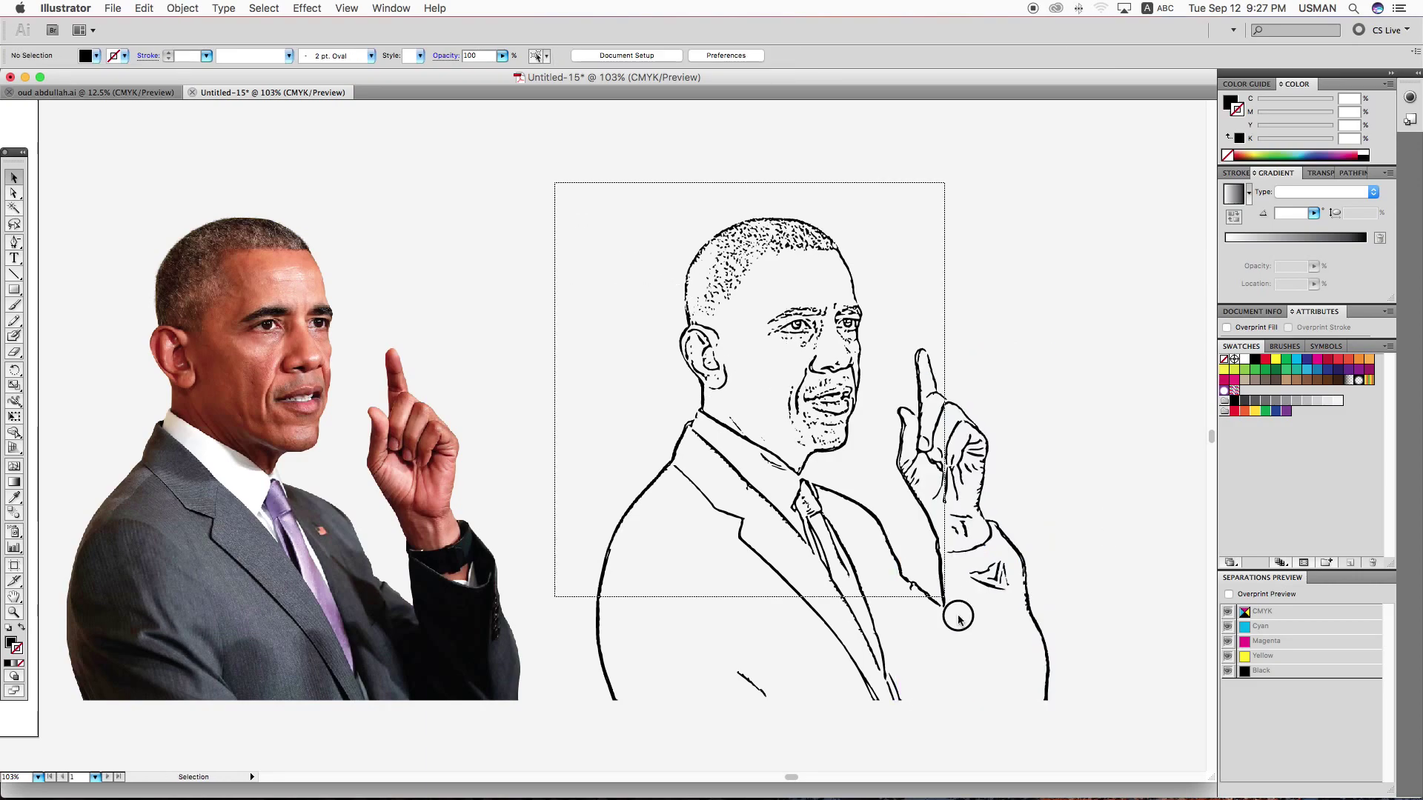
scroll(1090, 726, "down", 2)
key("v")
left_click(1005, 712)
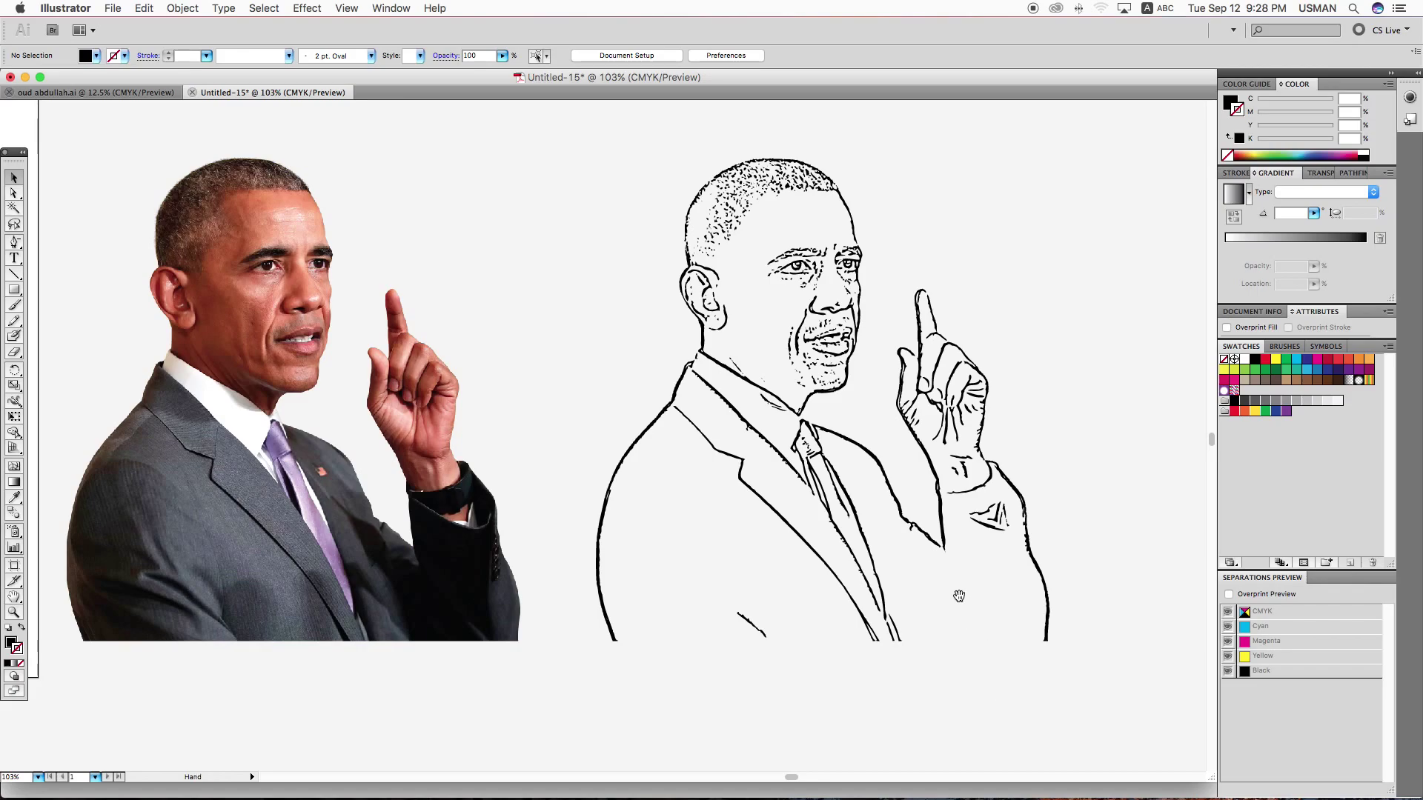
scroll(956, 593, "right", 2)
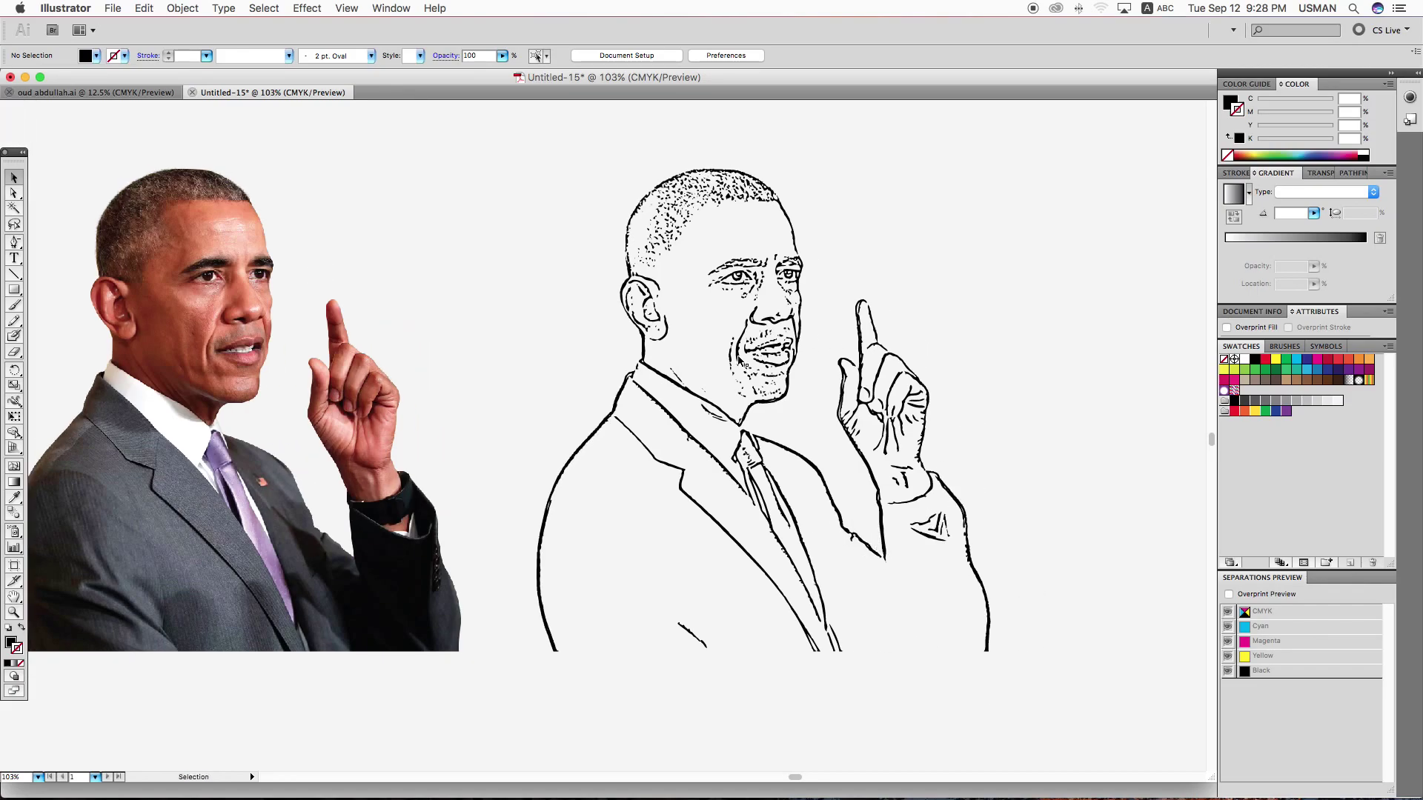
Delete the cheek, right face outline and lip paths inside the line-art group.
left_click(739, 362)
double_click(737, 363)
key("Delete")
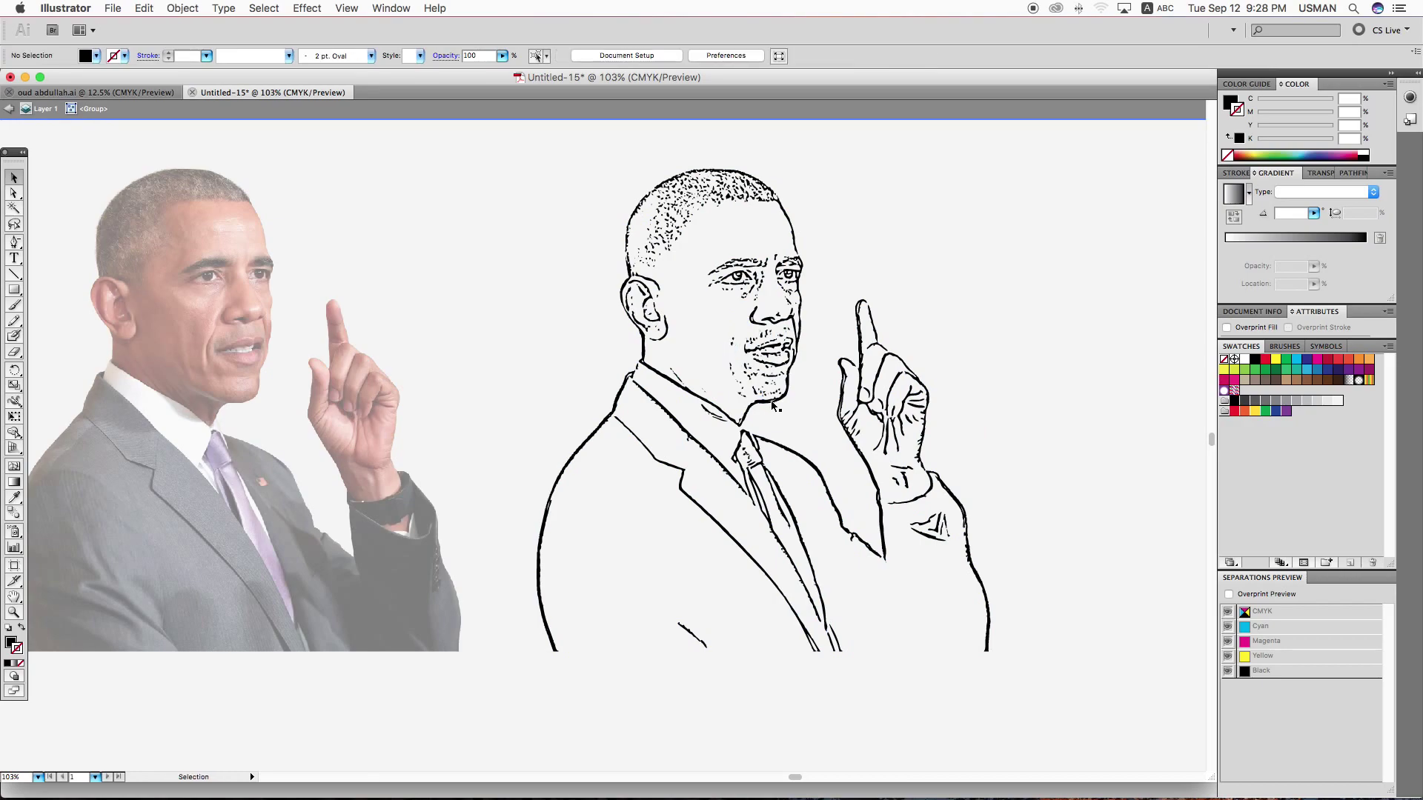
left_click(798, 312)
key("Delete")
left_click(786, 363)
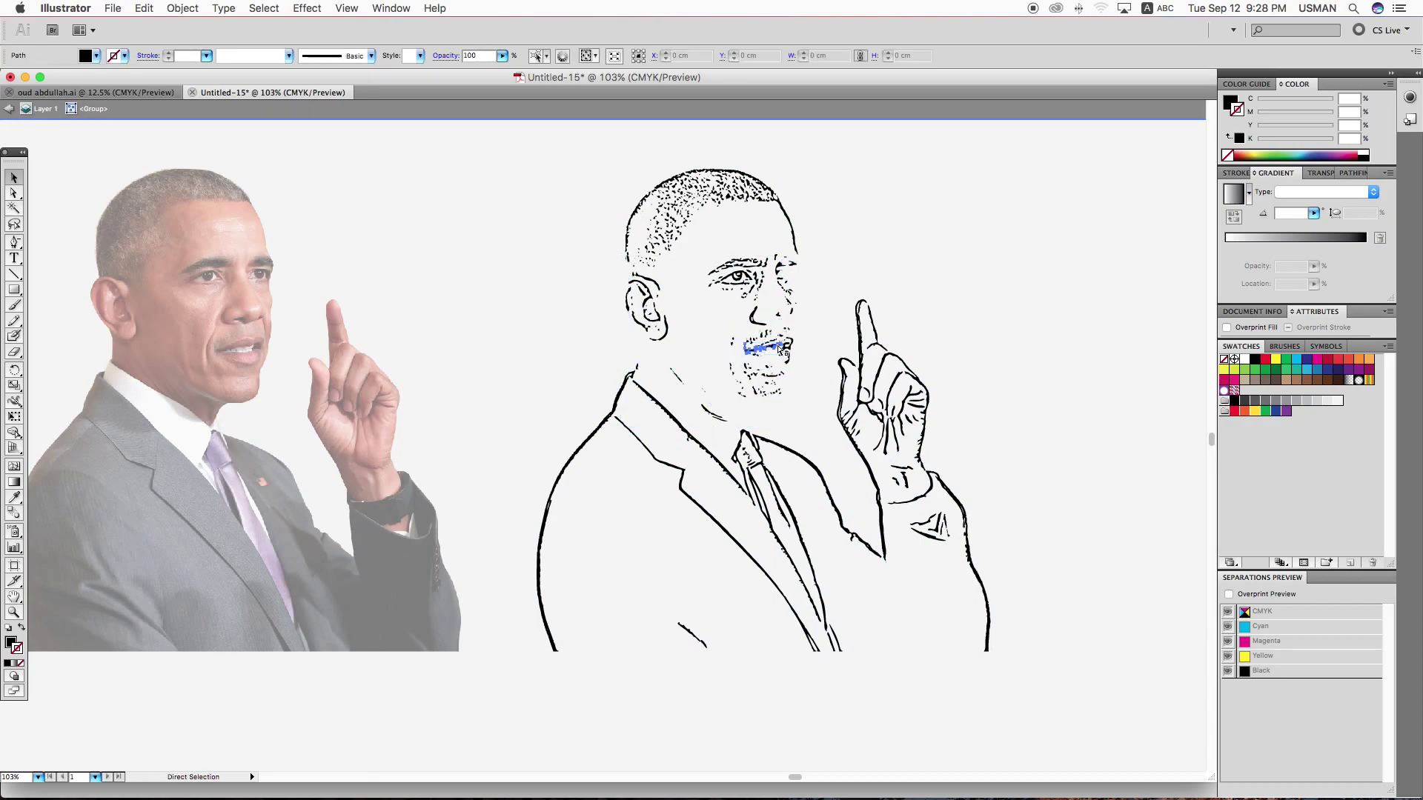
key("Delete")
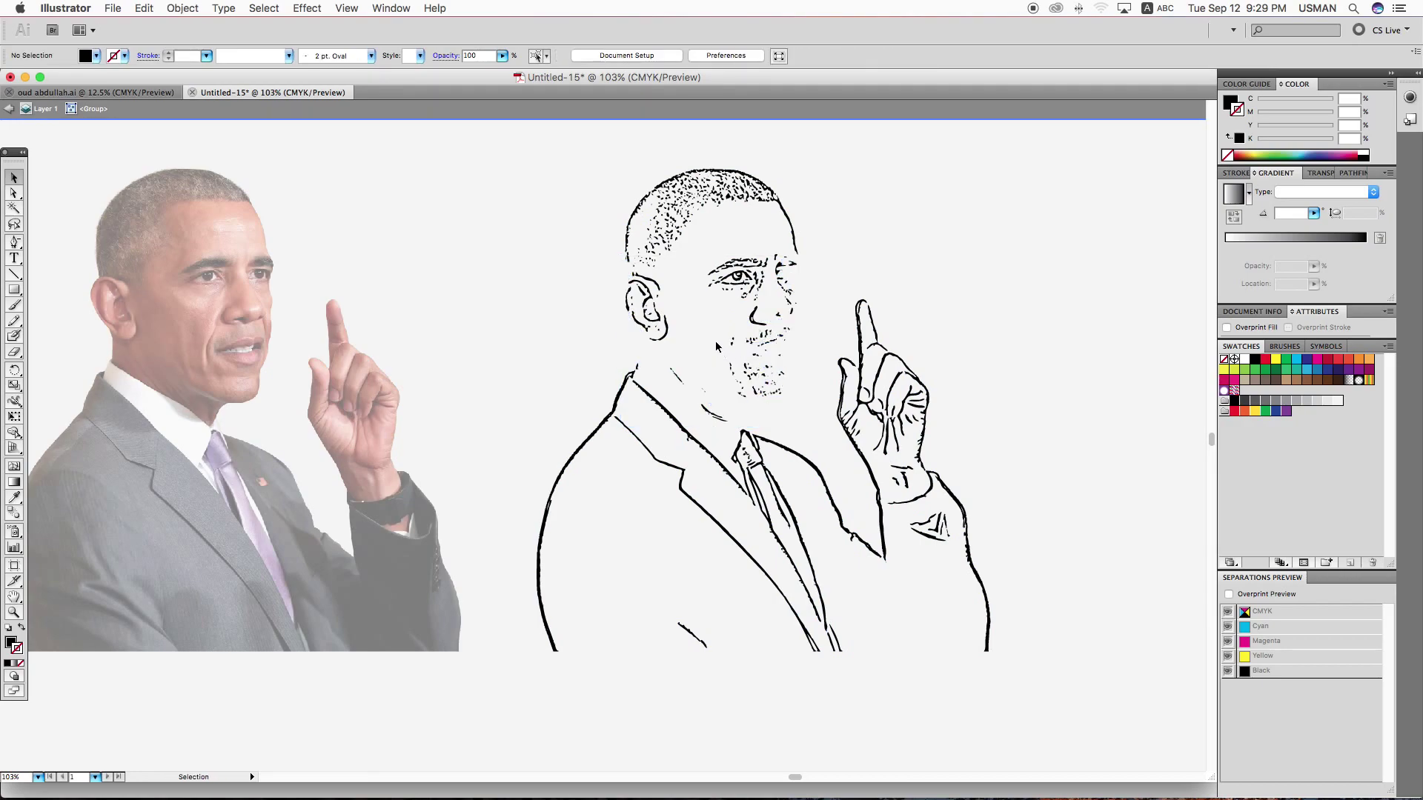
Delete the chin stubble paths, undo to restore them, and exit group editing.
left_click_drag(706, 330, 797, 402)
key("Delete")
key("ctrl+z")
key("ctrl+z")
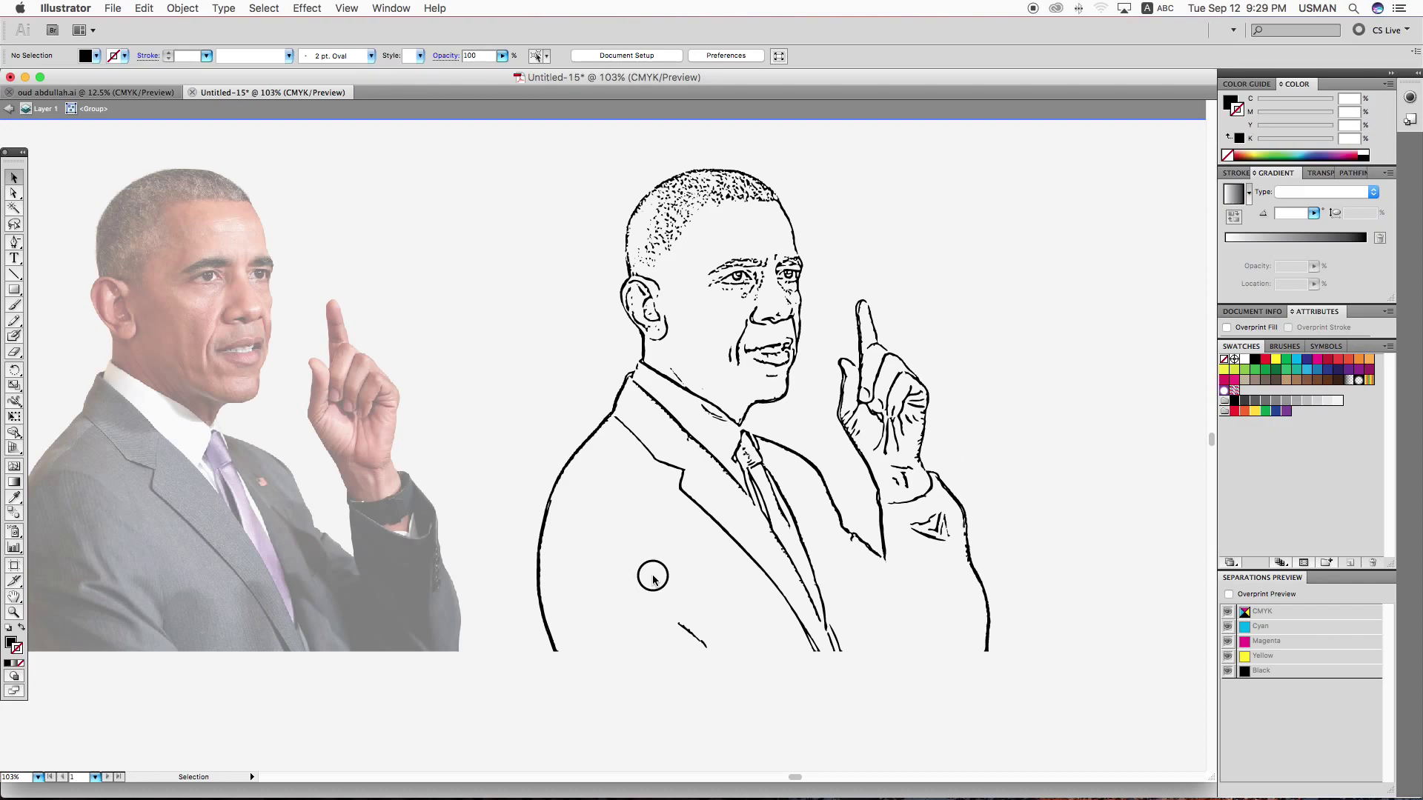
key("Escape")
Select the whole line drawing, then deselect it.
key("a")
left_click_drag(509, 159, 1028, 655)
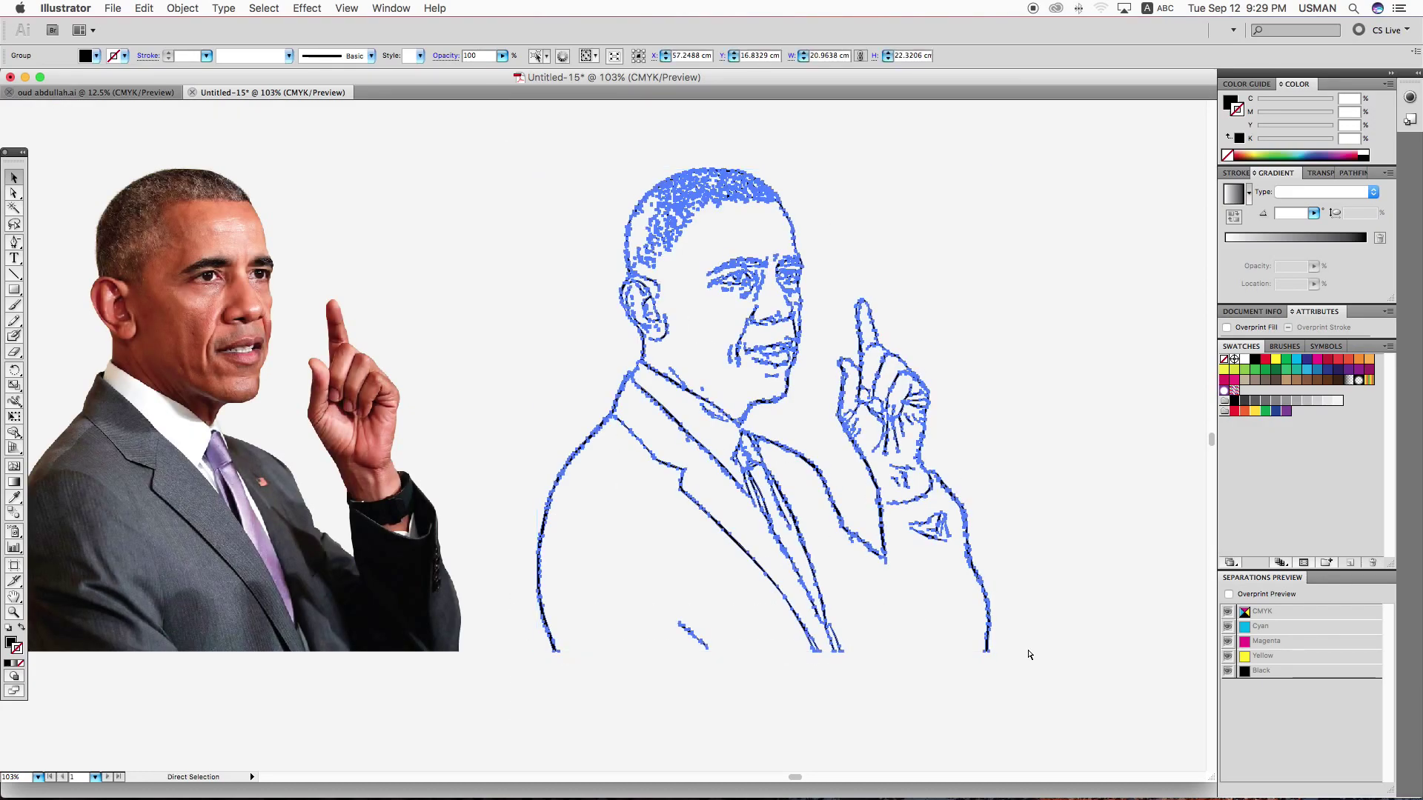
key("v")
left_click(1058, 518)
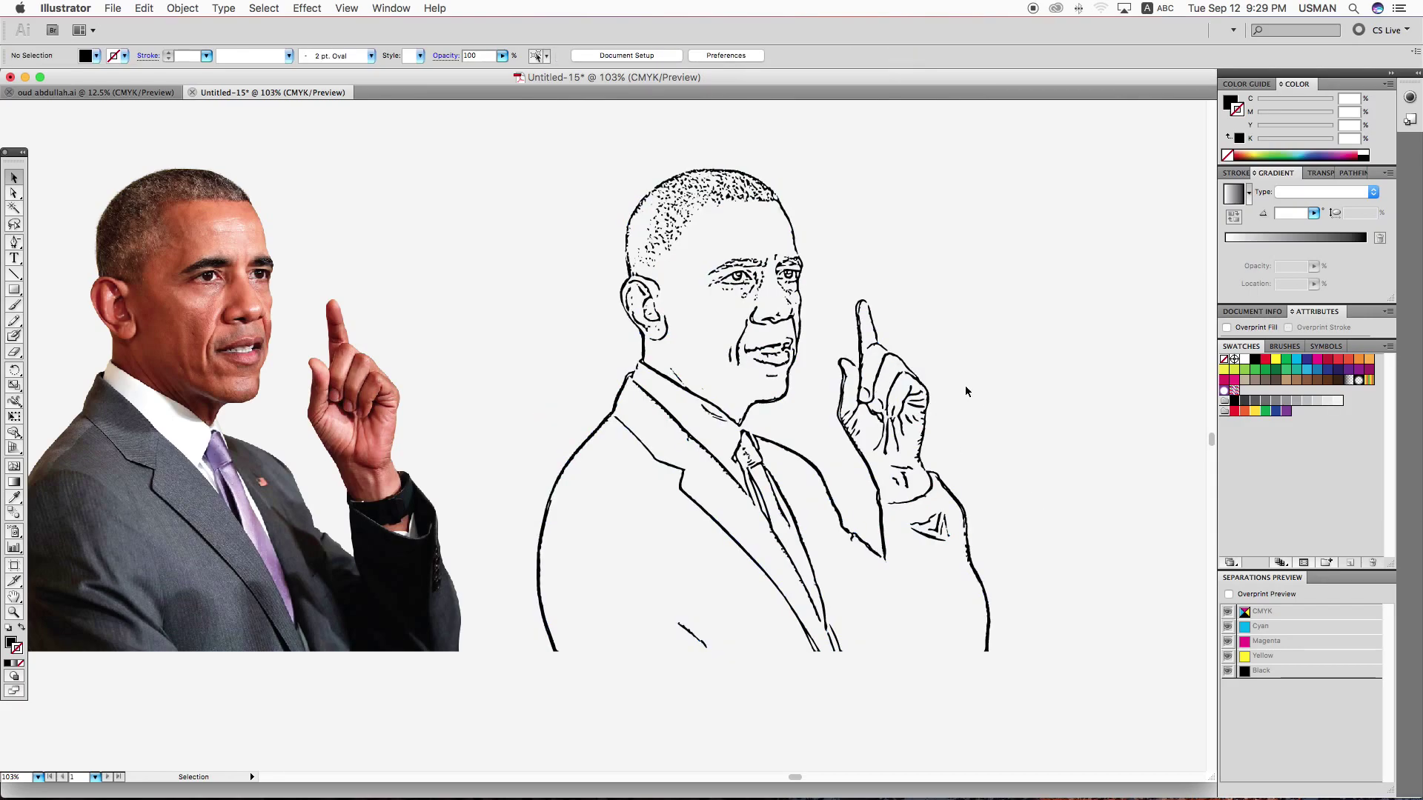
Check the artwork in Outline view and bring the traced drawing beside the photo.
scroll(437, 367, "left", 5)
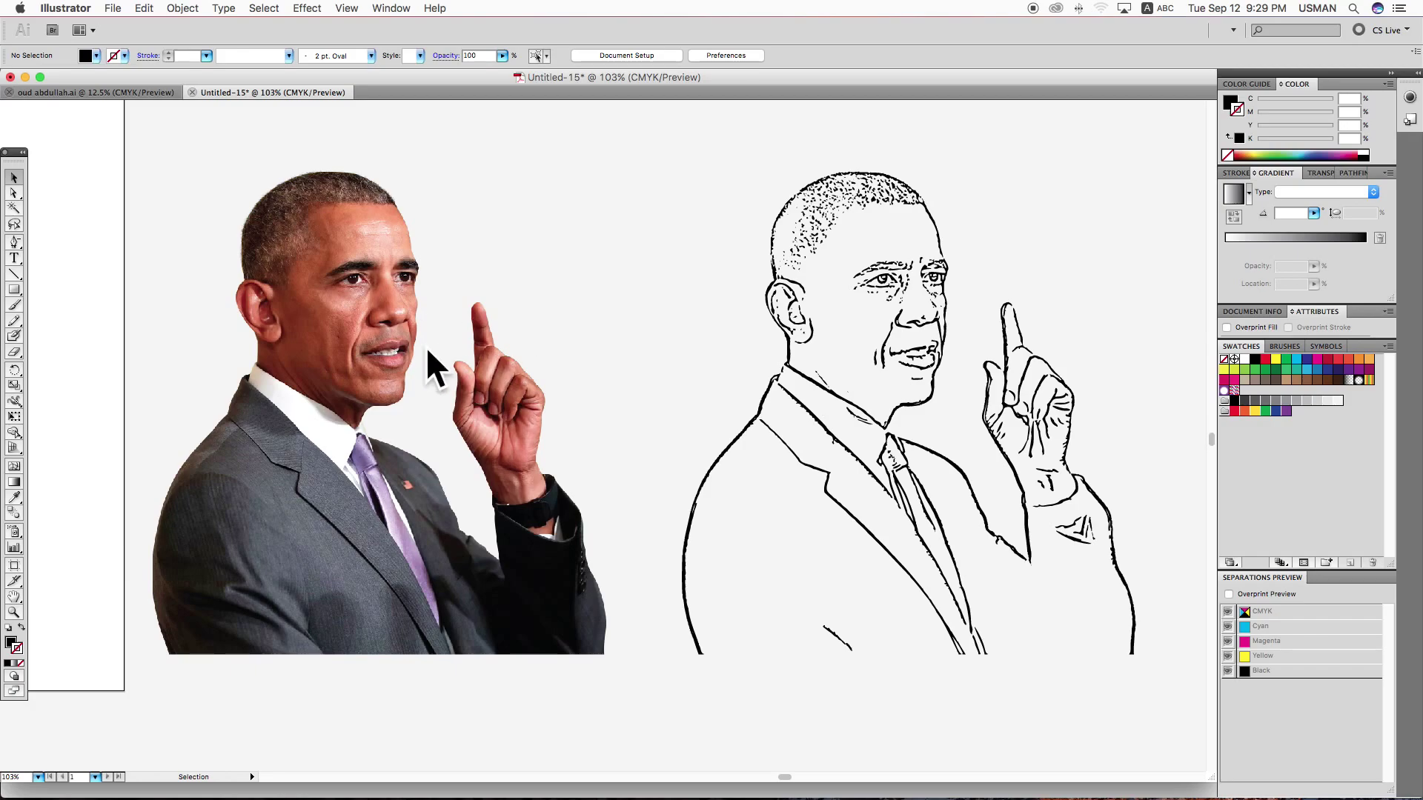
key("ctrl+y")
key("ctrl+y")
scroll(1021, 348, "right", 2)
scroll(805, 220, "right", 2)
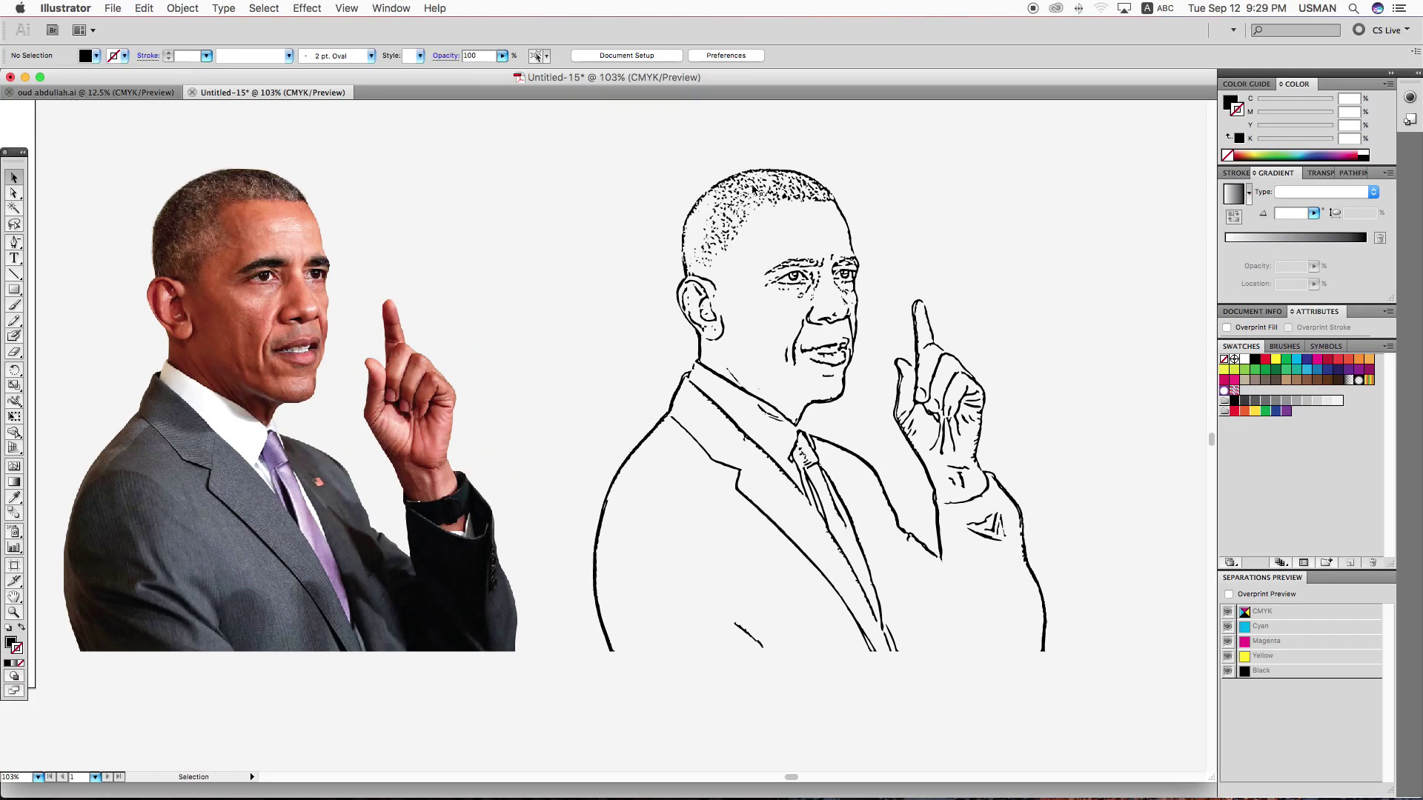
Give the line drawing a black 5 pt stroke with round caps and joins.
left_click_drag(754, 190, 879, 189, "alt")
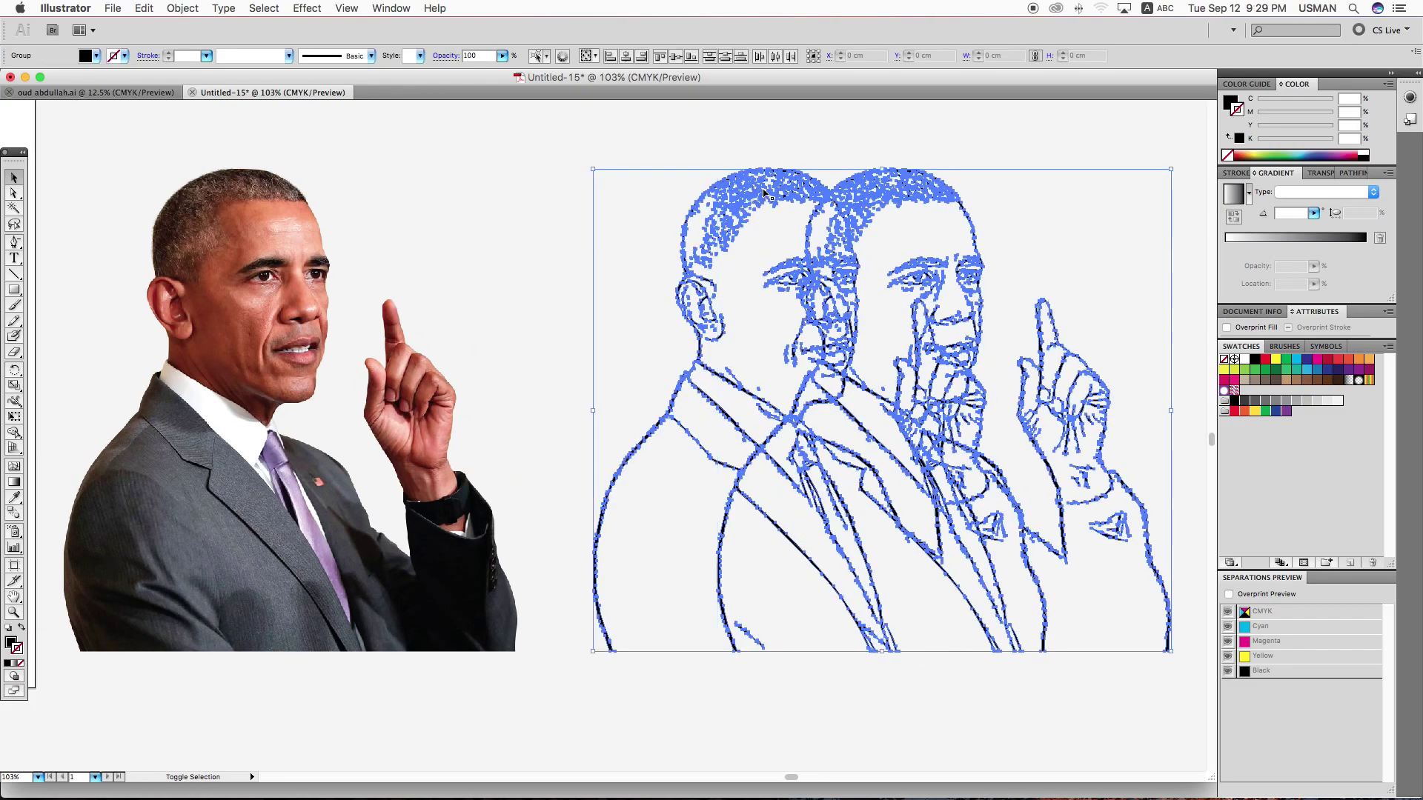
left_click(613, 58)
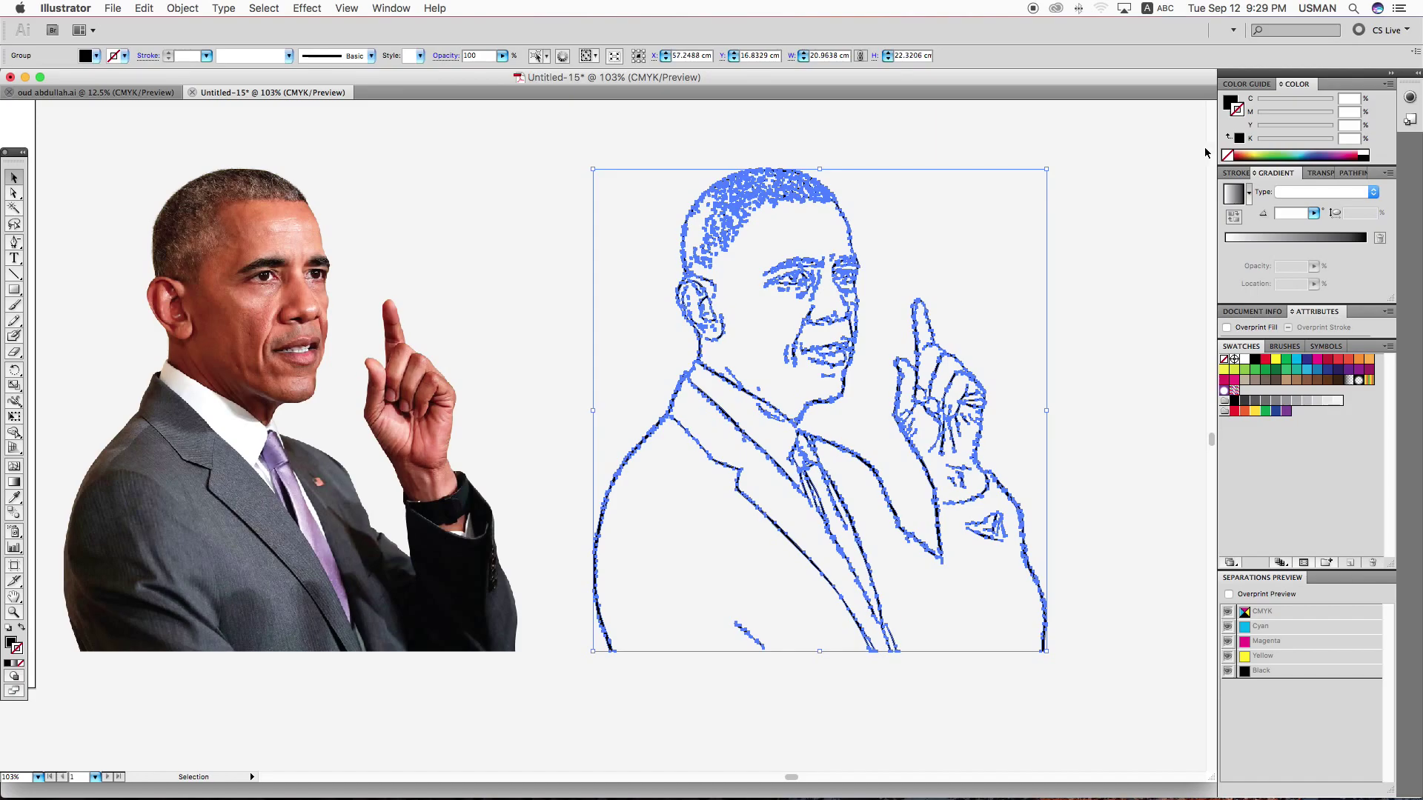
left_click(1239, 138)
left_click(1236, 172)
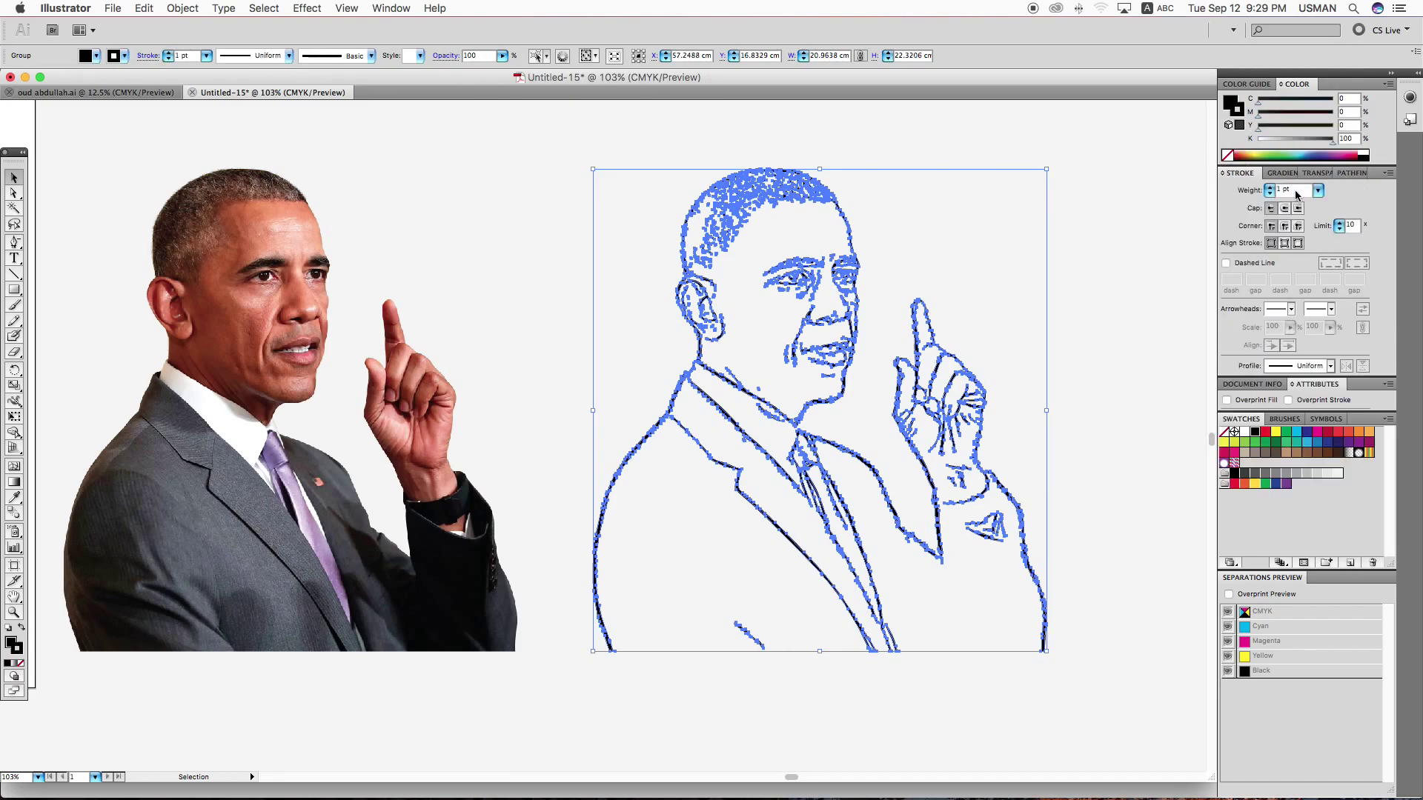
left_click(1317, 190)
left_click(1300, 244)
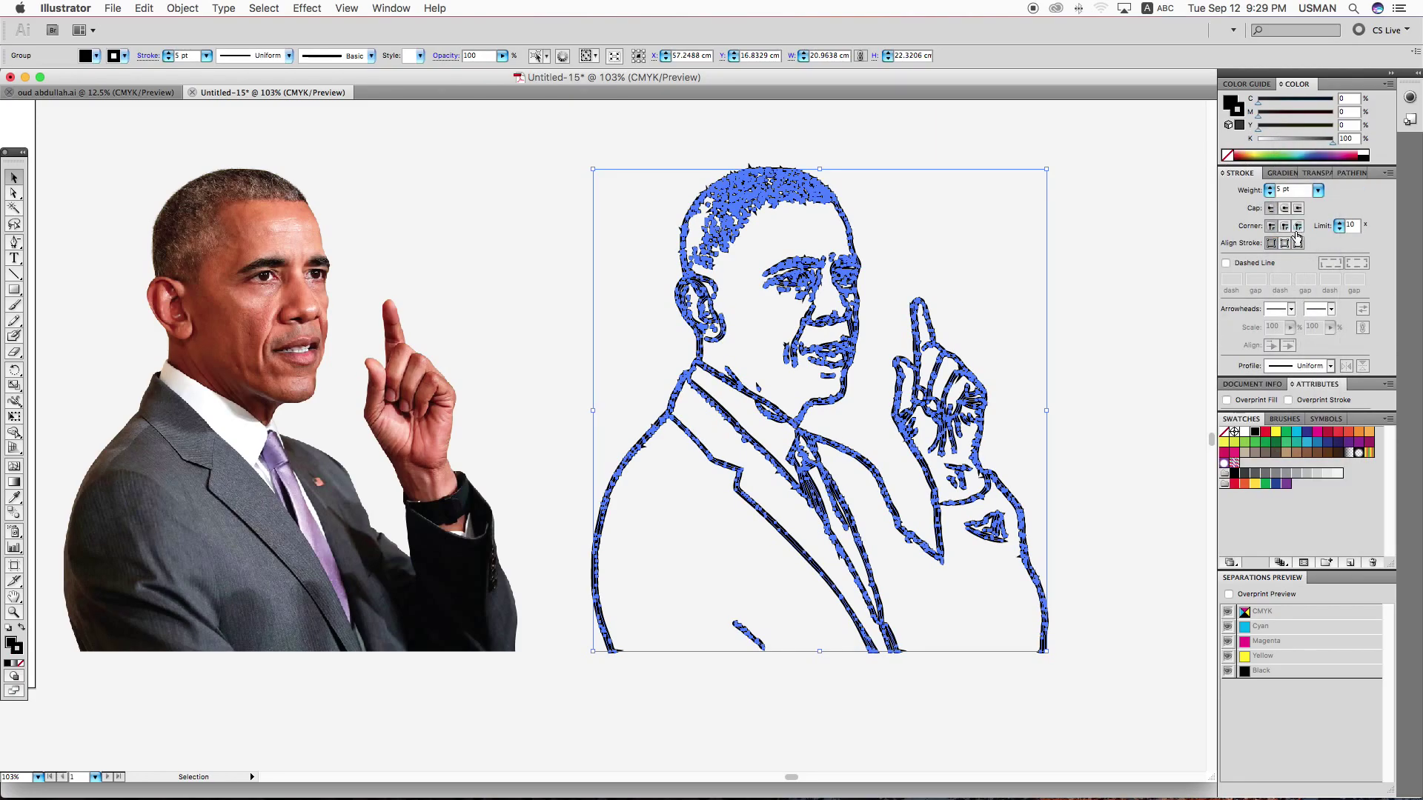
left_click(1284, 226)
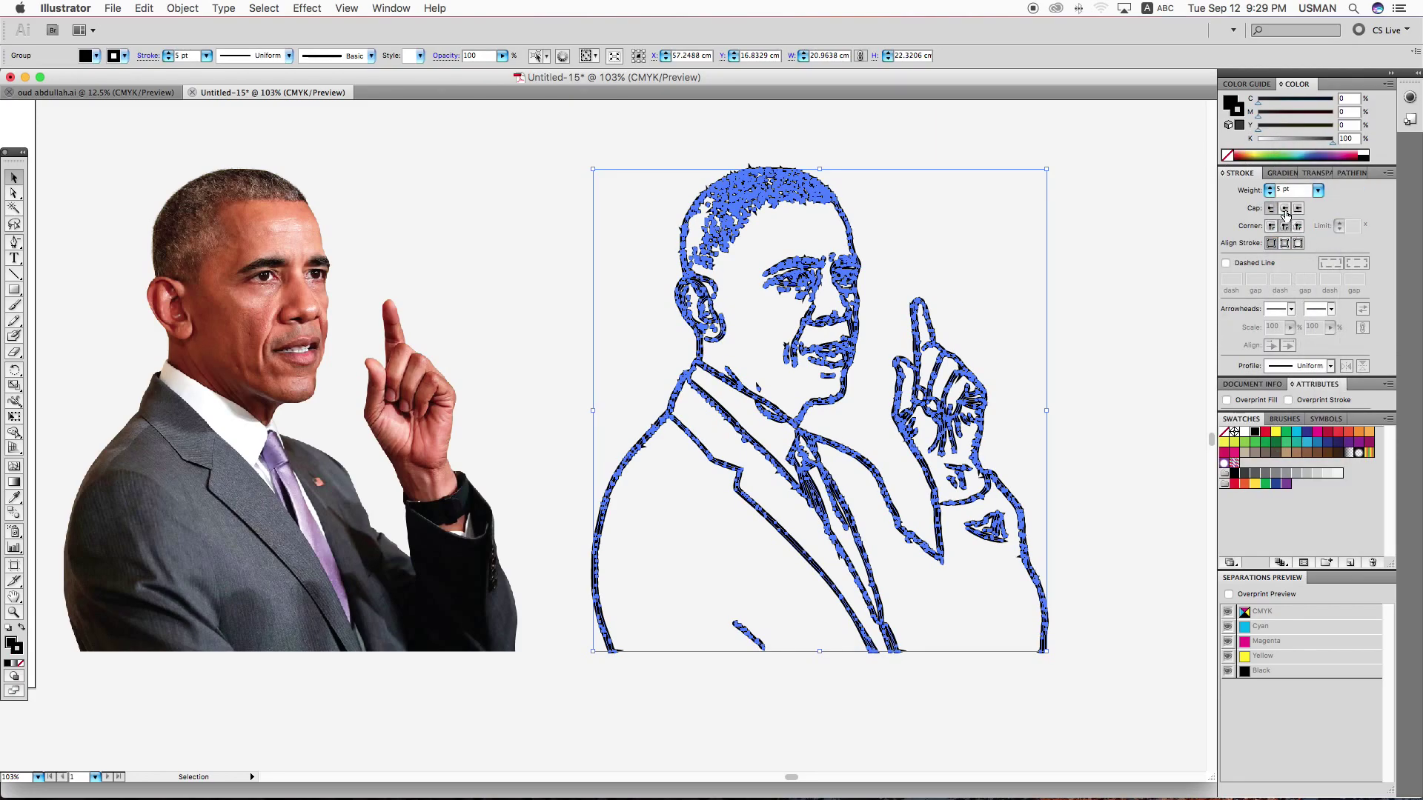
Expand the strokes with Object > Expand and merge them using Pathfinder Unite.
left_click(176, 9)
left_click(208, 134)
left_click(802, 240)
left_click(1350, 172)
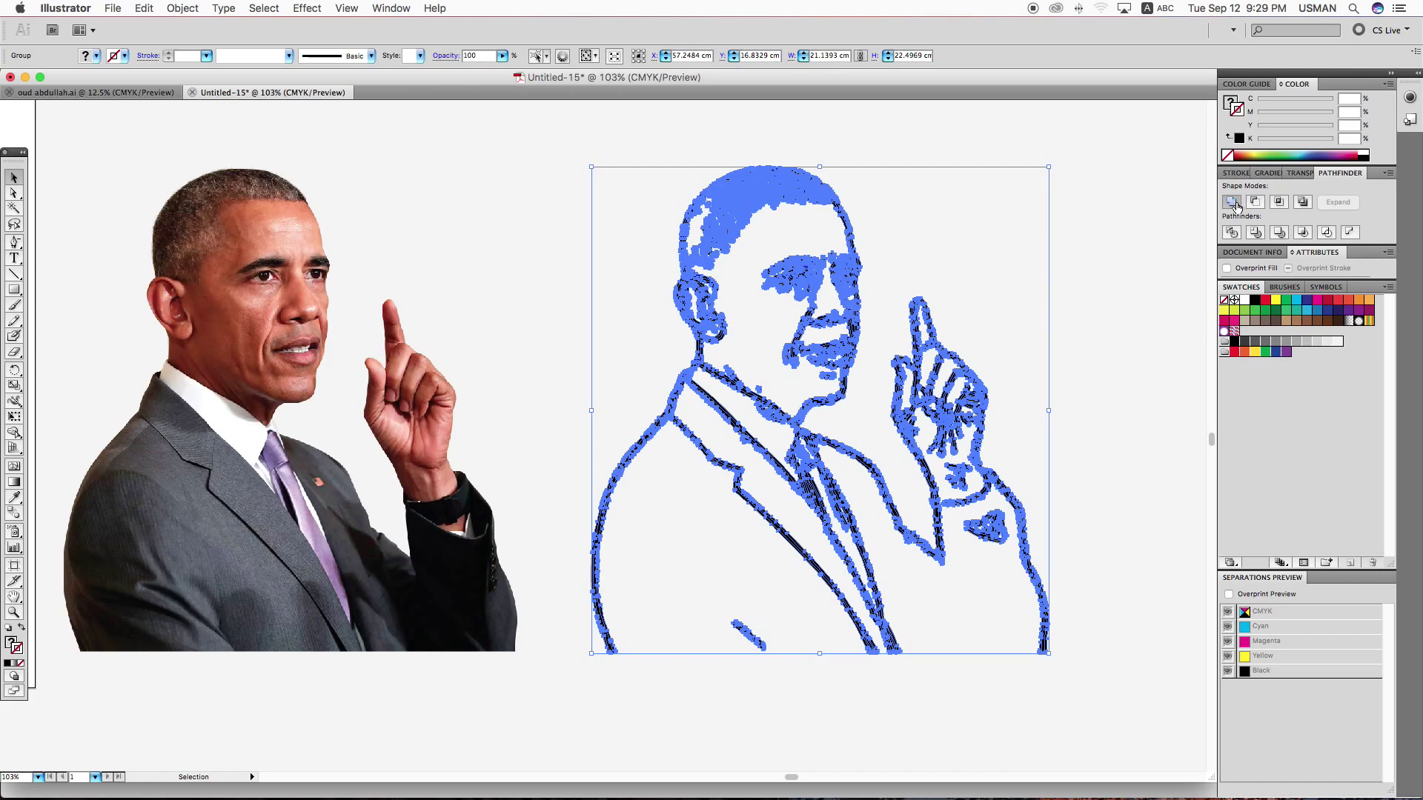
left_click(1233, 202)
left_click(1008, 307)
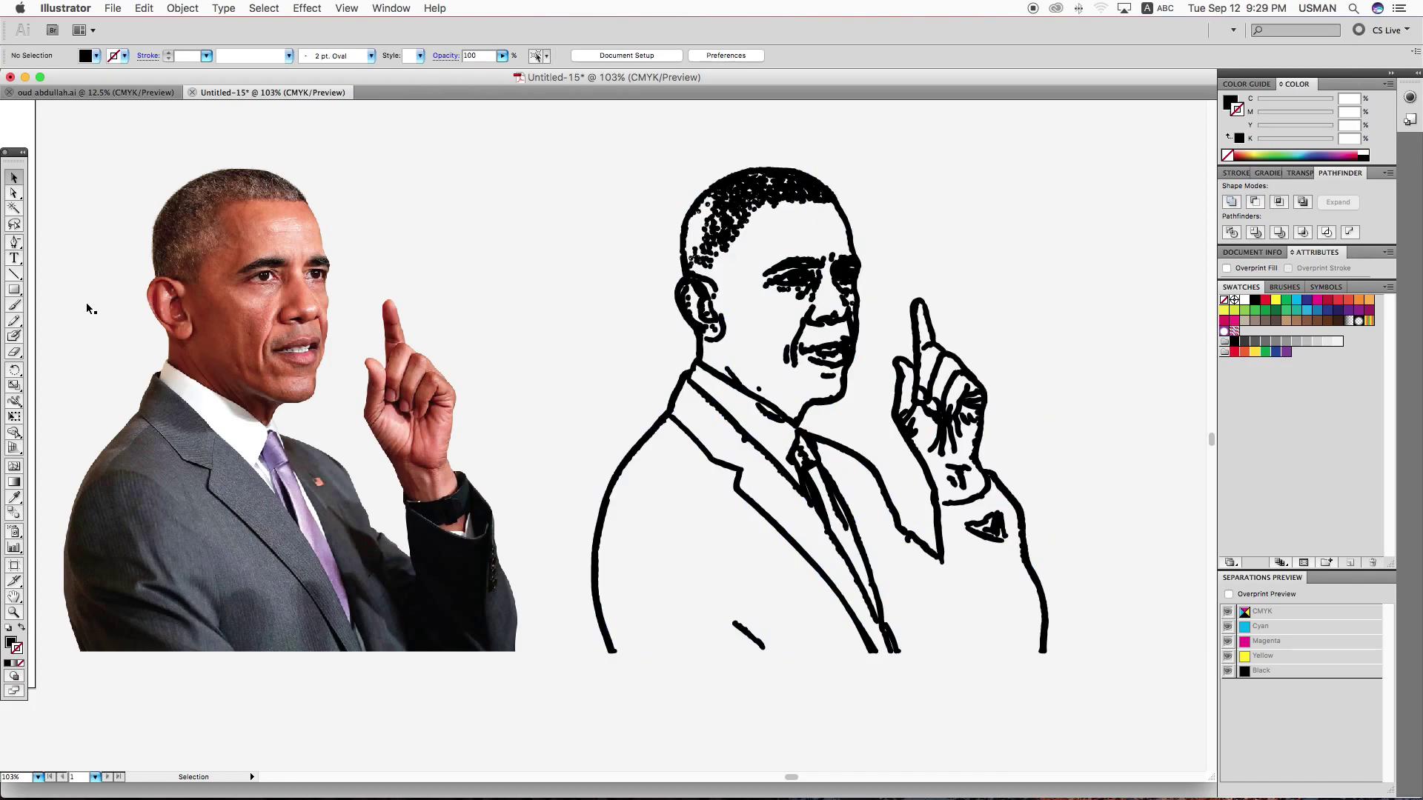
Draw a black rectangle bar along the drawing's bottom and select it with the drawing.
left_click(14, 289)
mouse_move(611, 653)
left_mouse_down()
mouse_move(806, 629)
mouse_move(1045, 625)
left_mouse_up()
left_click(1038, 594, "shift")
left_click(1232, 202)
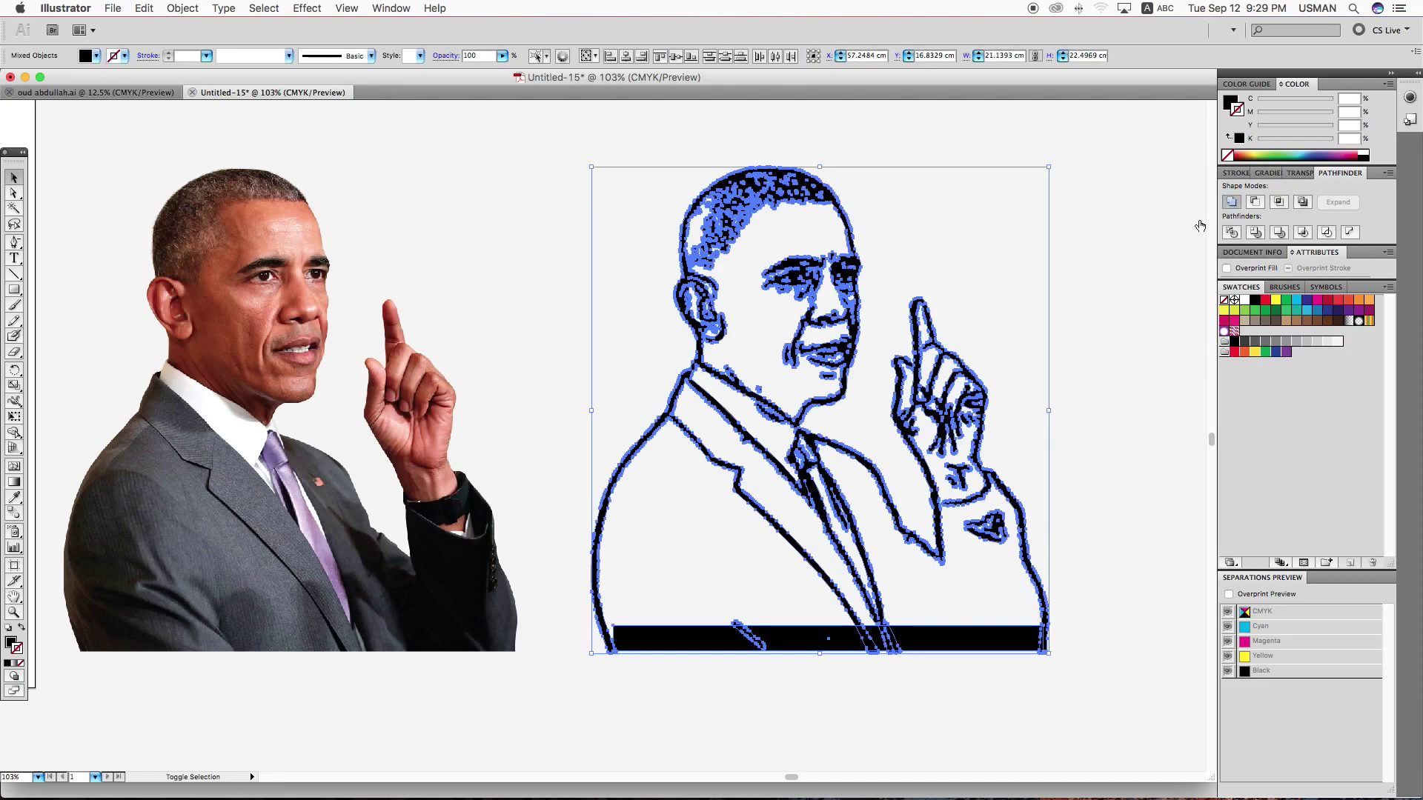
Ungroup the drawing and bar, then select both and group them together.
right_click(1086, 268)
left_click(1119, 337)
right_click(1103, 332)
left_click(1095, 286)
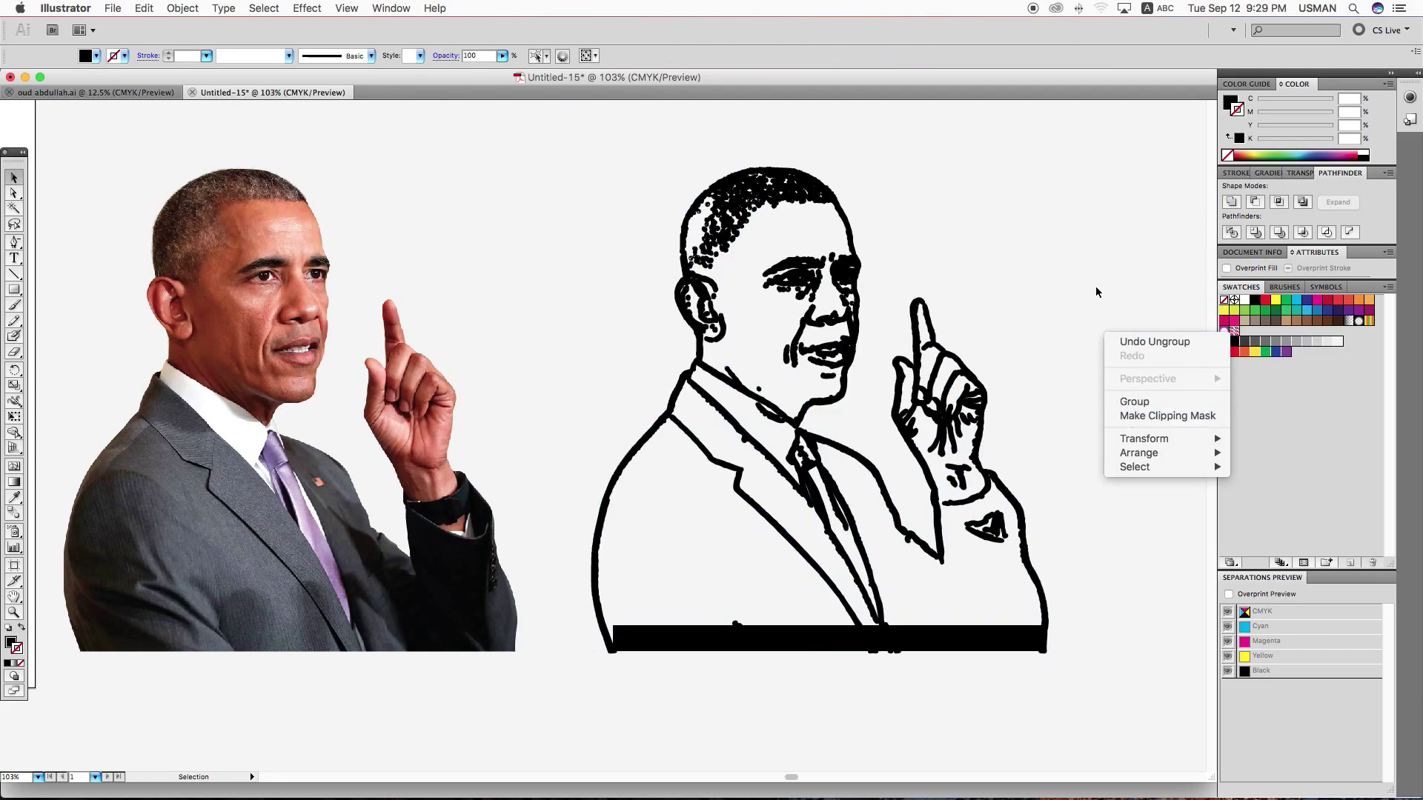
left_click_drag(1055, 238, 927, 476)
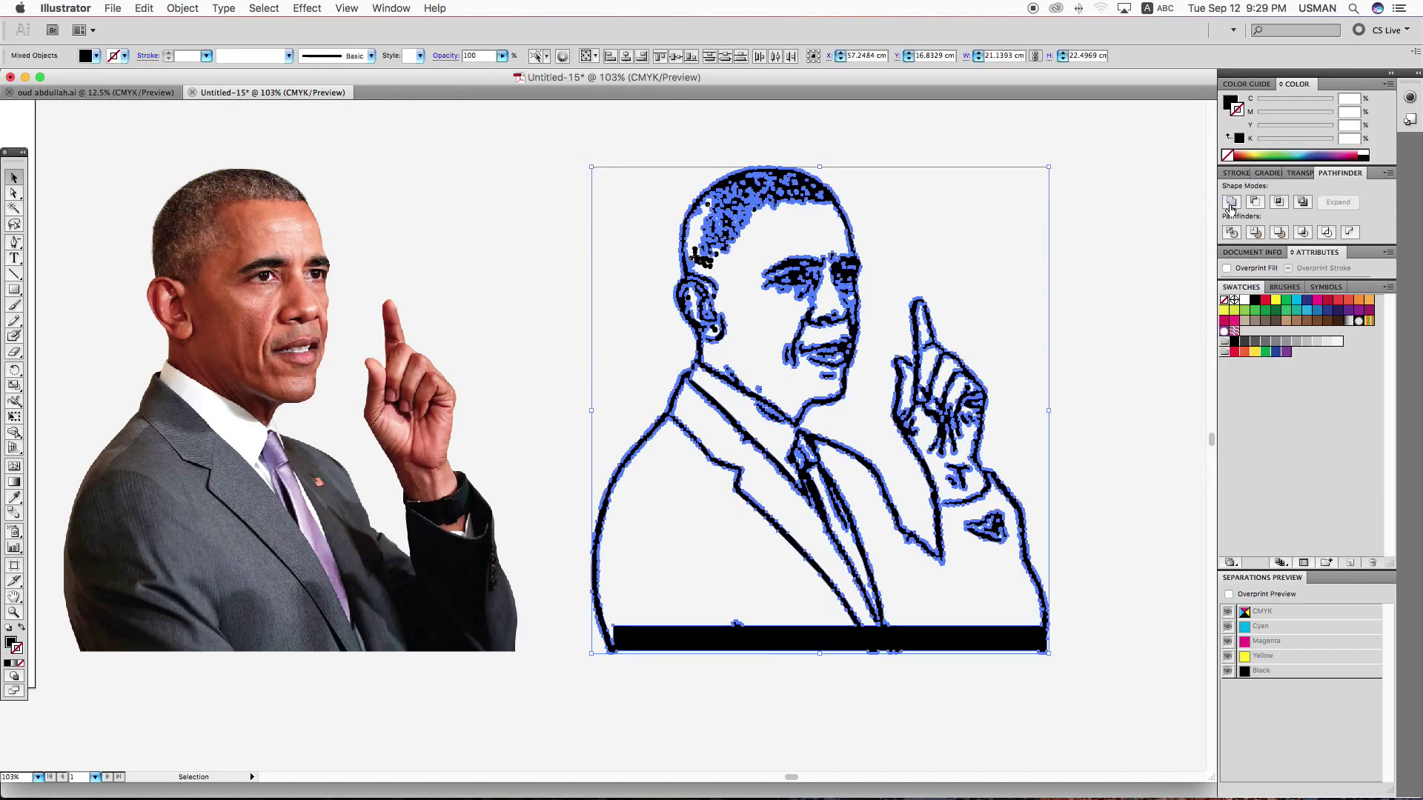
key("super+g")
Ungroup the artwork and turn the outlines into one compound path silhouette.
right_click(1063, 299)
left_click(1089, 378)
left_click(883, 260)
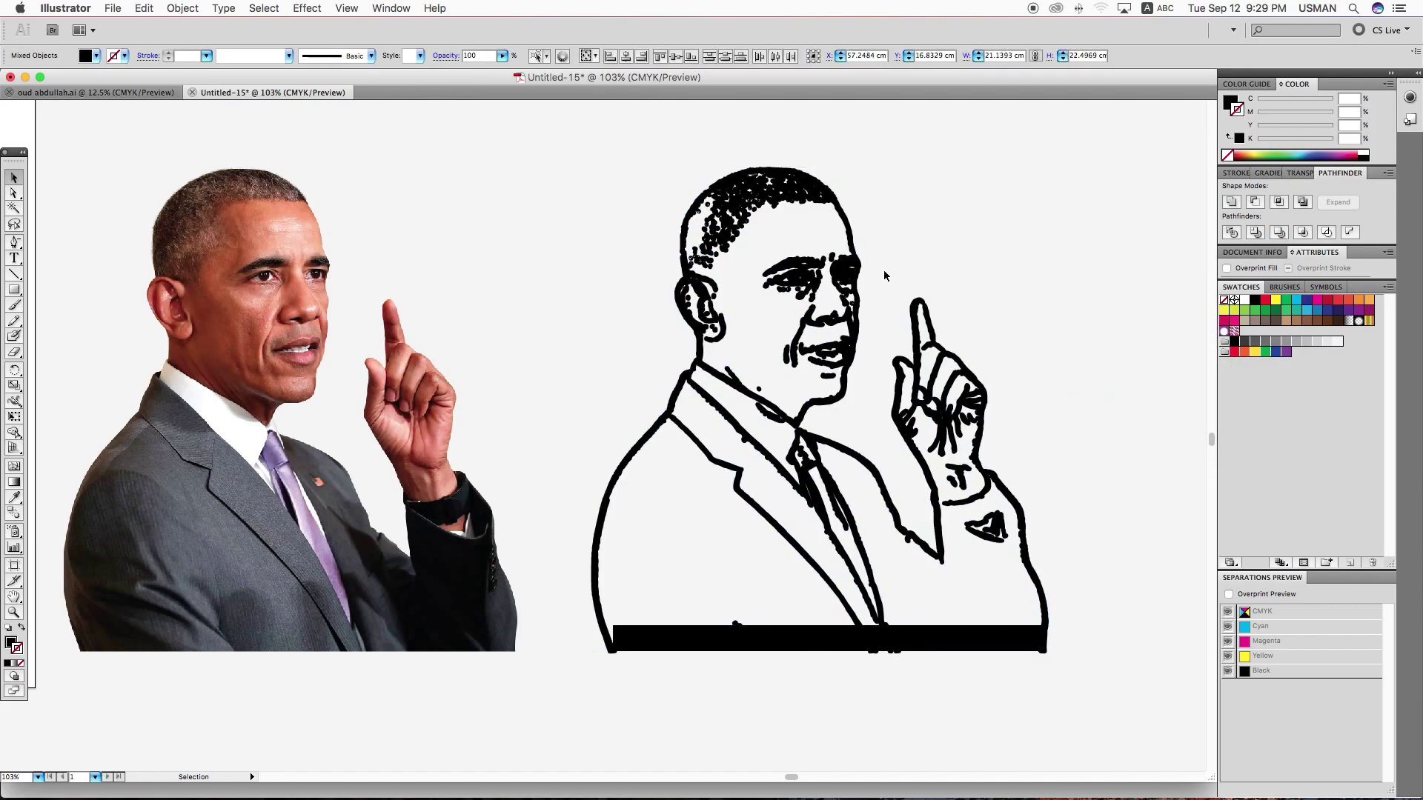
right_click(852, 244)
left_click(956, 321)
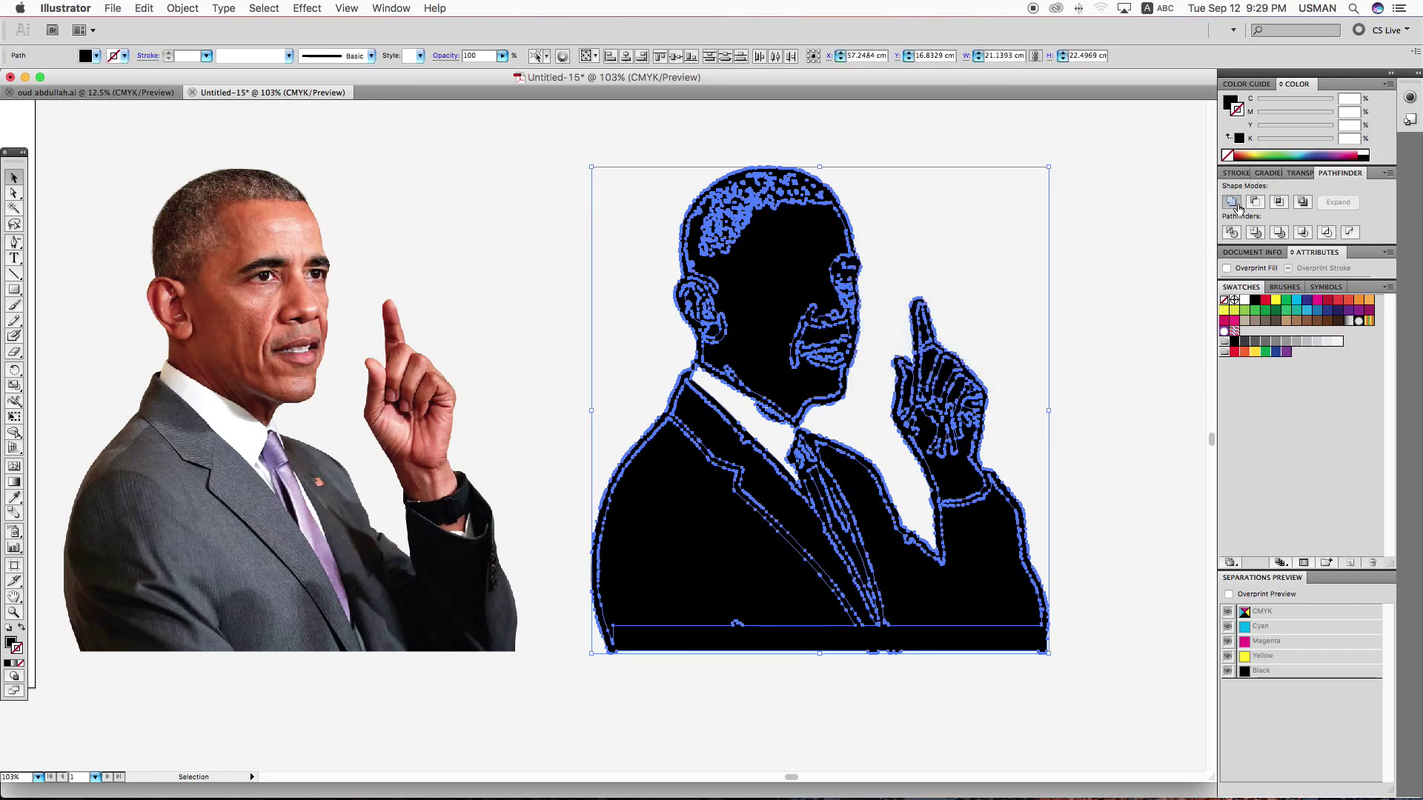
left_click(989, 316)
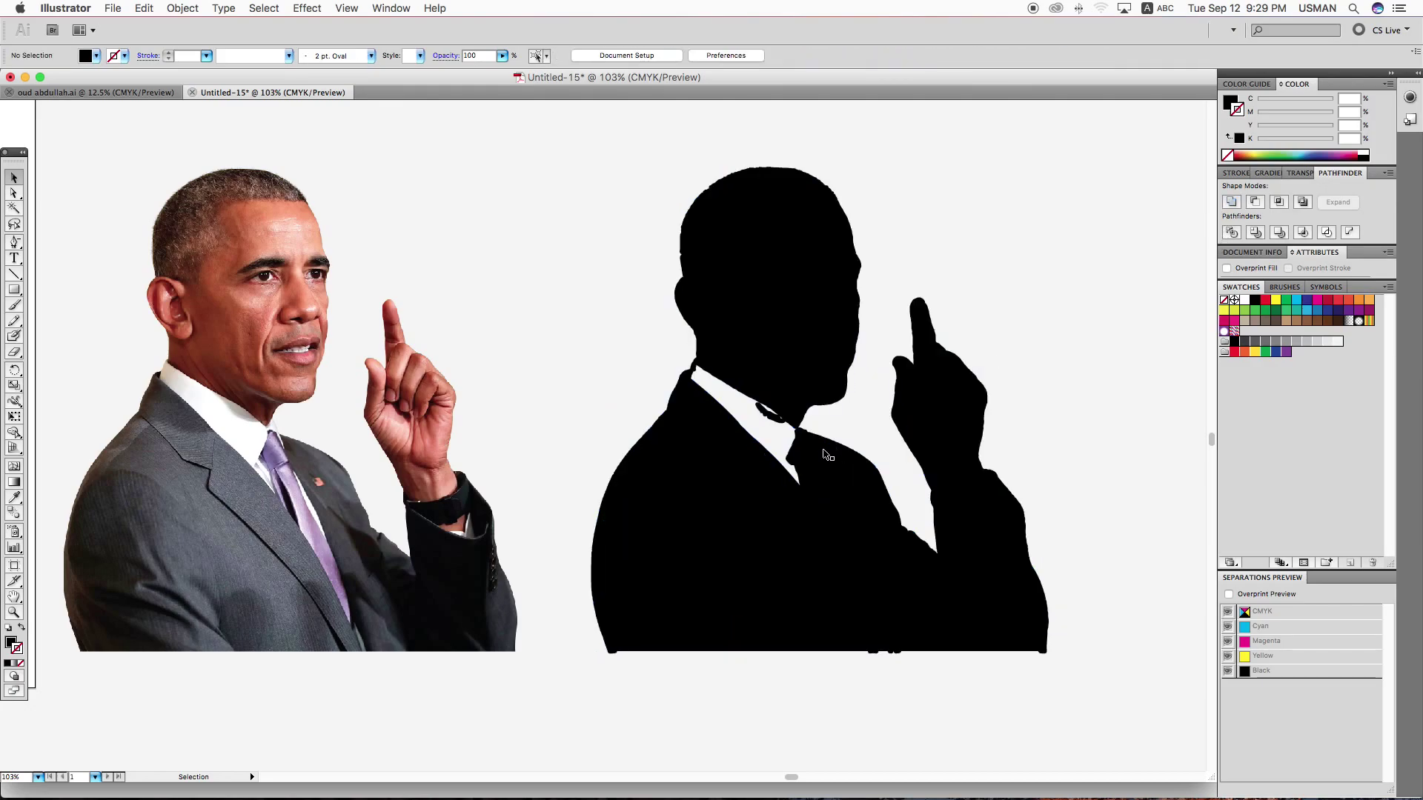
Zoom to the collar and edit its junction anchor point in isolation mode.
left_click(827, 455)
left_click_drag(771, 412, 871, 478)
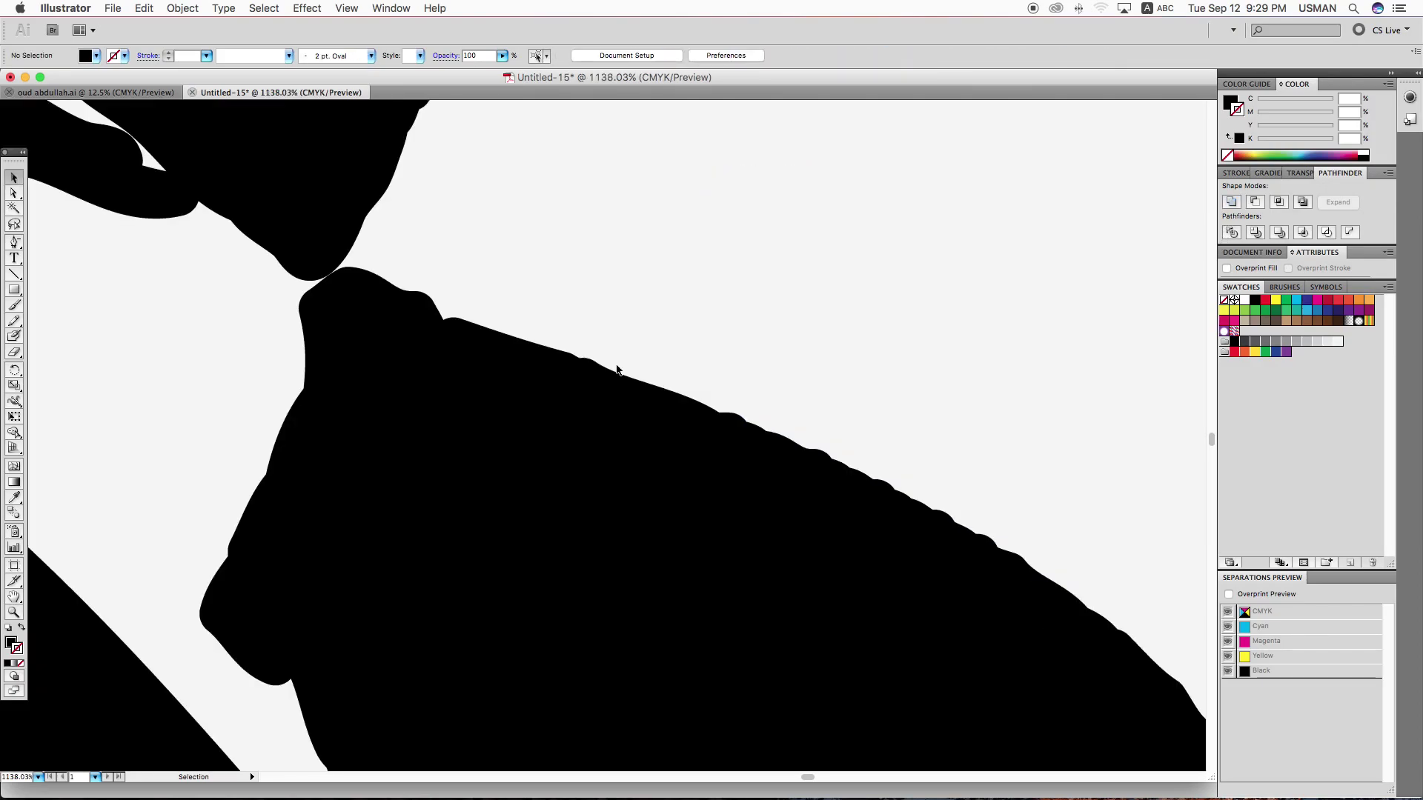
double_click(347, 288)
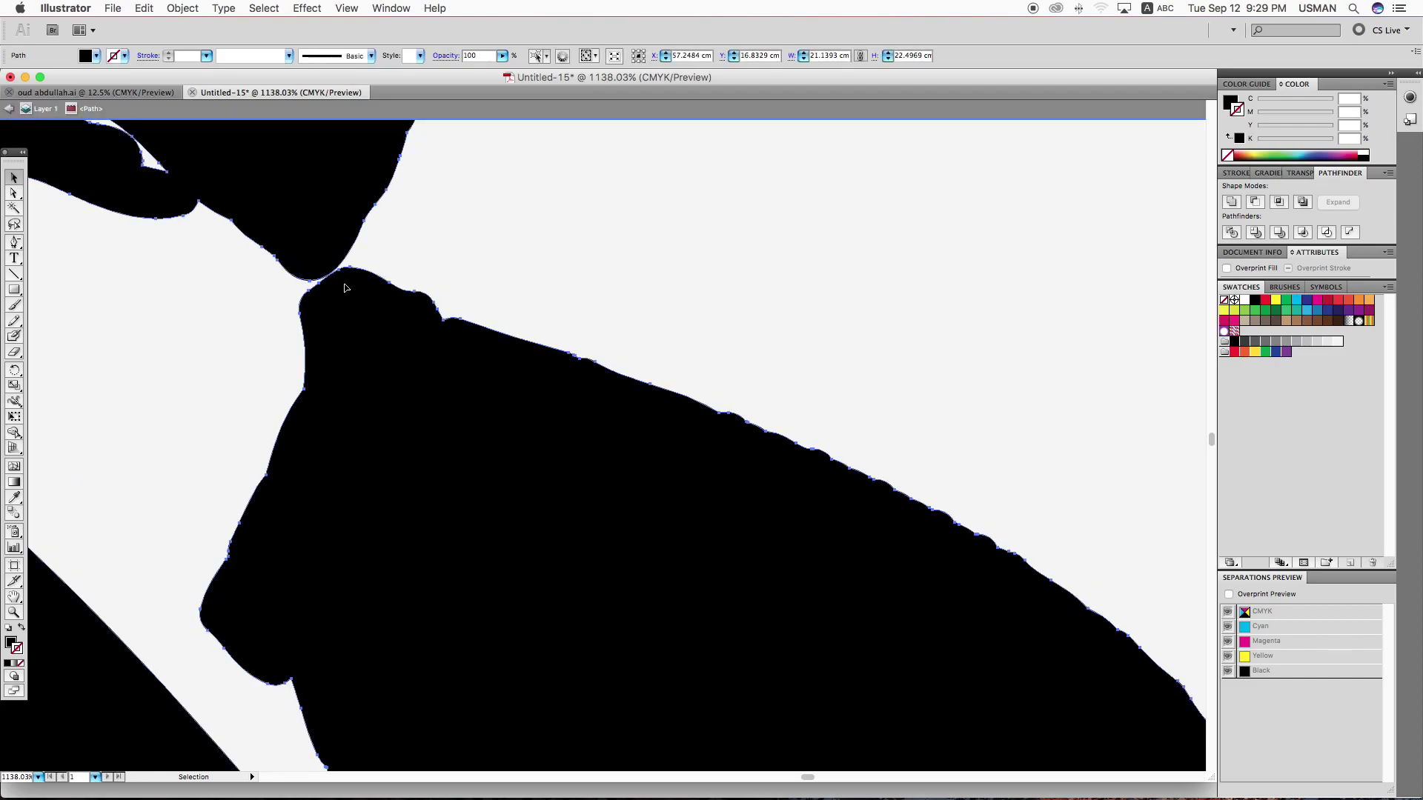
key("a")
left_click(335, 272)
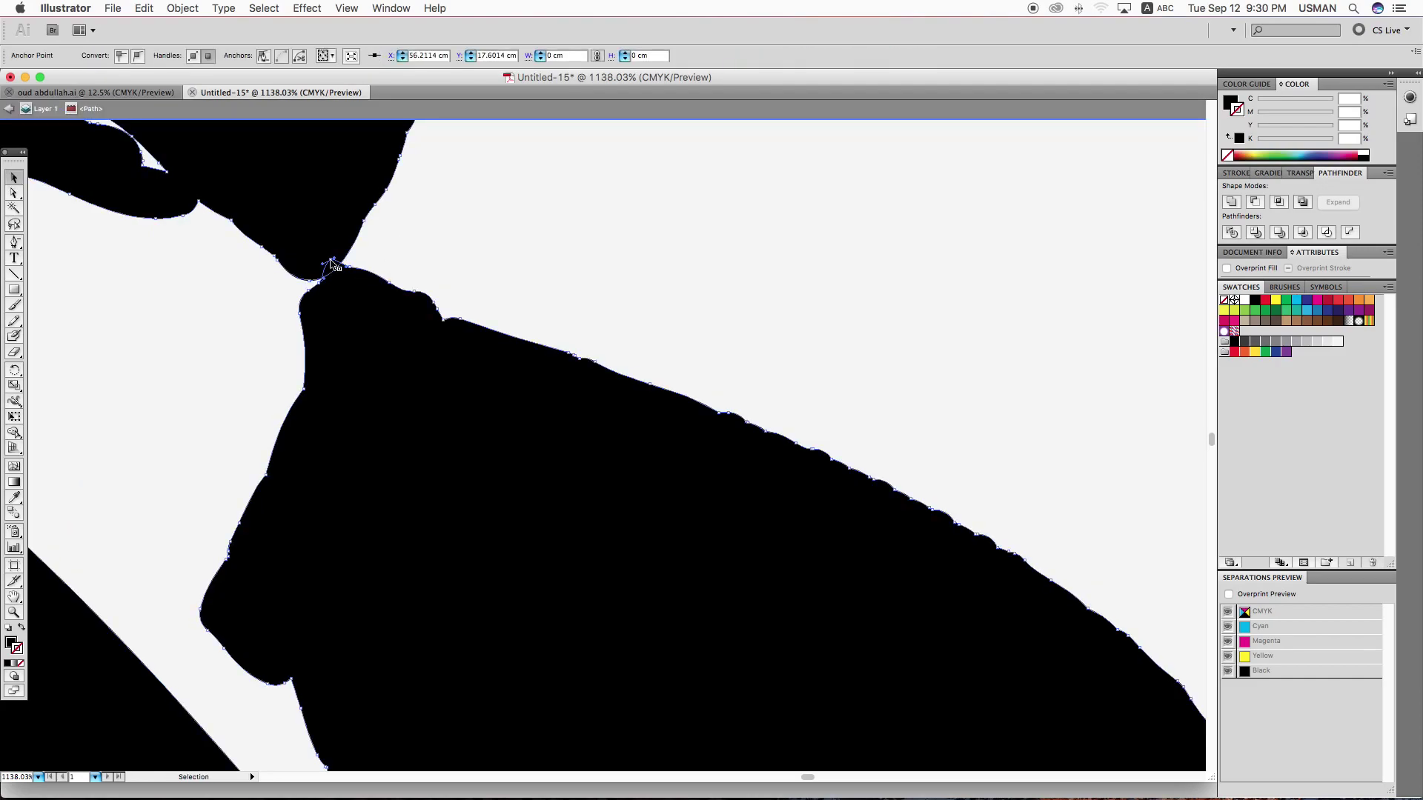
key("ctrl+minus")
key("ctrl+minus")
key("v")
key("ctrl+minus")
key("ctrl+minus")
key("ctrl+minus")
key("ctrl+minus")
key("ctrl+minus")
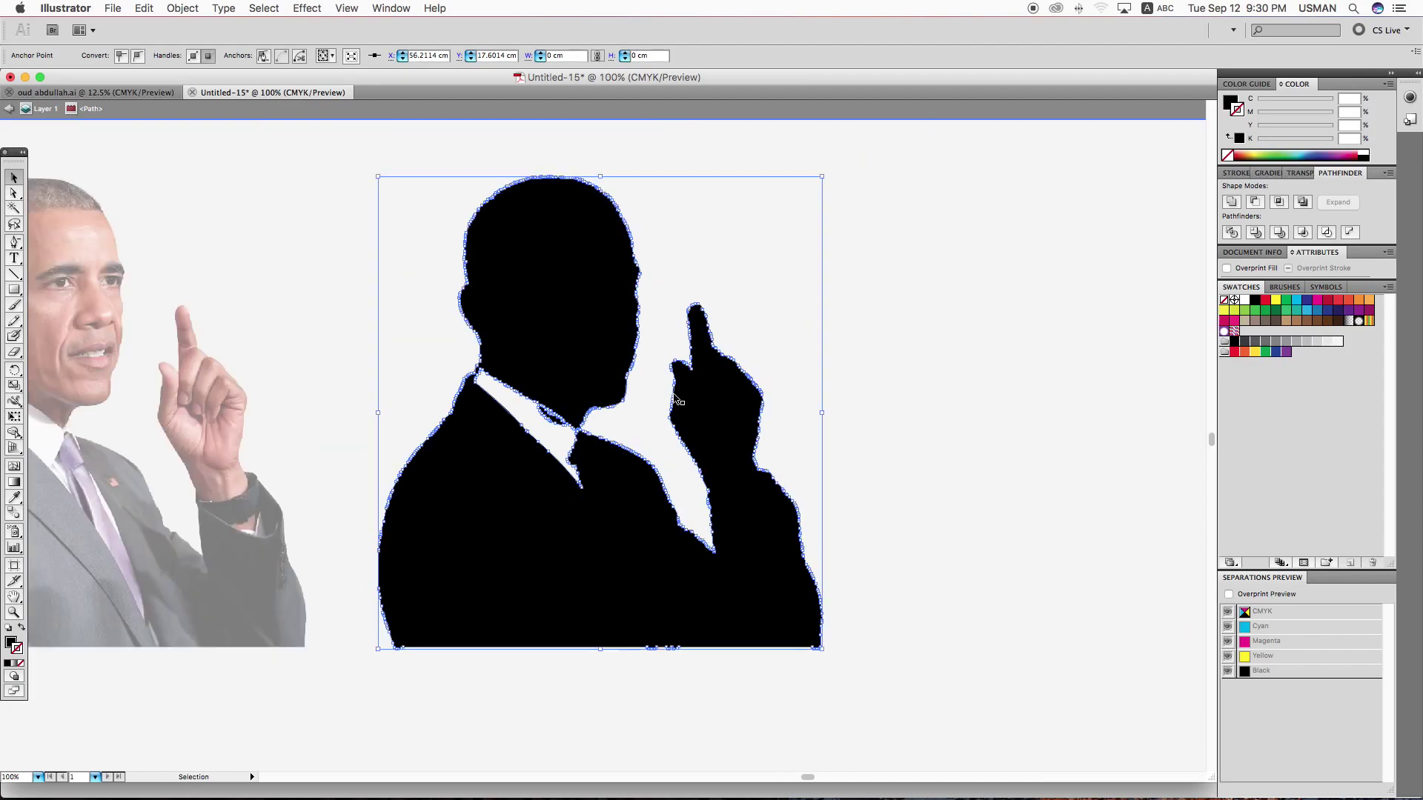
double_click(867, 380)
Unite all the silhouette paths, then release the compound path.
left_click_drag(388, 254, 645, 499)
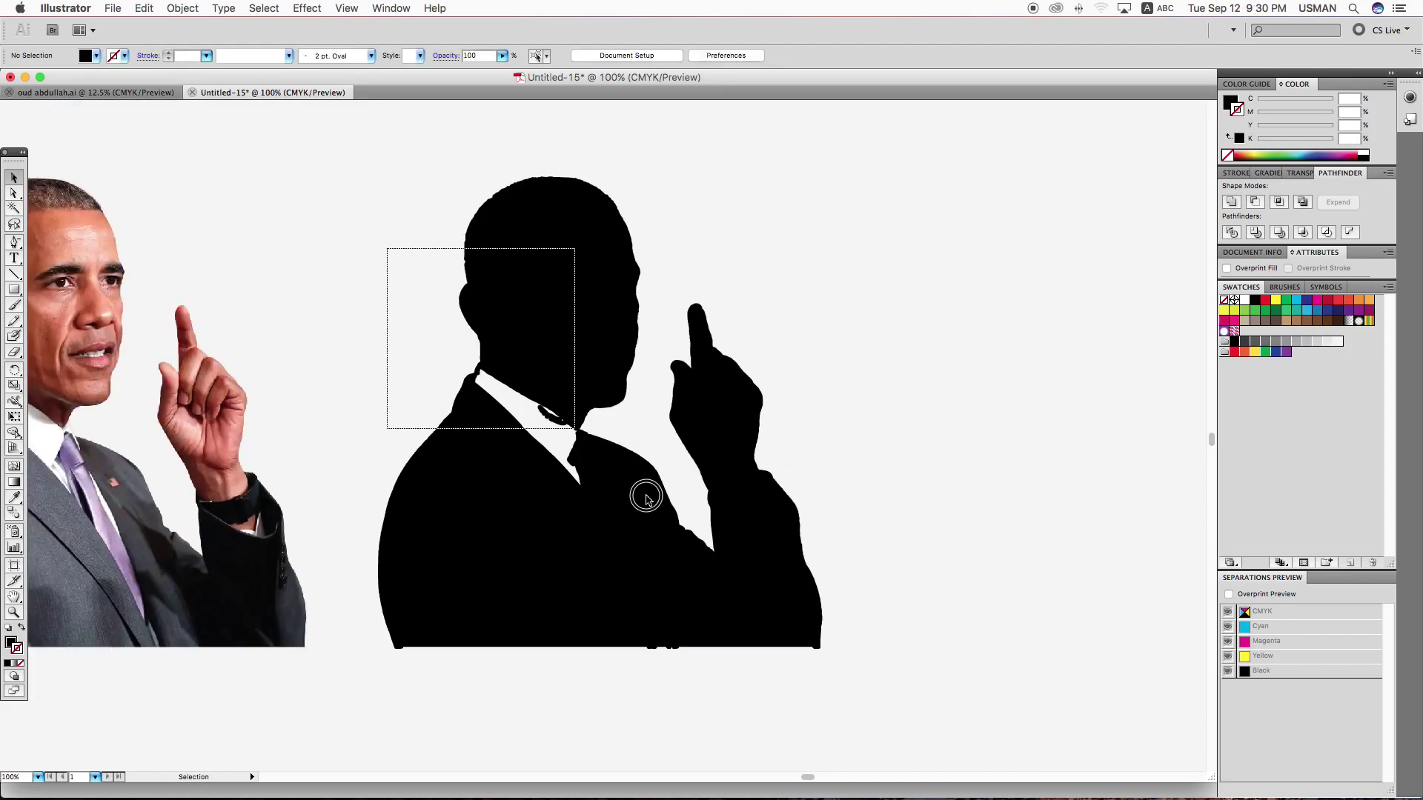
left_click(1231, 202)
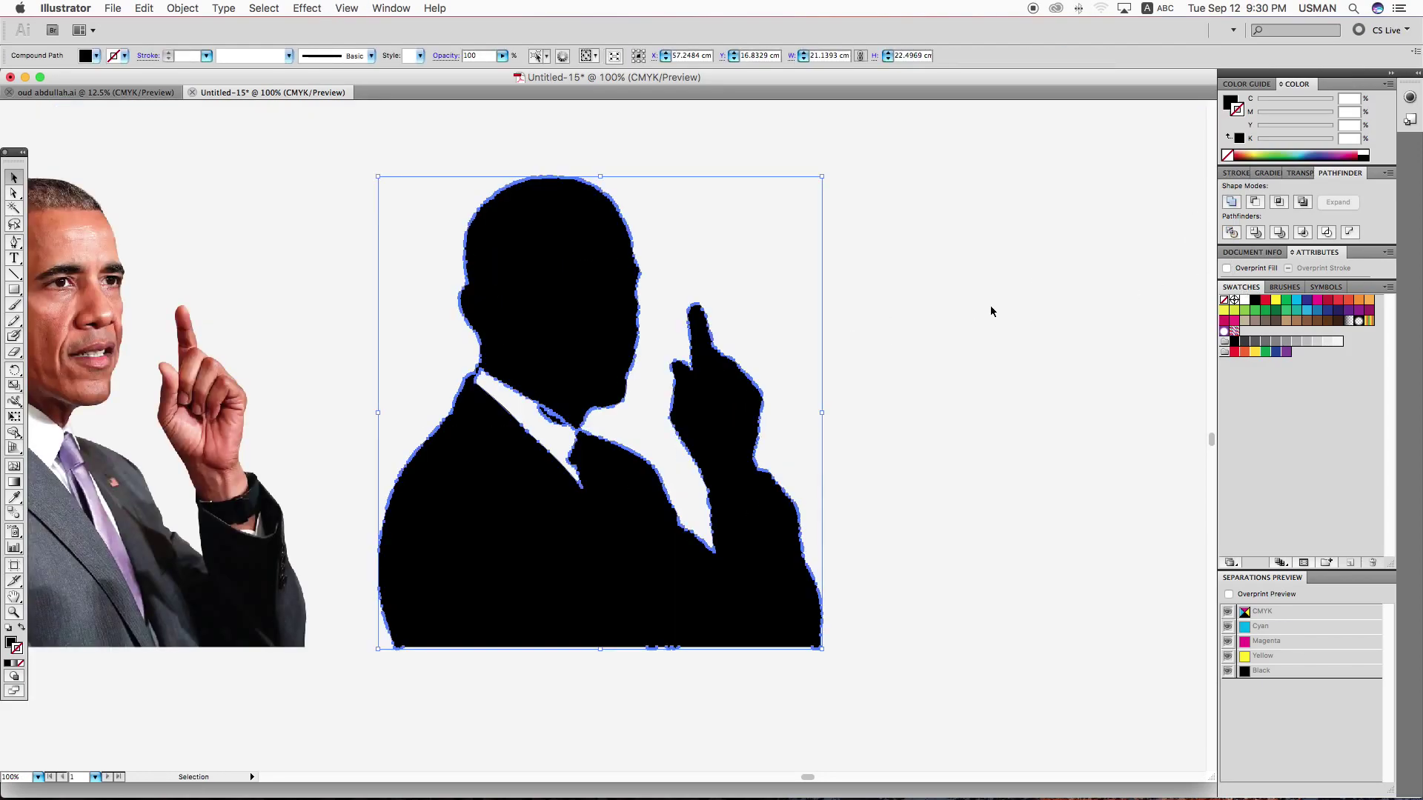
right_click(823, 352)
left_click(860, 436)
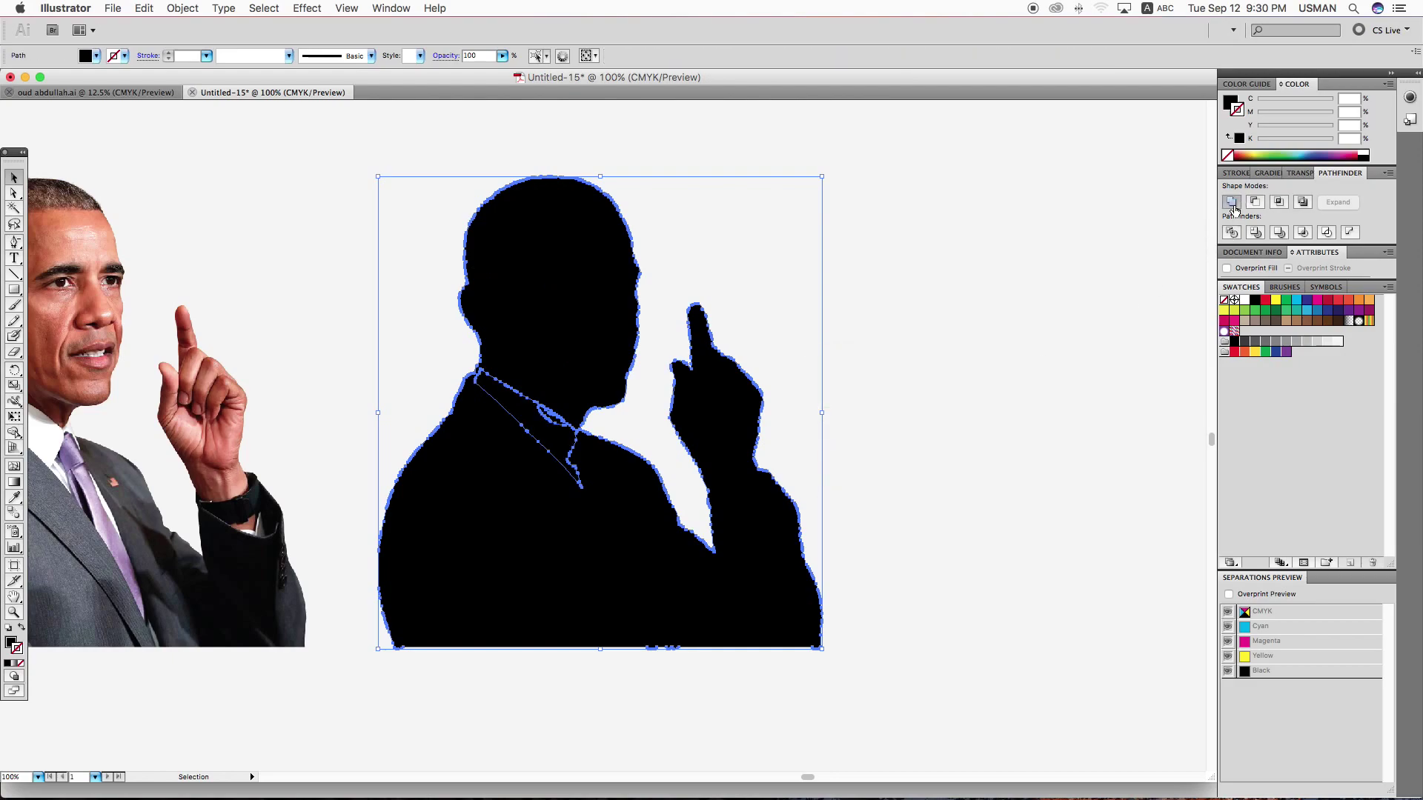
left_click(968, 374)
Remove the stray fragments near the hand, keeping the outer silhouette shape.
scroll(938, 487, "left", 2)
left_click(882, 537)
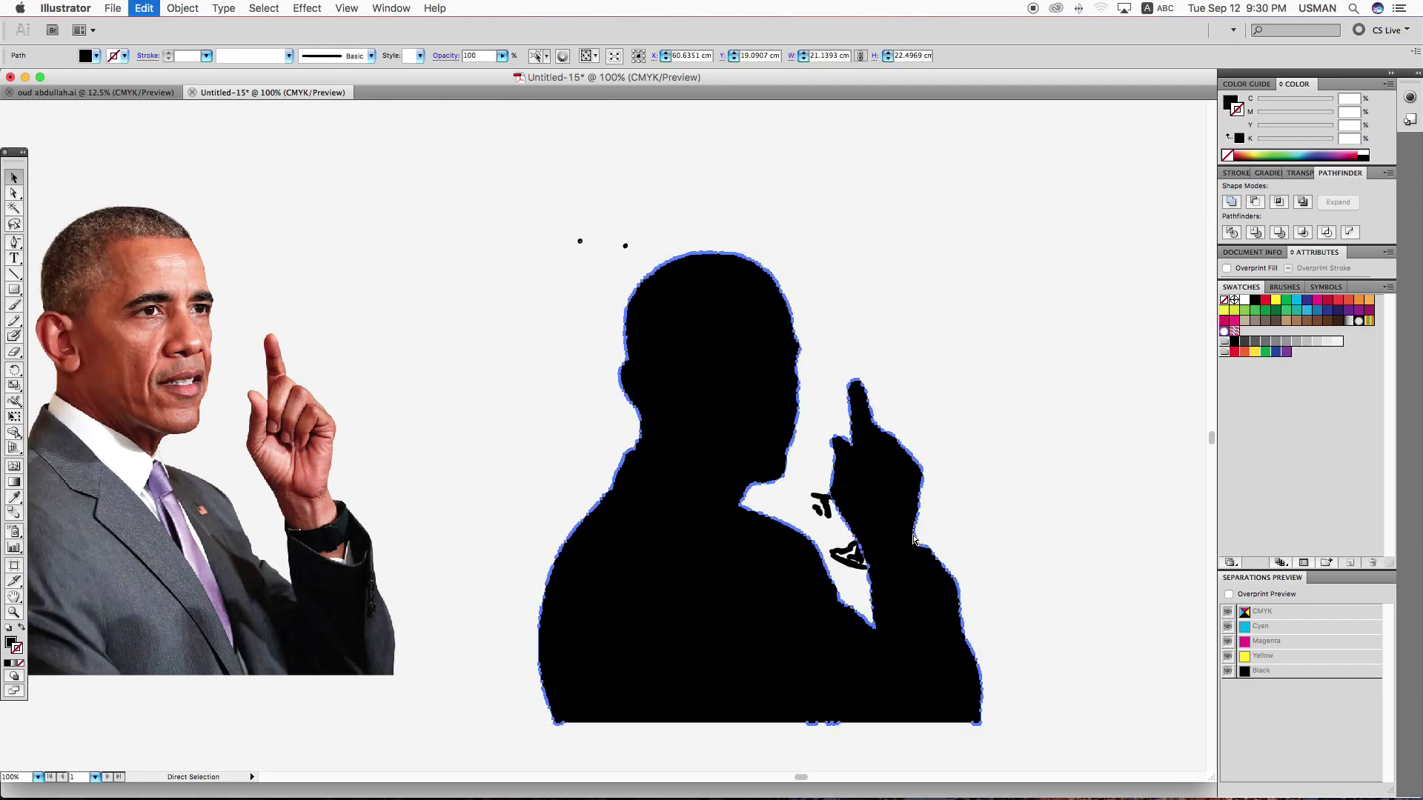
key("a")
key("v")
left_click_drag(492, 143, 926, 615)
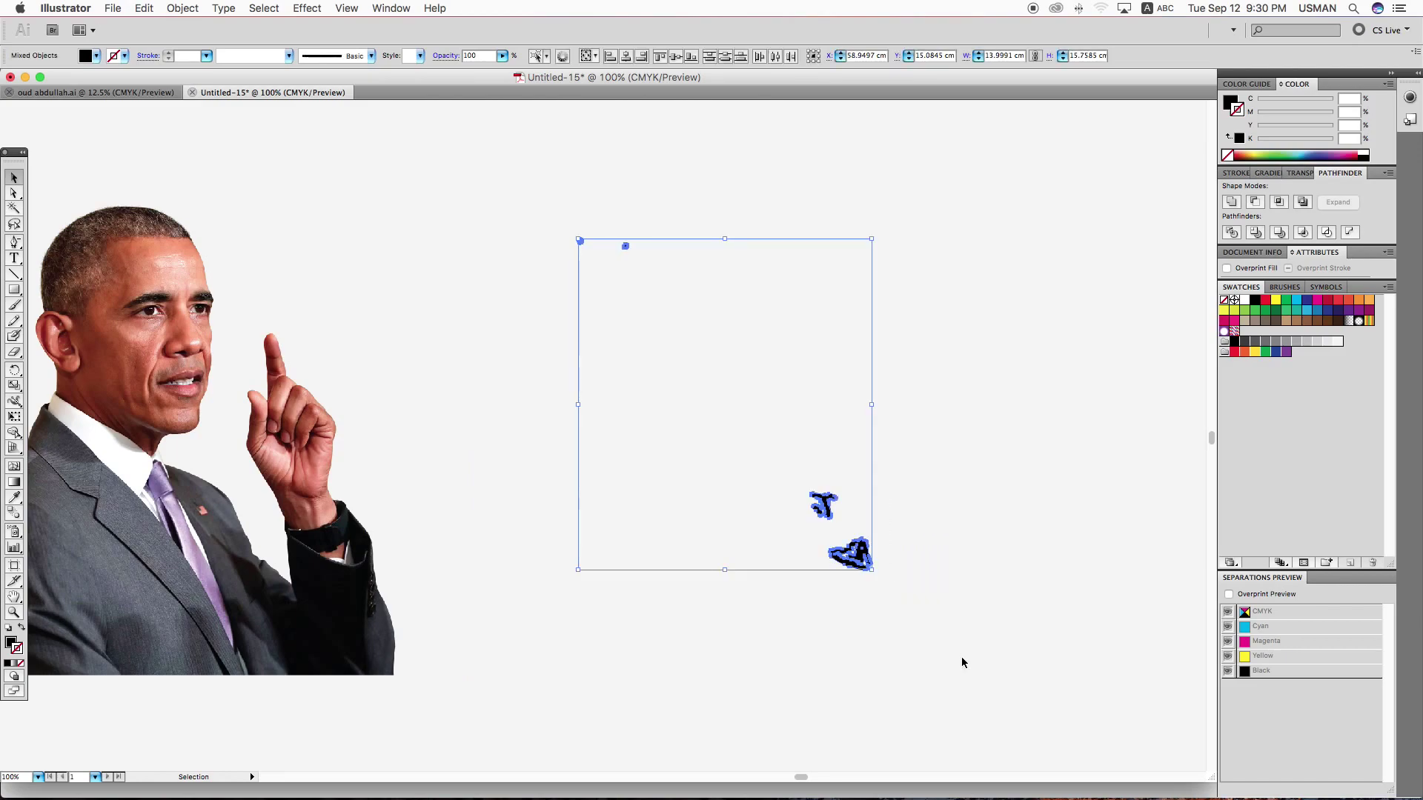
left_click(575, 549)
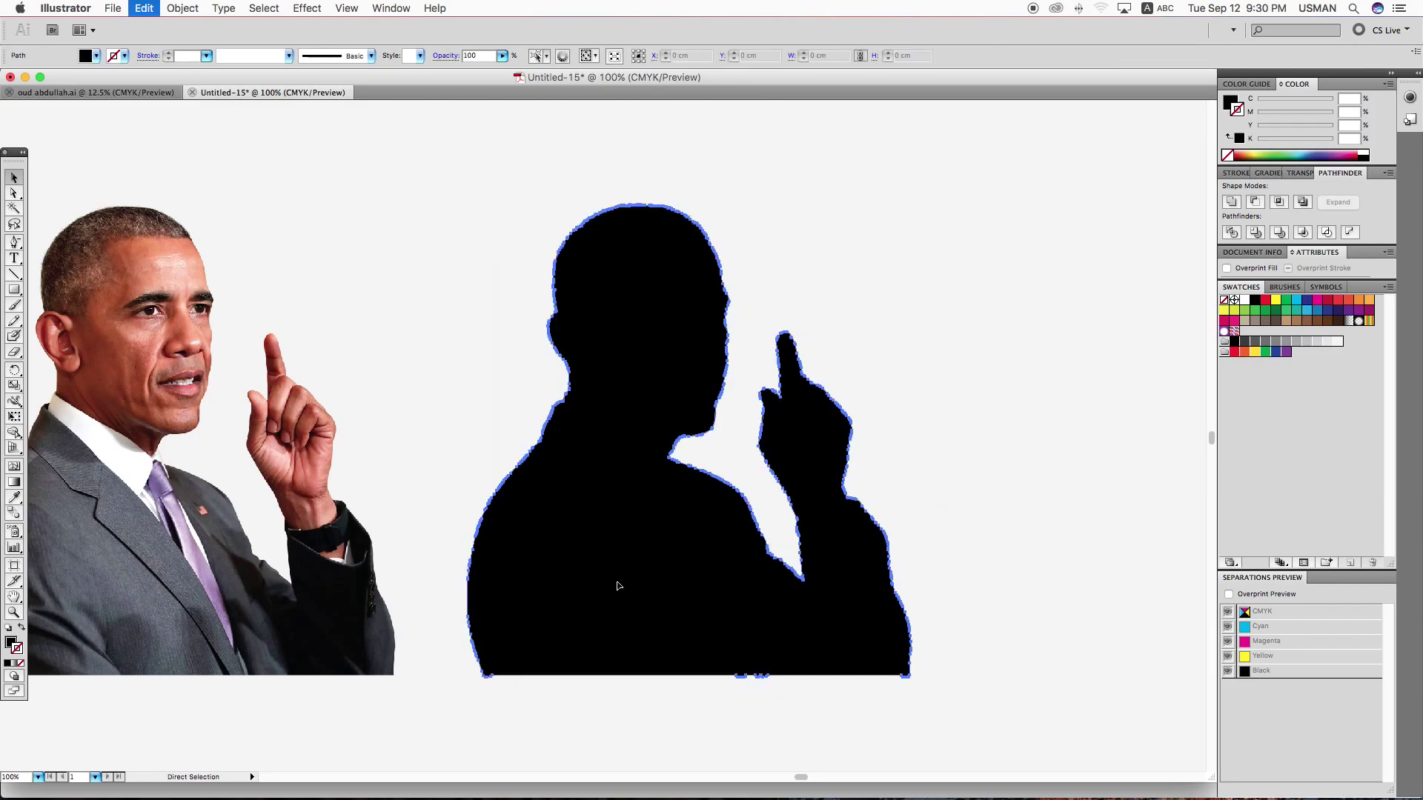
Eyedropper a colour into the silhouette fill and send it behind the line art.
key("i")
left_click(156, 402)
left_click(155, 319)
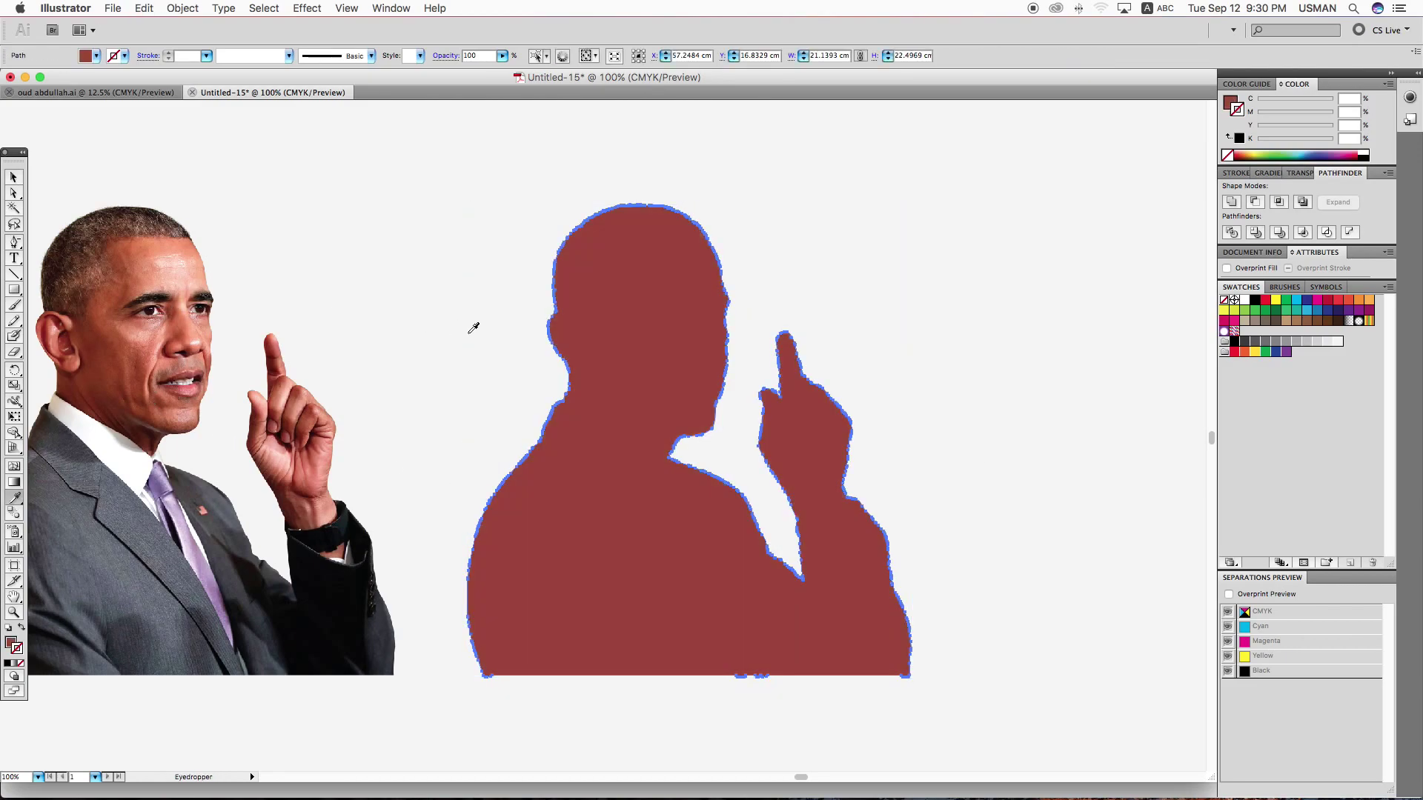
key("v")
key("ctrl+shift+bracketleft")
scroll(771, 324, "left", 5)
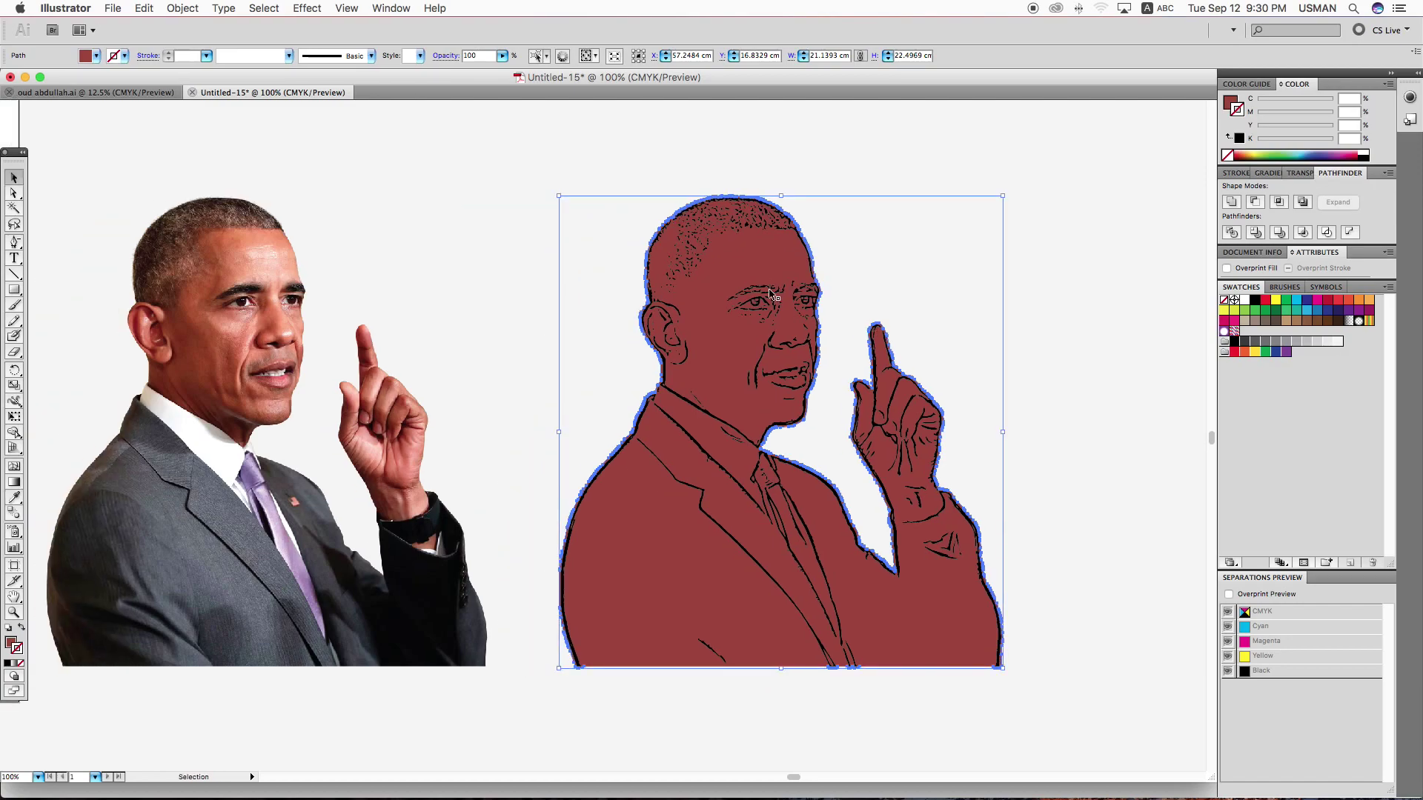
Resample the silhouette fill from the photo's forehead skin tone, then zoom to the face.
key("ctrl+shift+a")
key("i")
left_click(261, 240)
key("v")
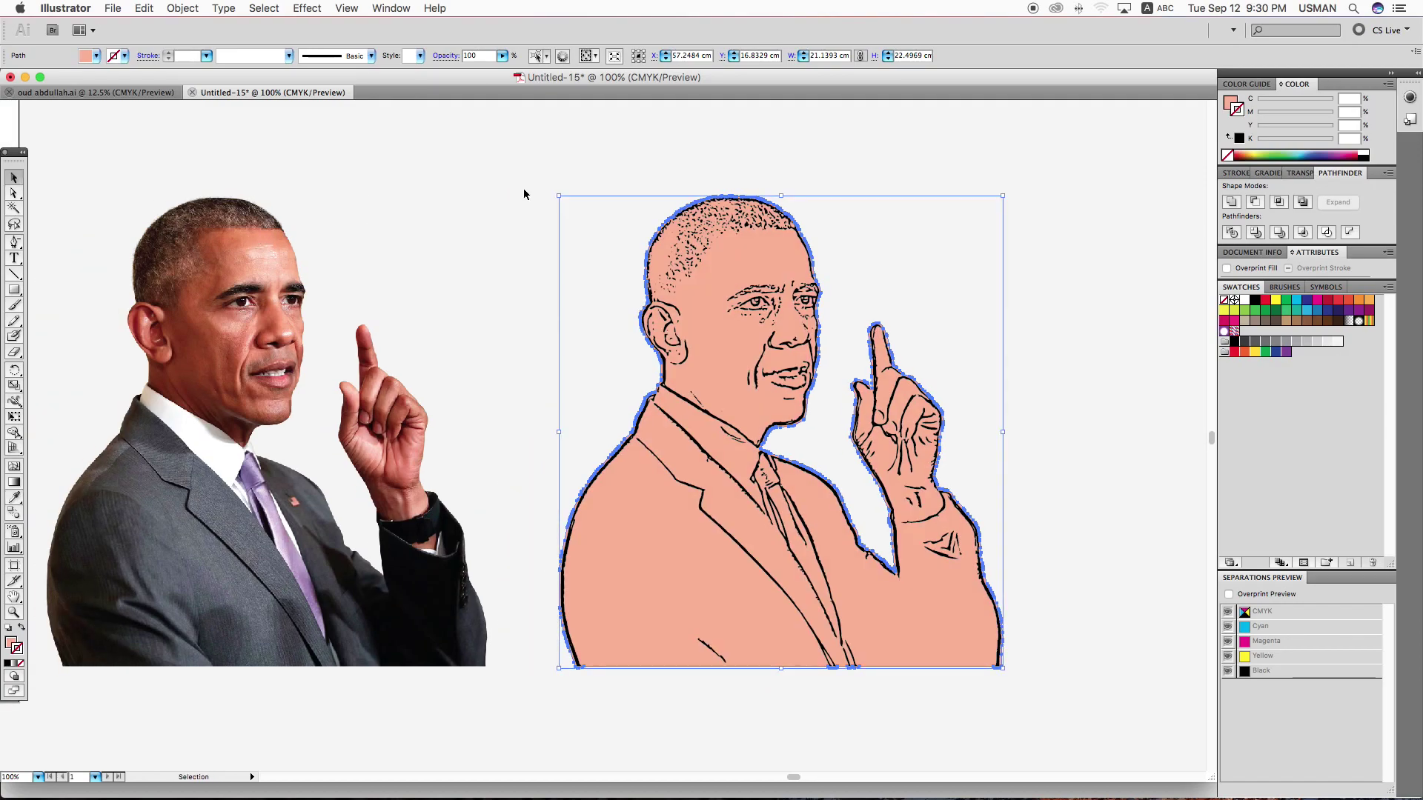
key("ctrl+shift+a")
key("z")
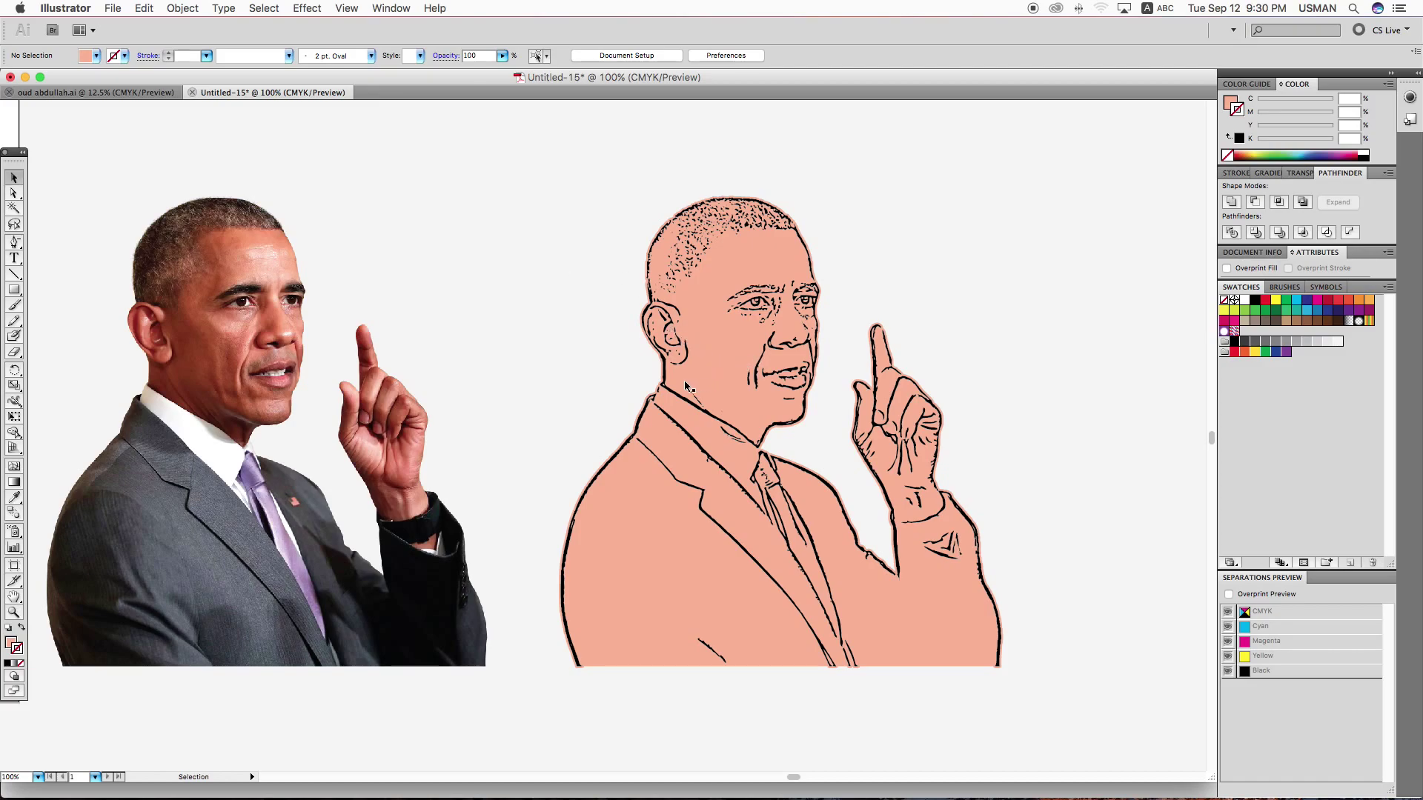
left_click_drag(620, 224, 916, 409)
Set the Paintbrush colours to a white fill with no stroke.
key("v")
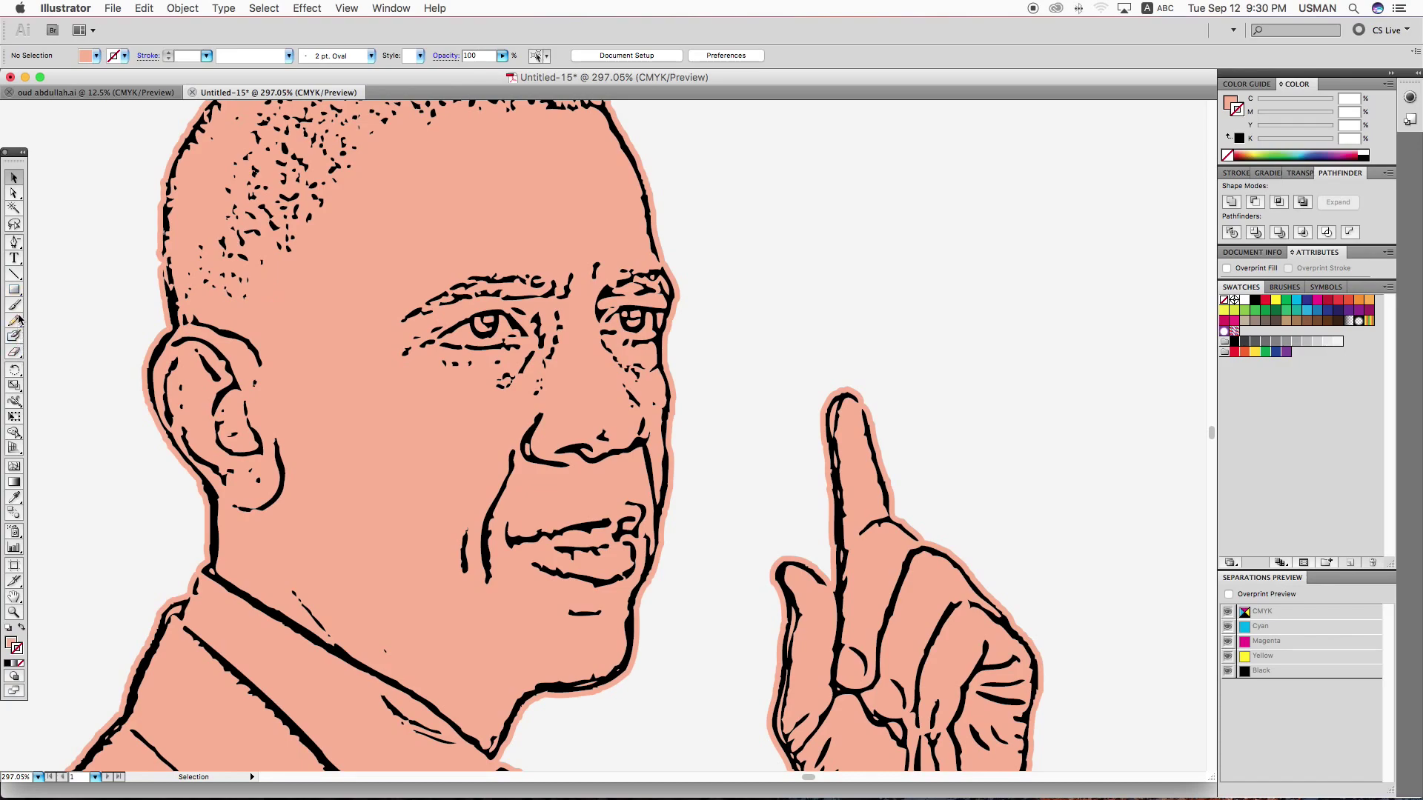
left_click(14, 305)
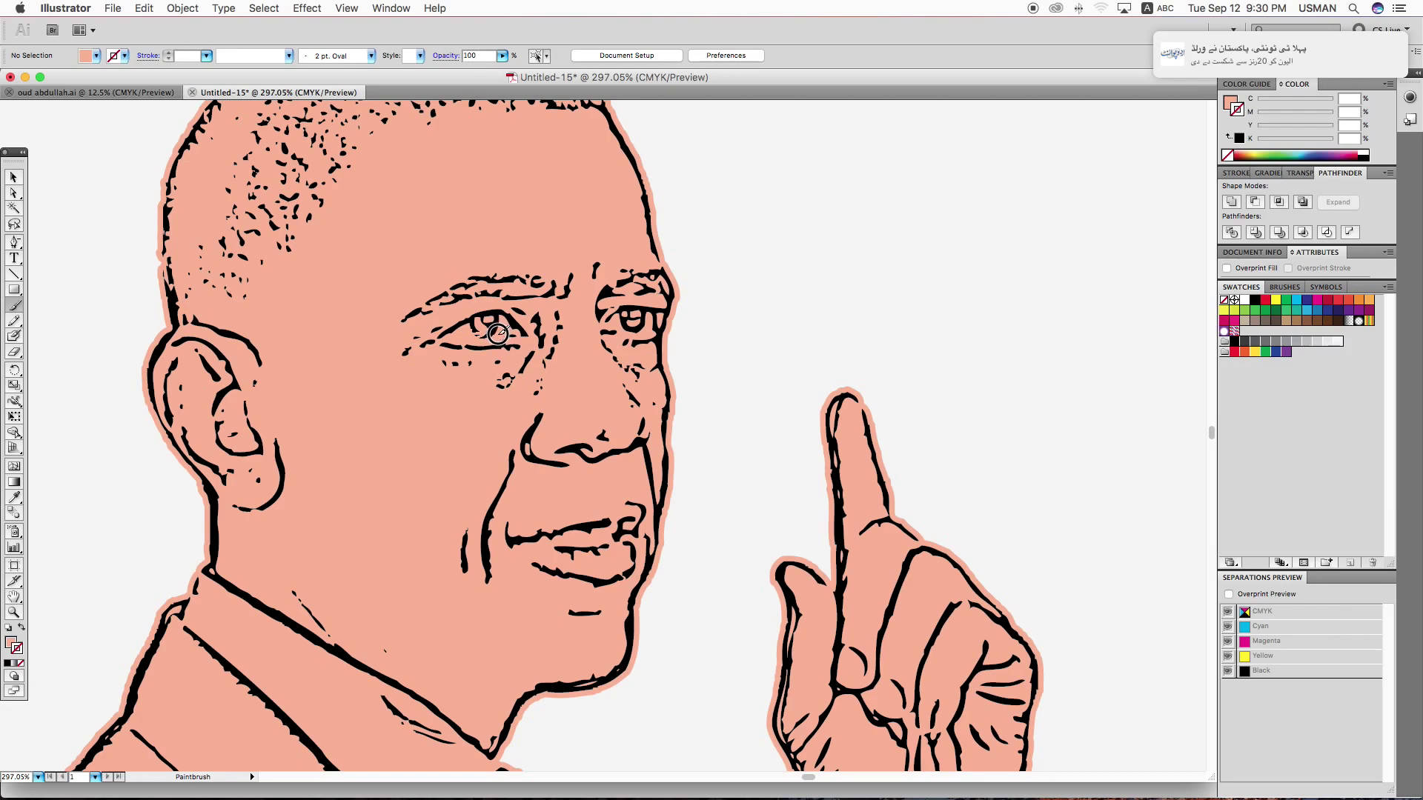
key("shift+x")
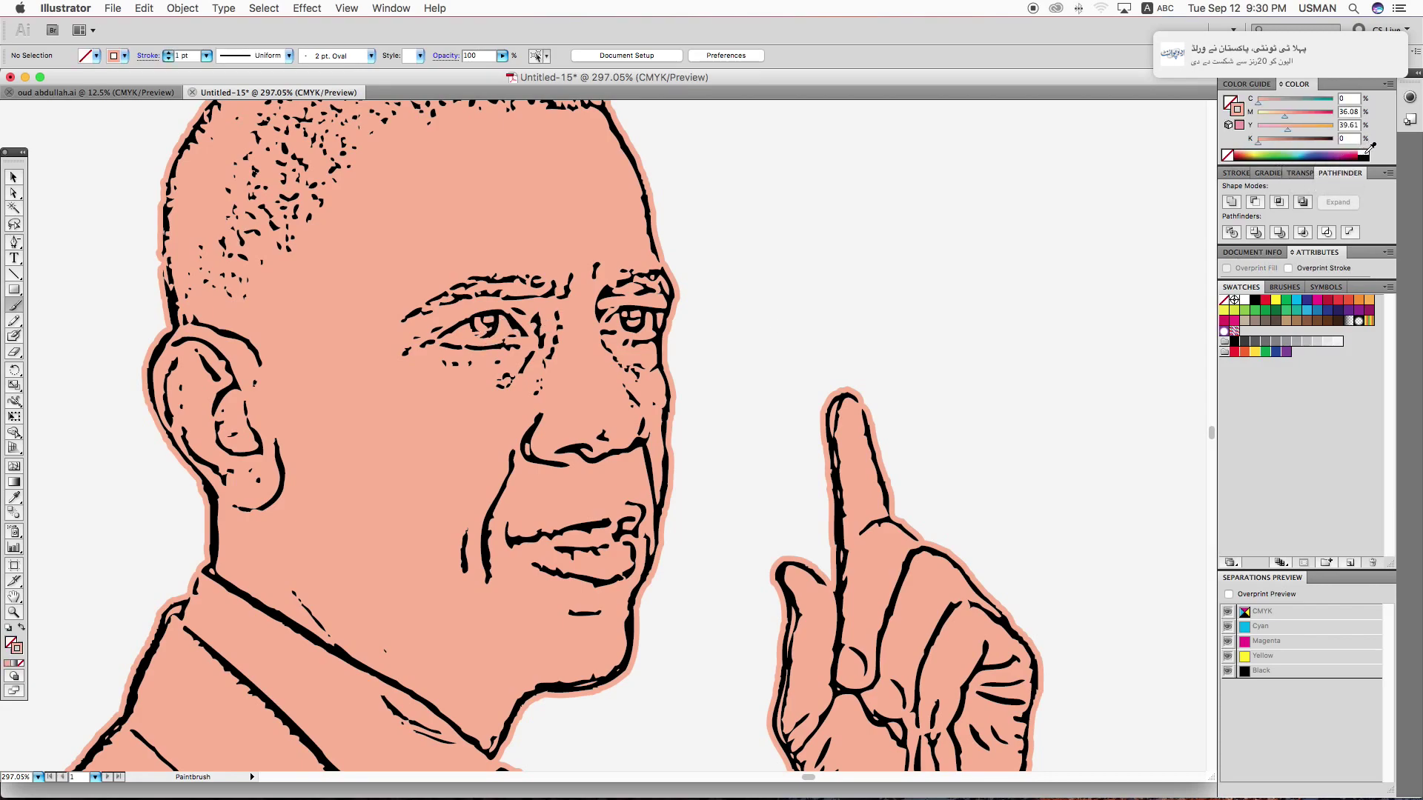
left_click(1362, 154)
key("v")
left_click(502, 340)
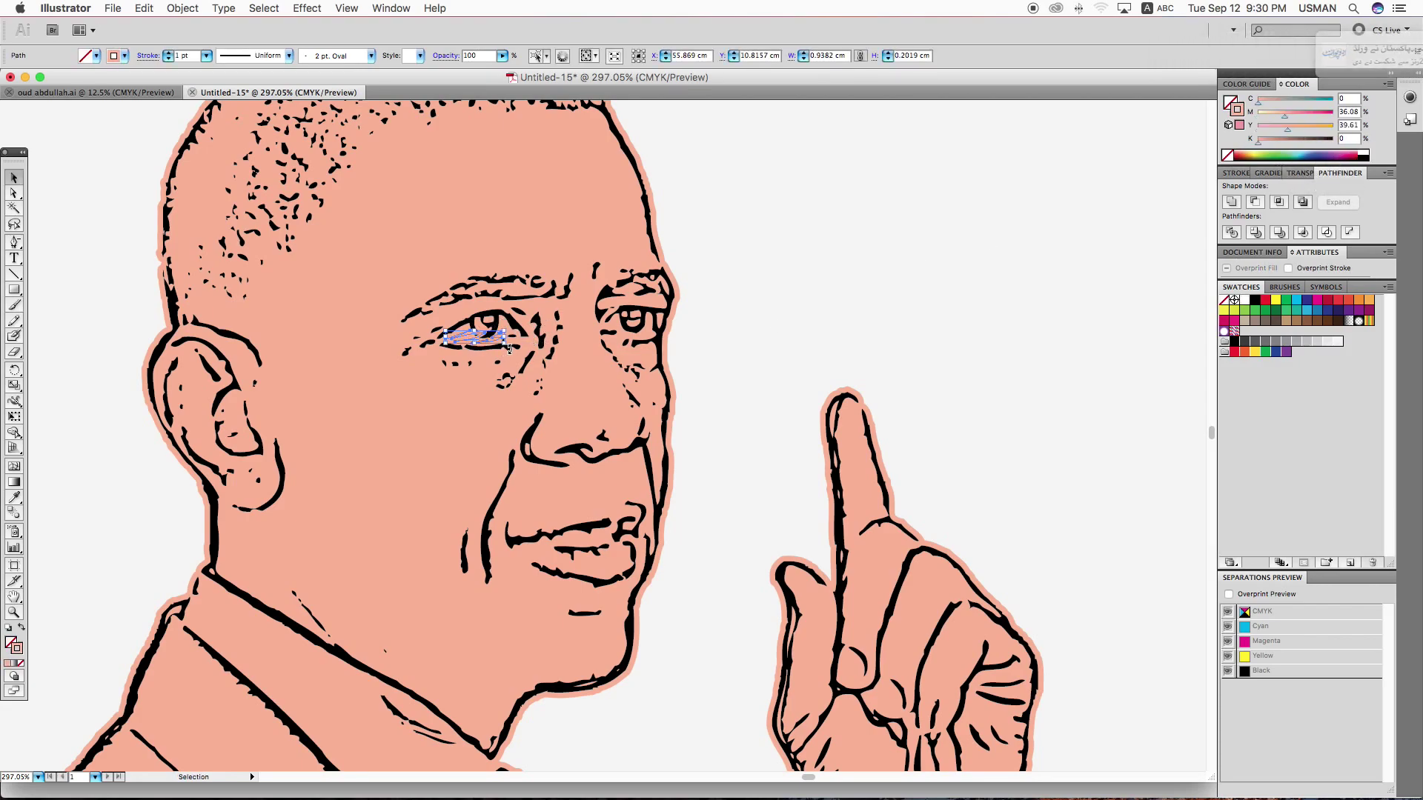
key("ctrl+shift+a")
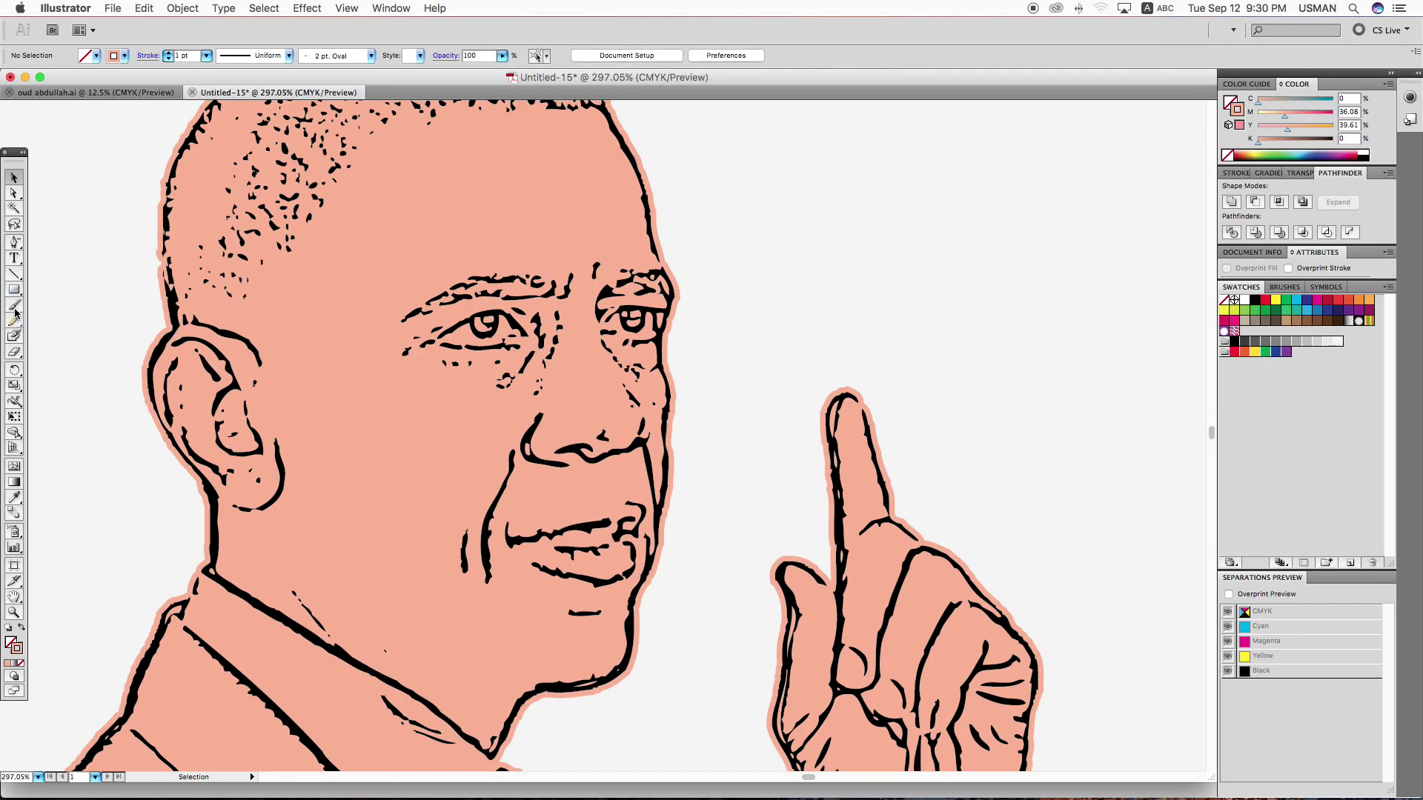
left_click(15, 306)
key("shift+x")
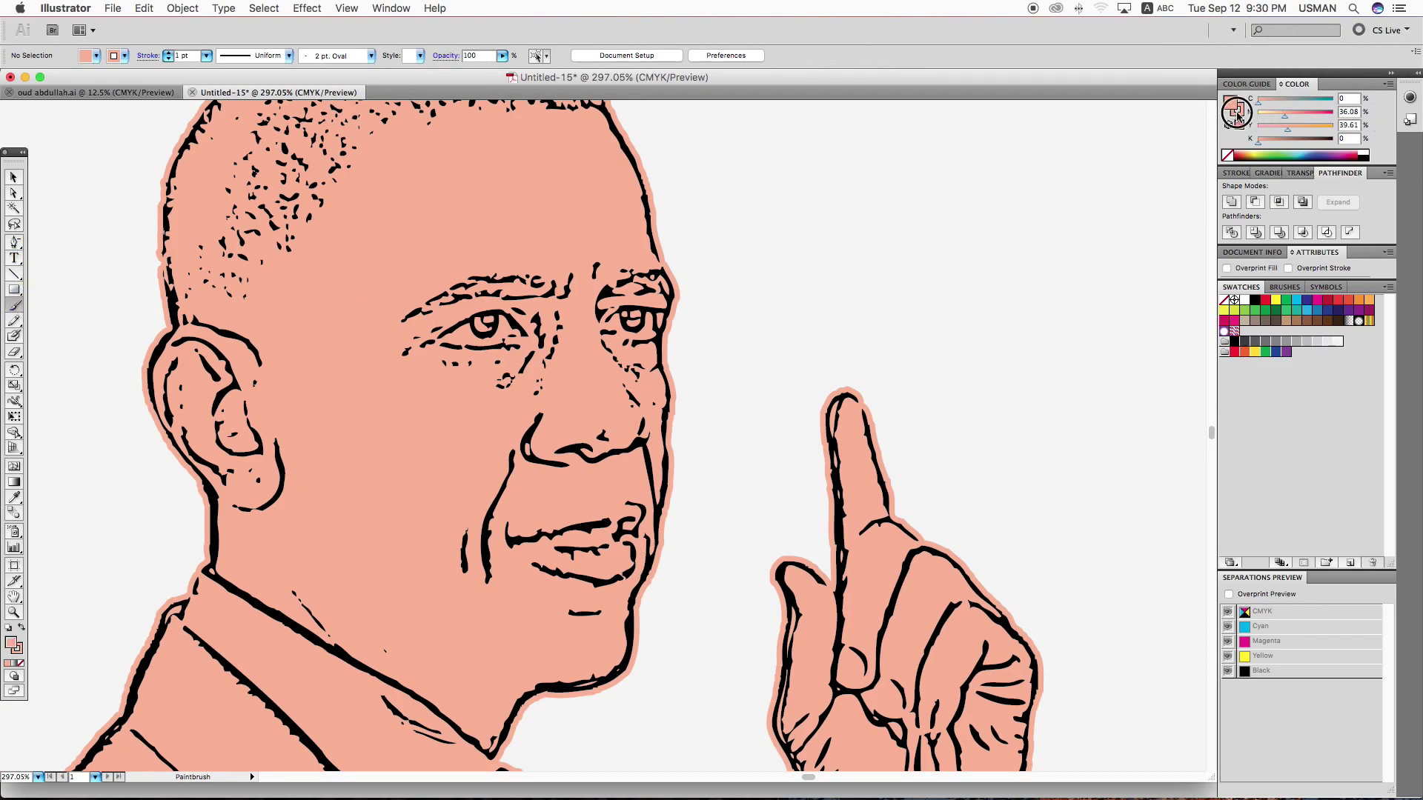
left_click(1368, 150)
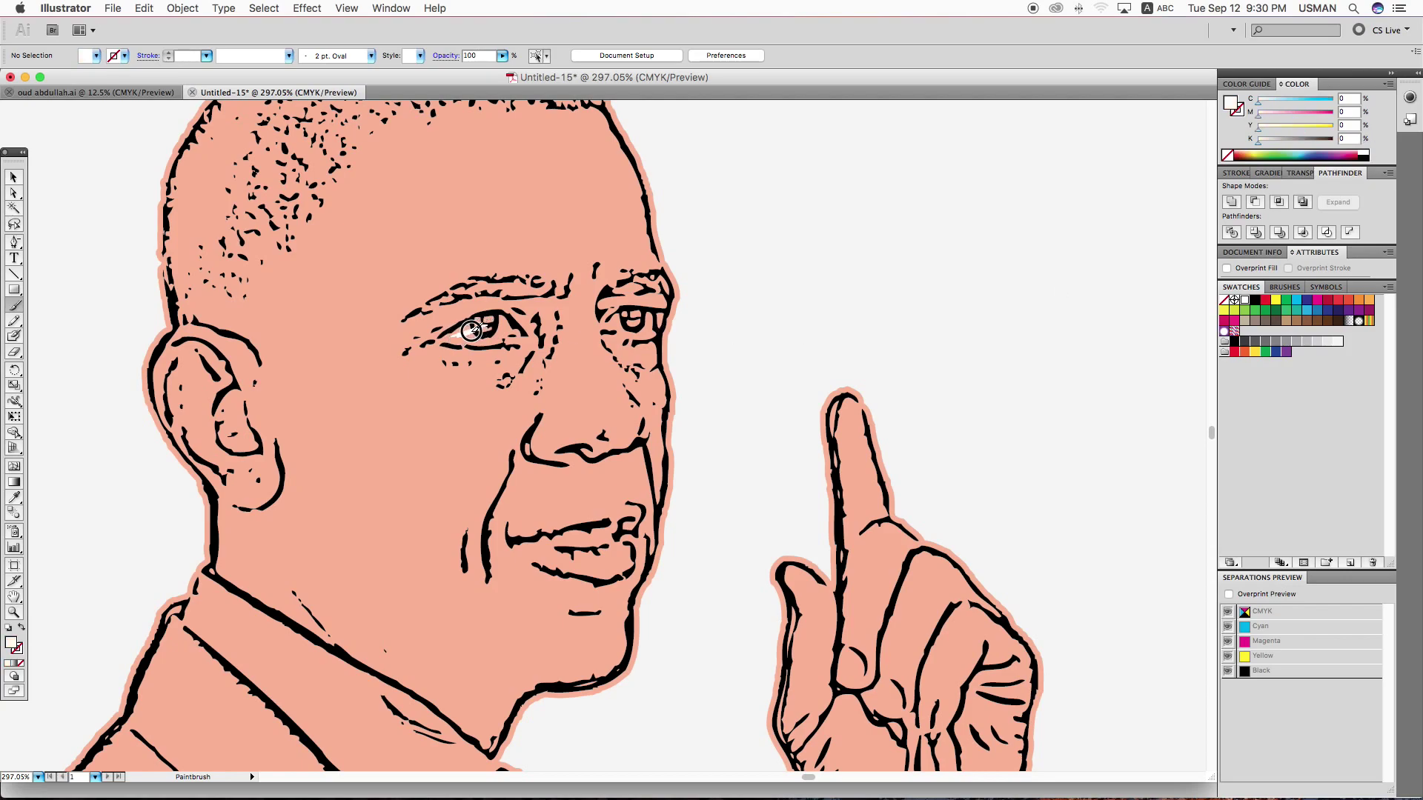
Paint white highlights over both eyes with the 15 pt. Round brush.
left_click_drag(472, 330, 481, 326)
left_click(369, 56)
left_click(351, 77)
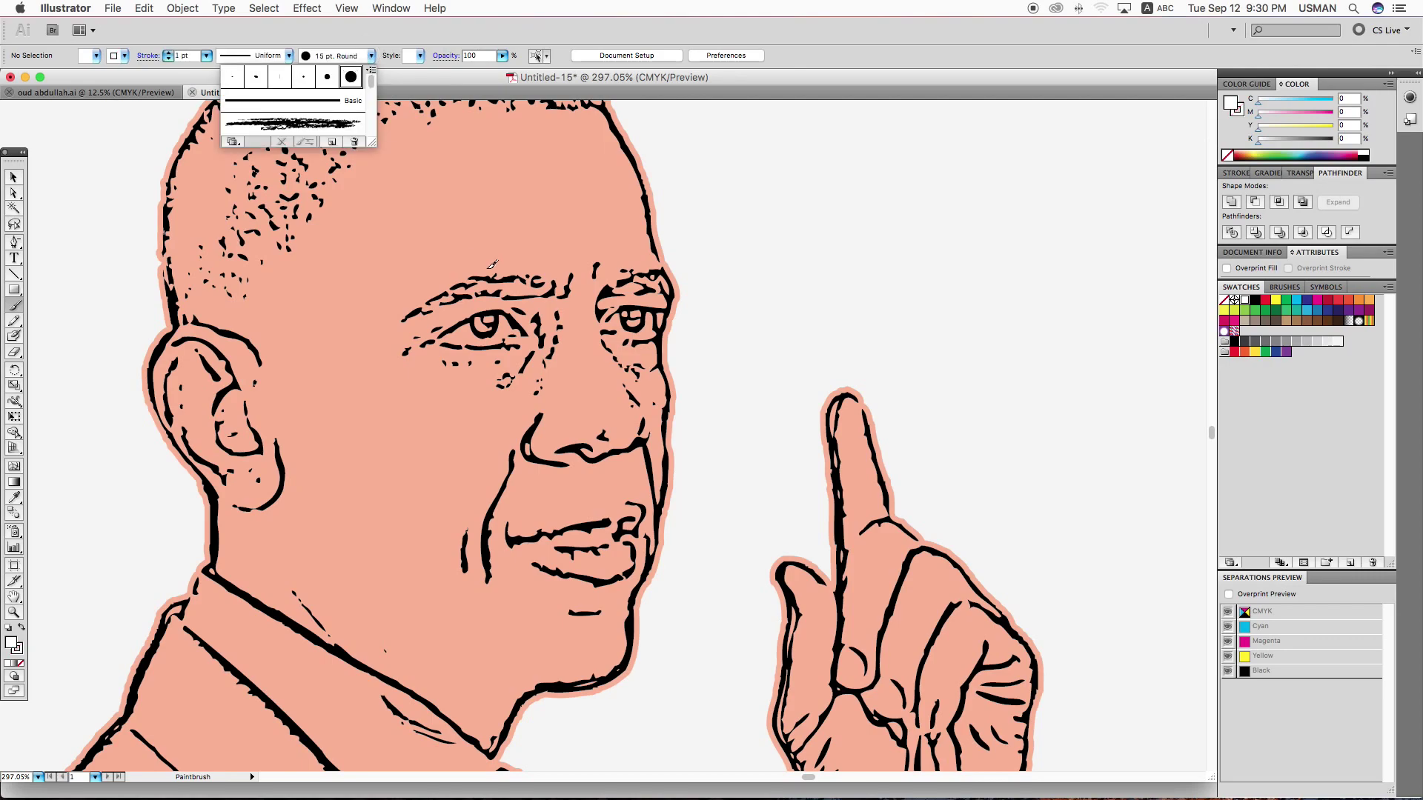
left_click(468, 334)
mouse_move(469, 333)
left_mouse_down()
mouse_move(503, 331)
mouse_move(456, 334)
left_mouse_up()
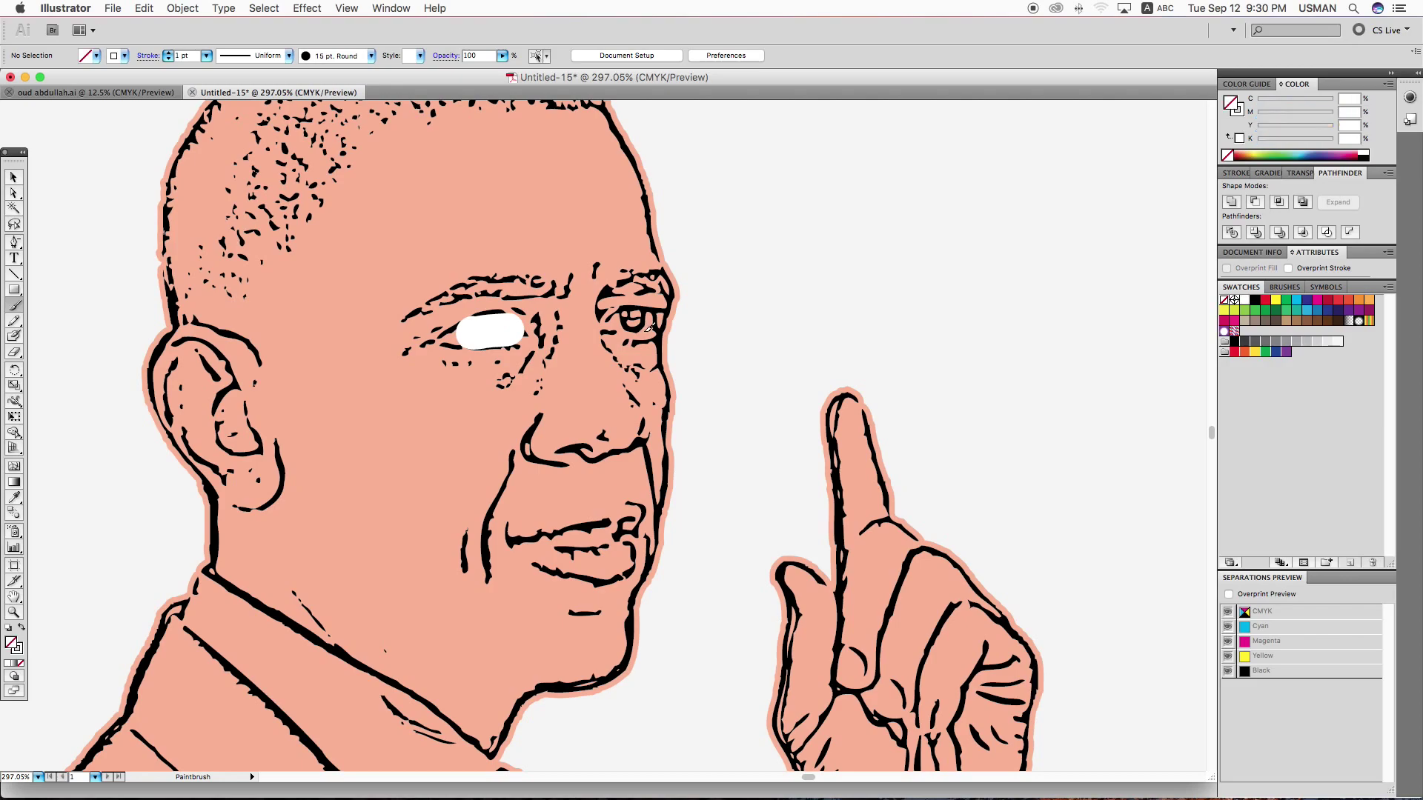
left_click_drag(624, 321, 638, 321)
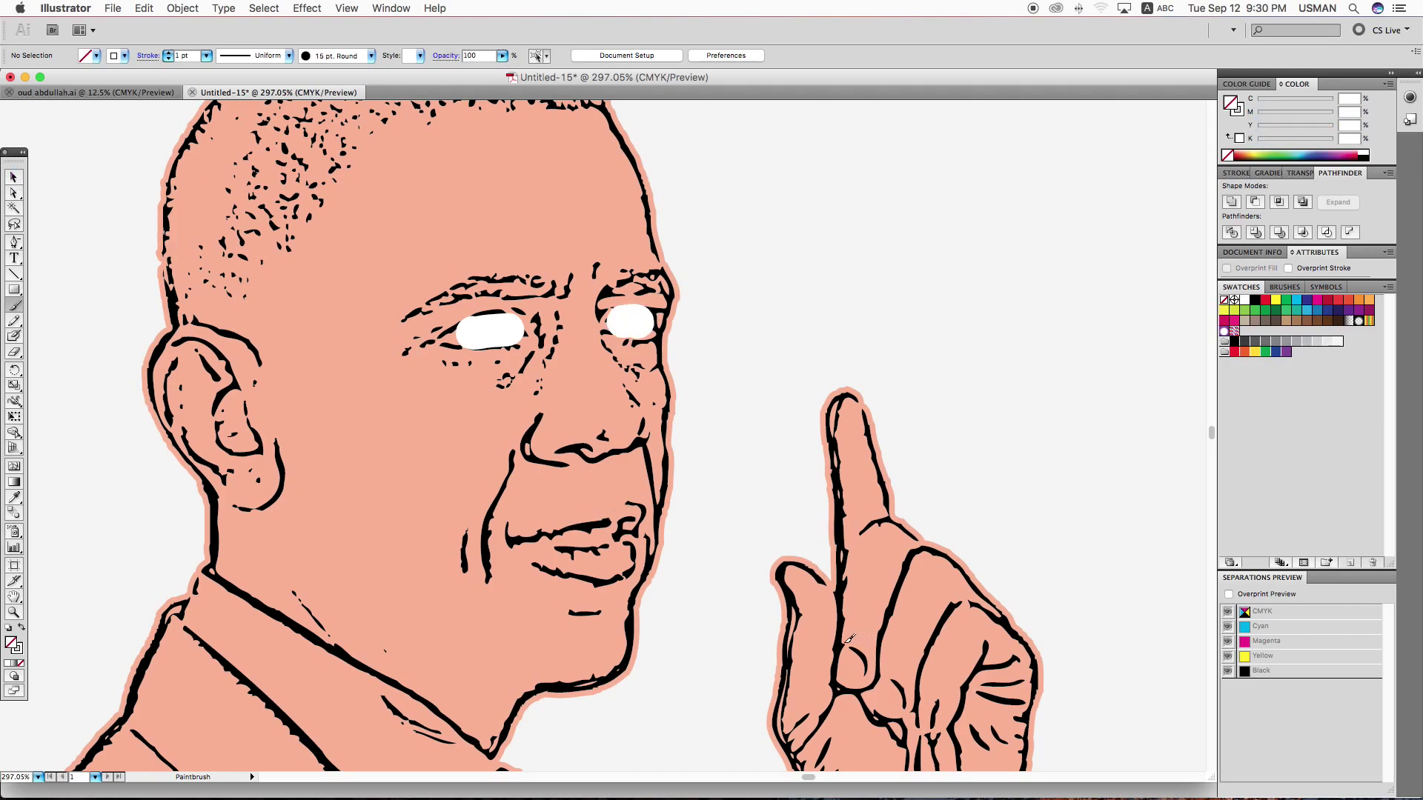
key("ctrl+minus")
key("ctrl+minus")
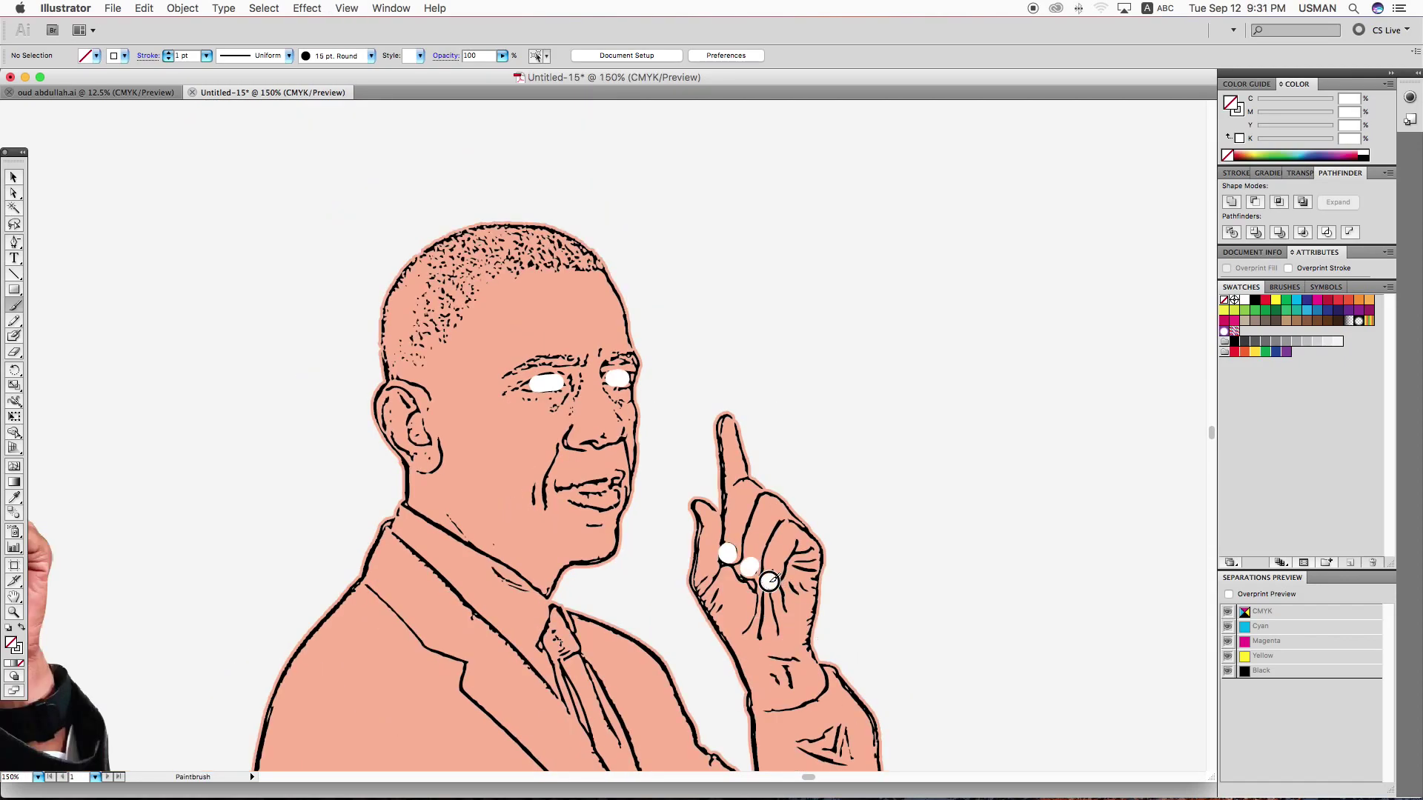
key("ctrl+minus")
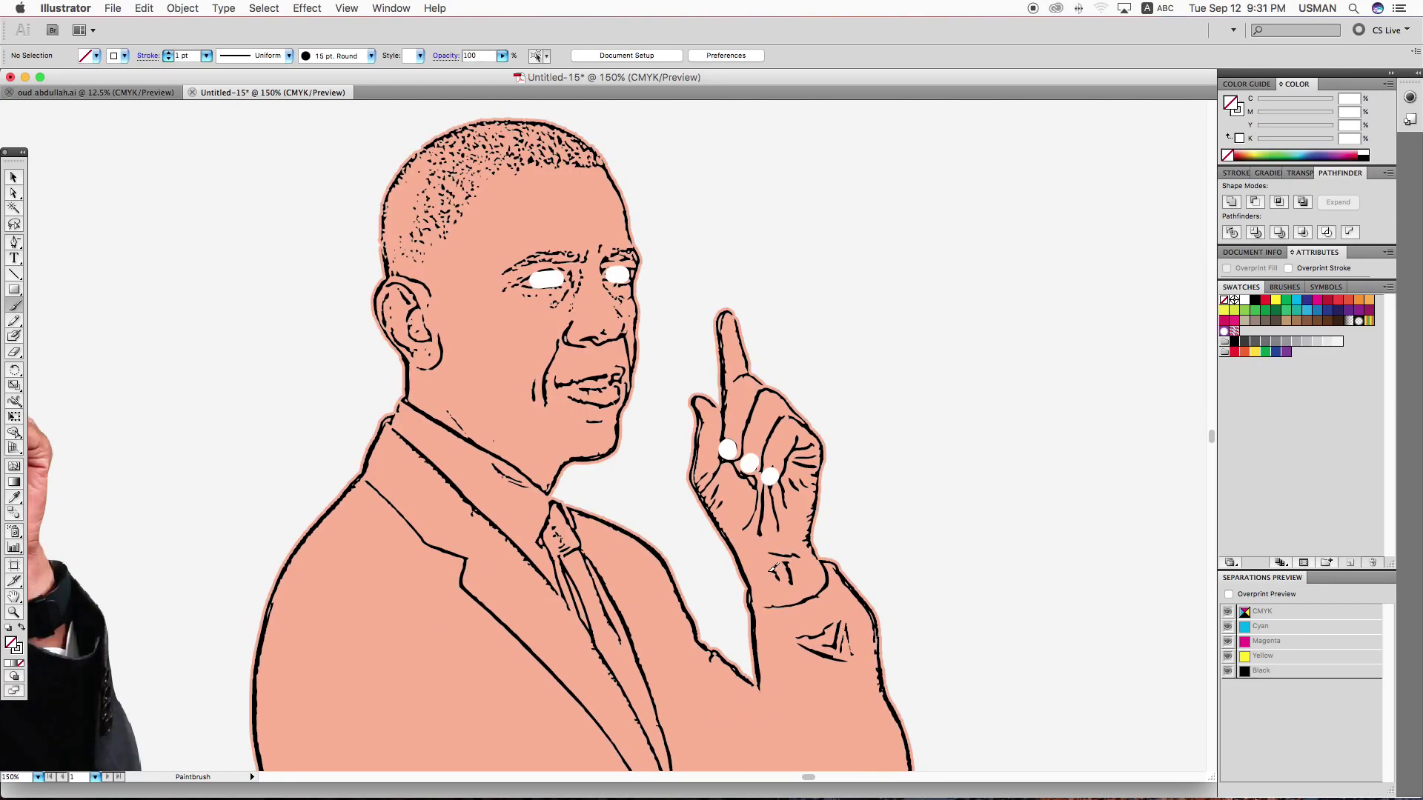
key("ctrl+minus")
Select the white eye and knuckle highlight strokes on the zoomed figure.
key("z")
left_click_drag(464, 309, 879, 674)
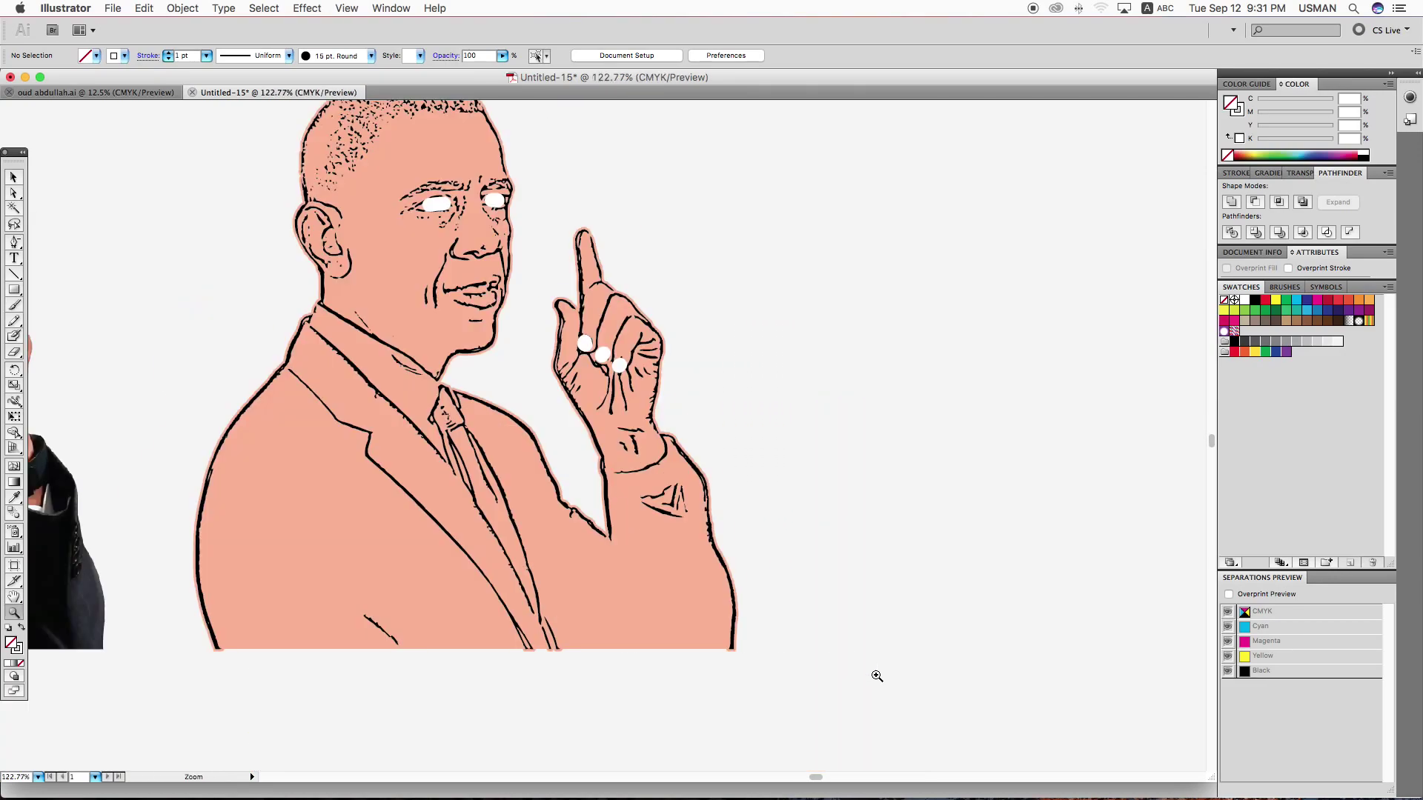
key("v")
scroll(550, 286, "up", 1)
left_click(459, 243)
key("Delete")
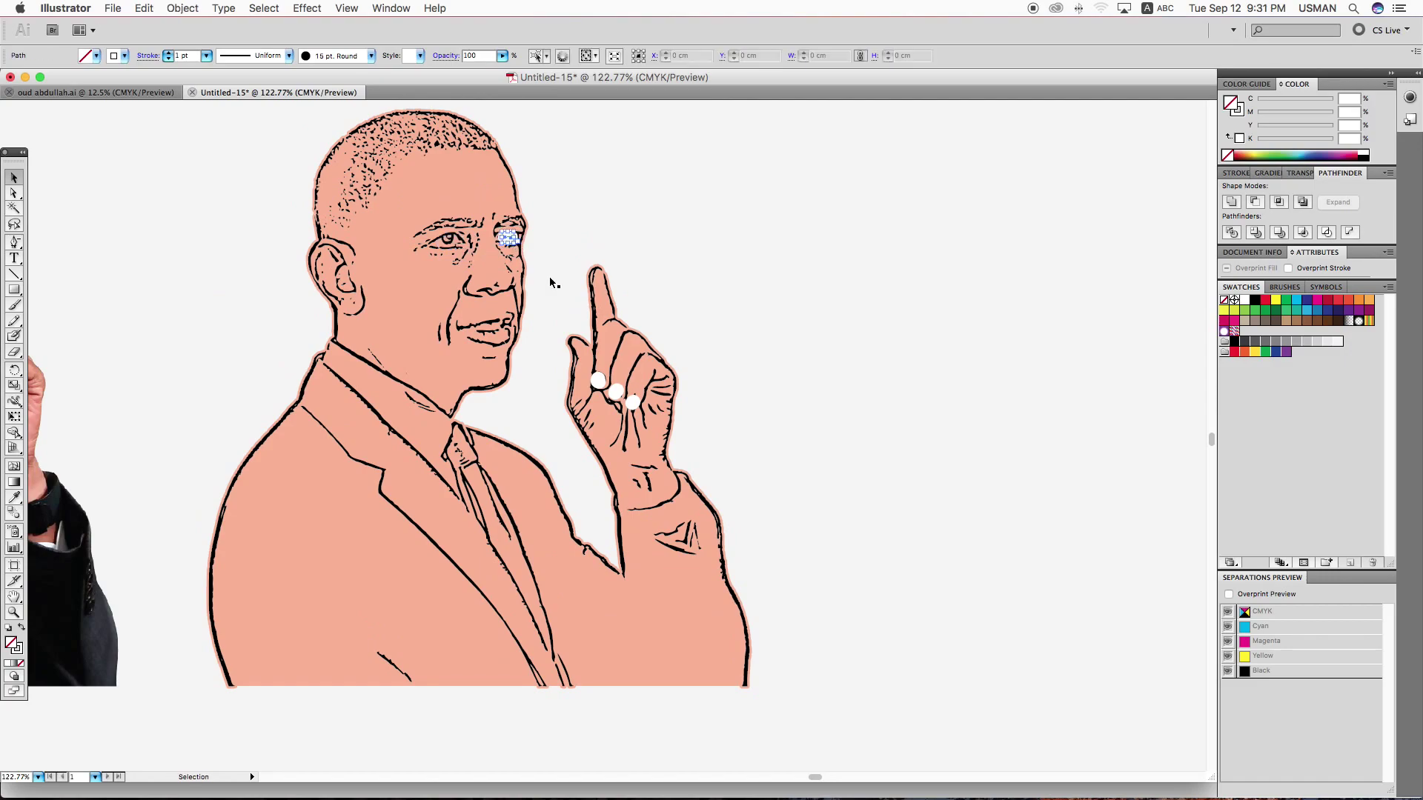
left_click(509, 237)
key("Delete")
left_click(598, 380)
key("Delete")
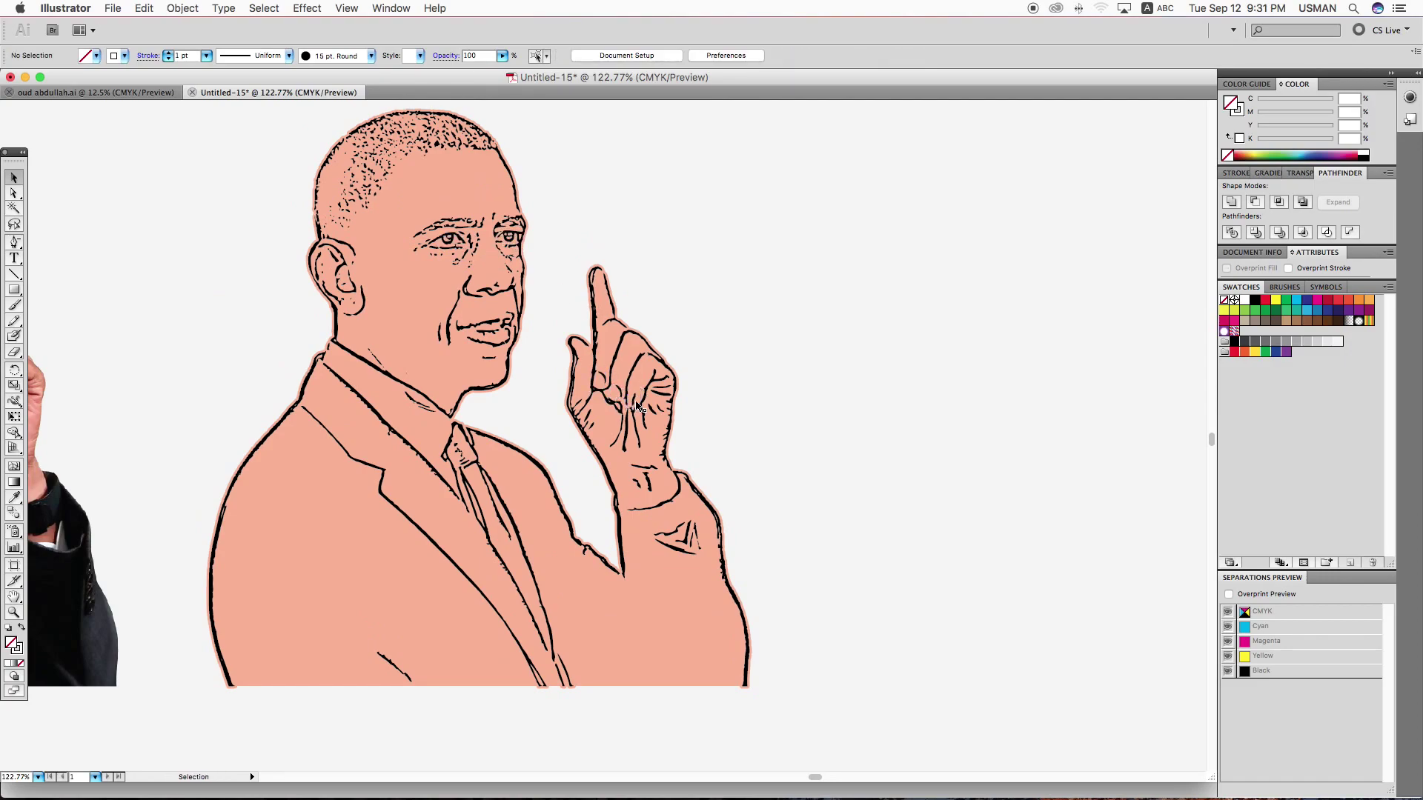
key("ctrl+z")
key("ctrl+z")
key("ctrl+z")
Expand the highlights' appearance and recolour them a pale pink with M at 10.
left_click(182, 7)
left_click(215, 170)
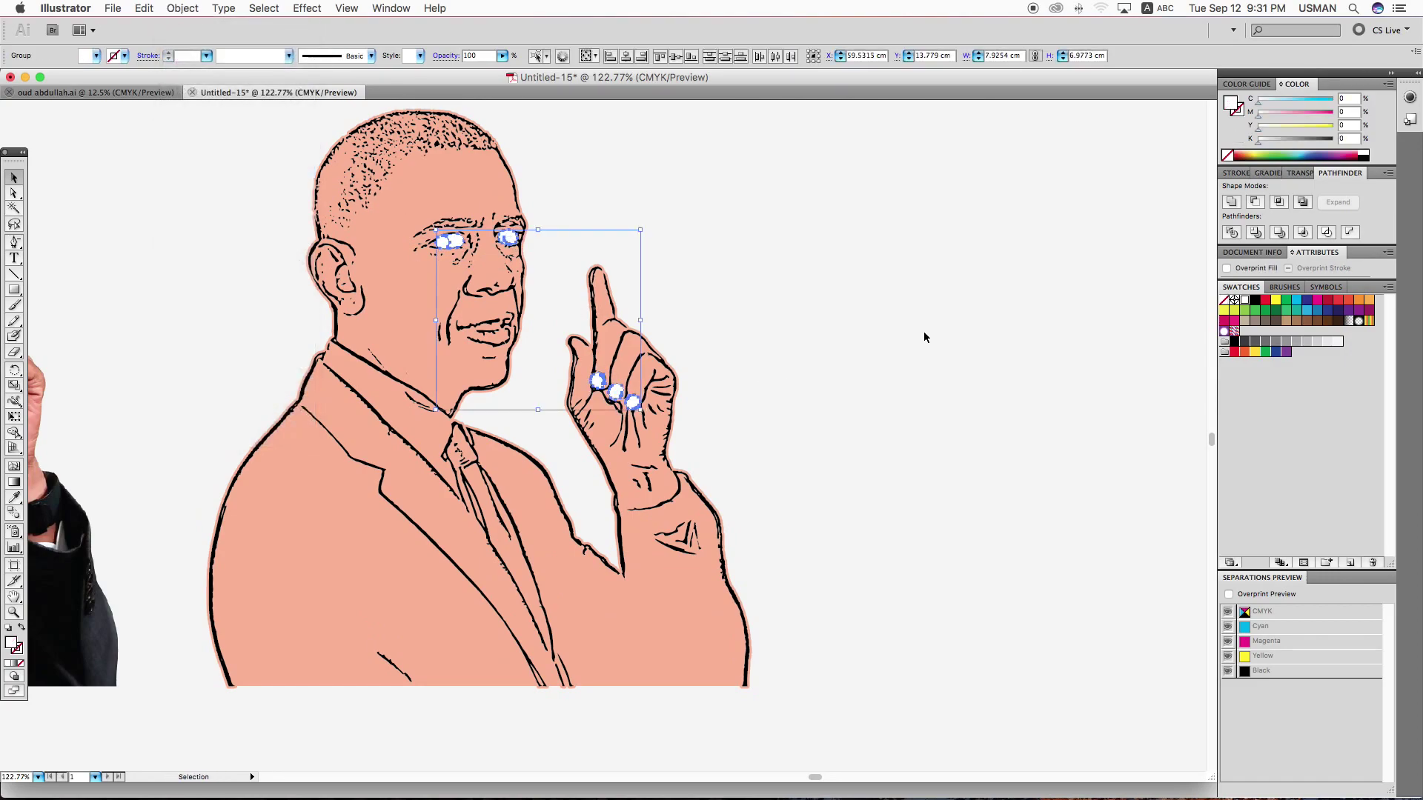
key("i")
left_click(444, 282)
key("v")
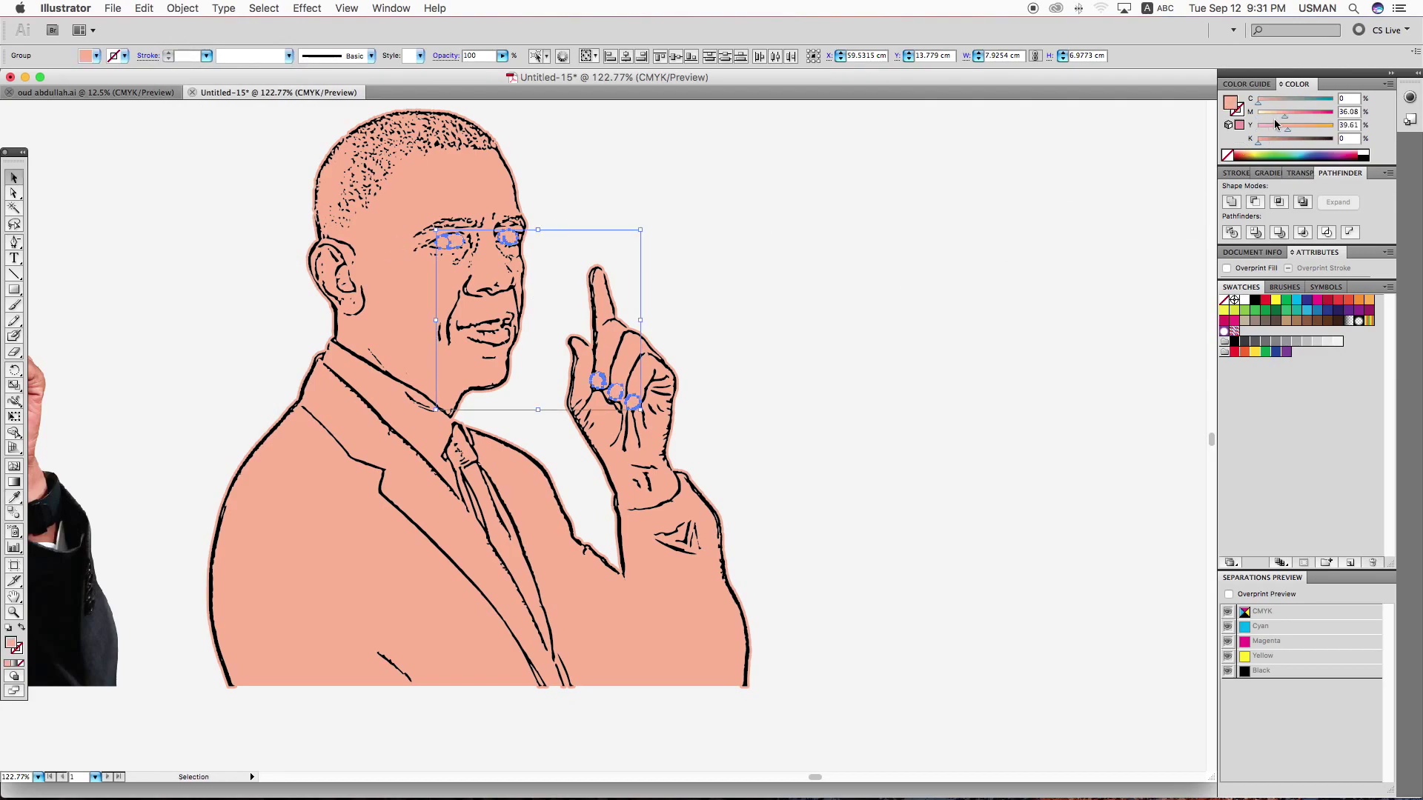
left_click_drag(1285, 116, 1270, 118)
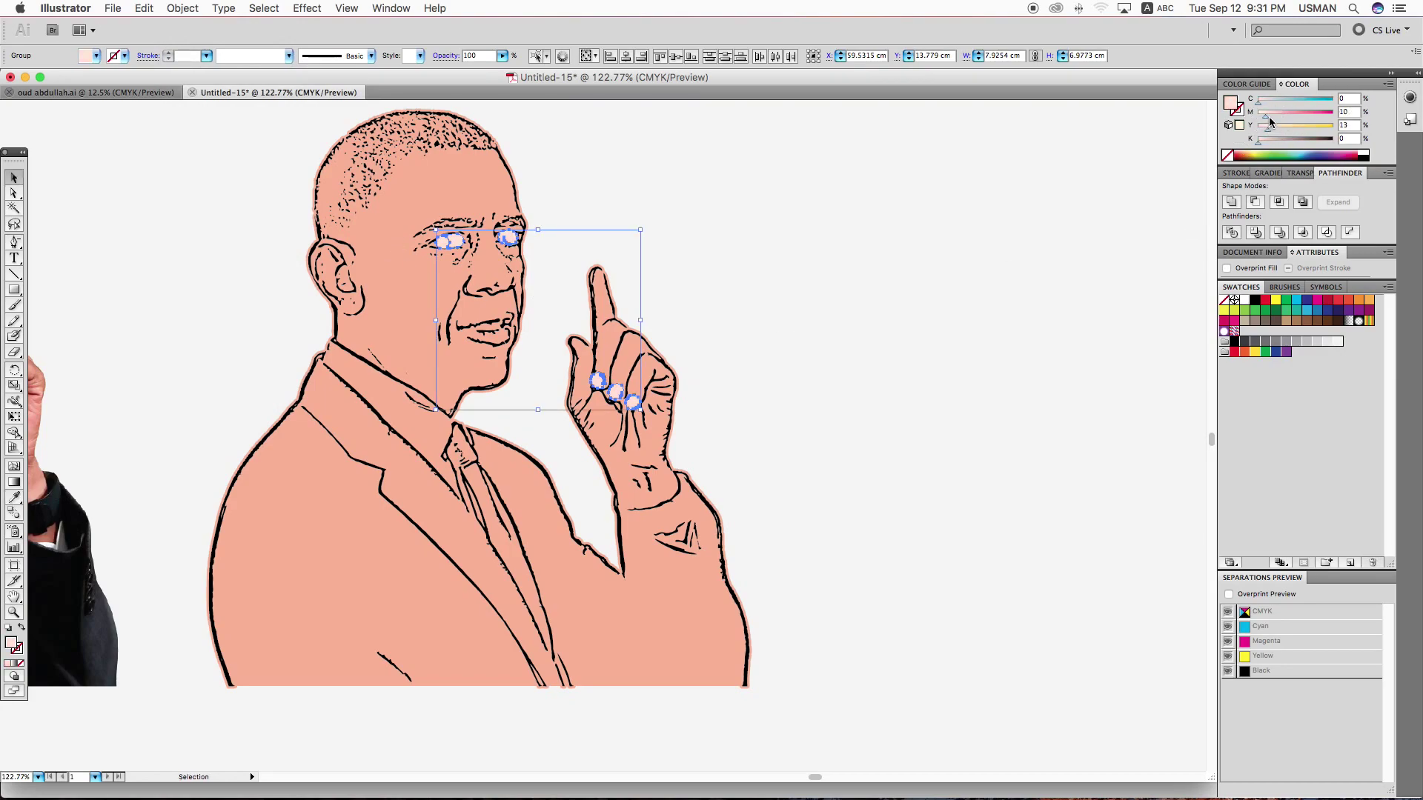
left_click(928, 273)
Select the skin-coloured body shape, then zoom in on the face and raised hand.
left_click(397, 286)
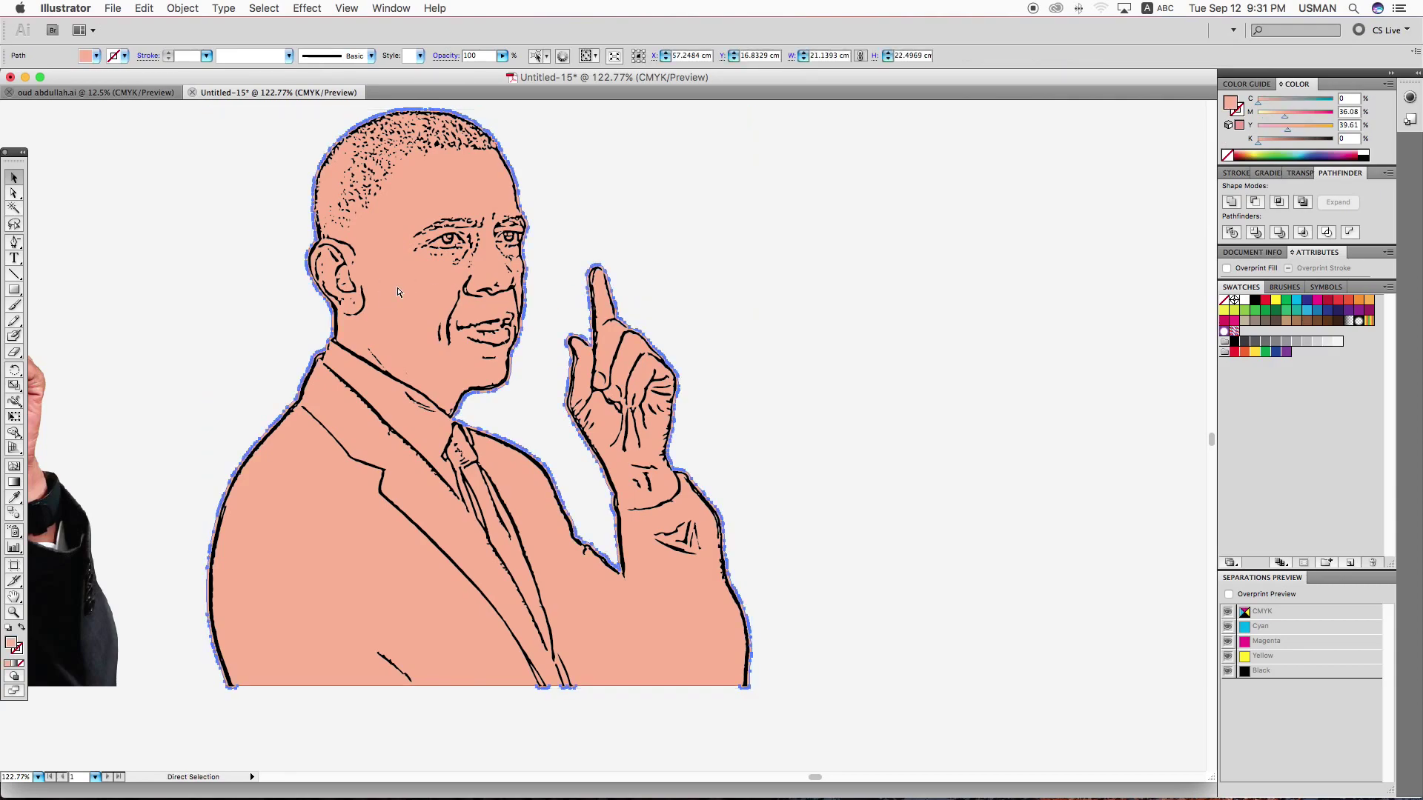
left_click(817, 311)
key("space")
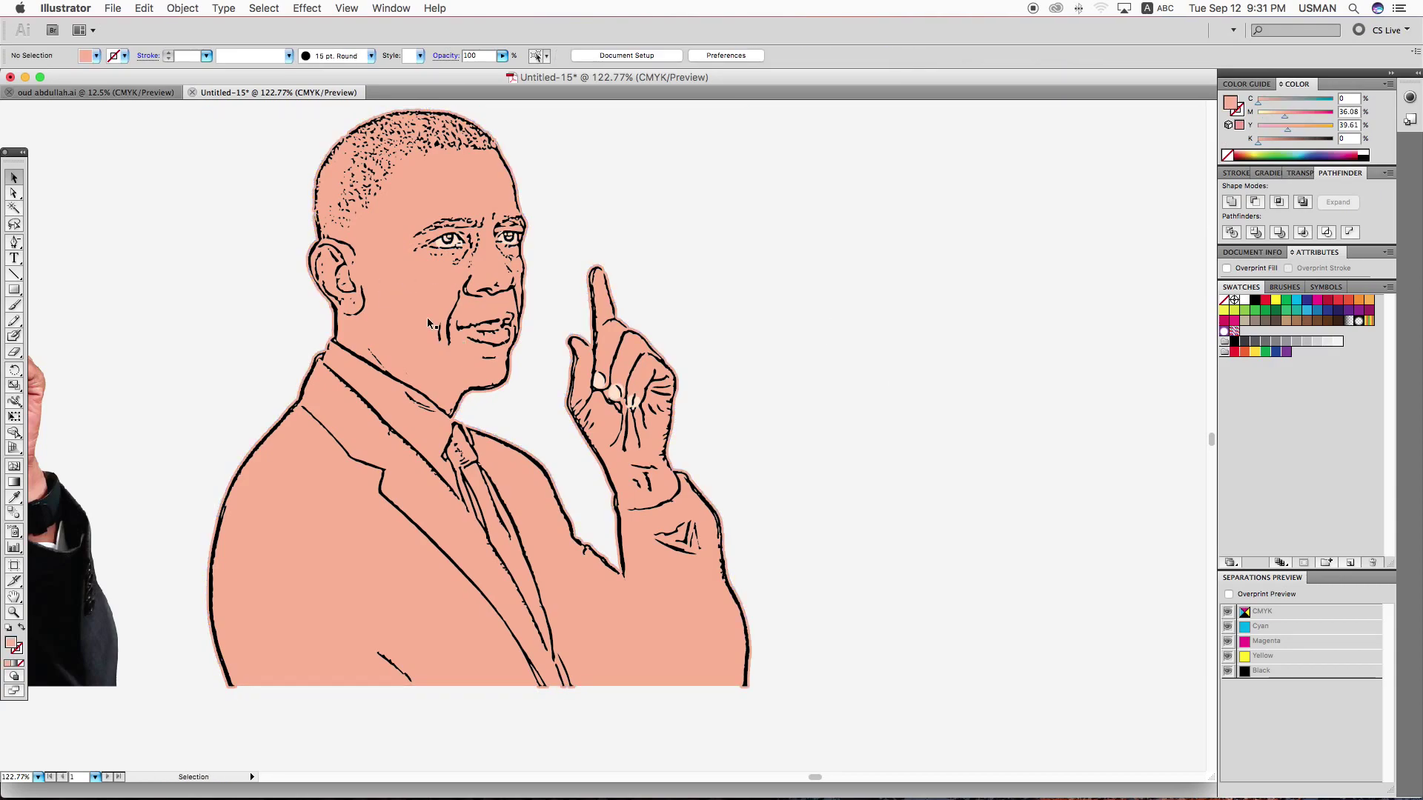
left_click_drag(229, 200, 915, 677)
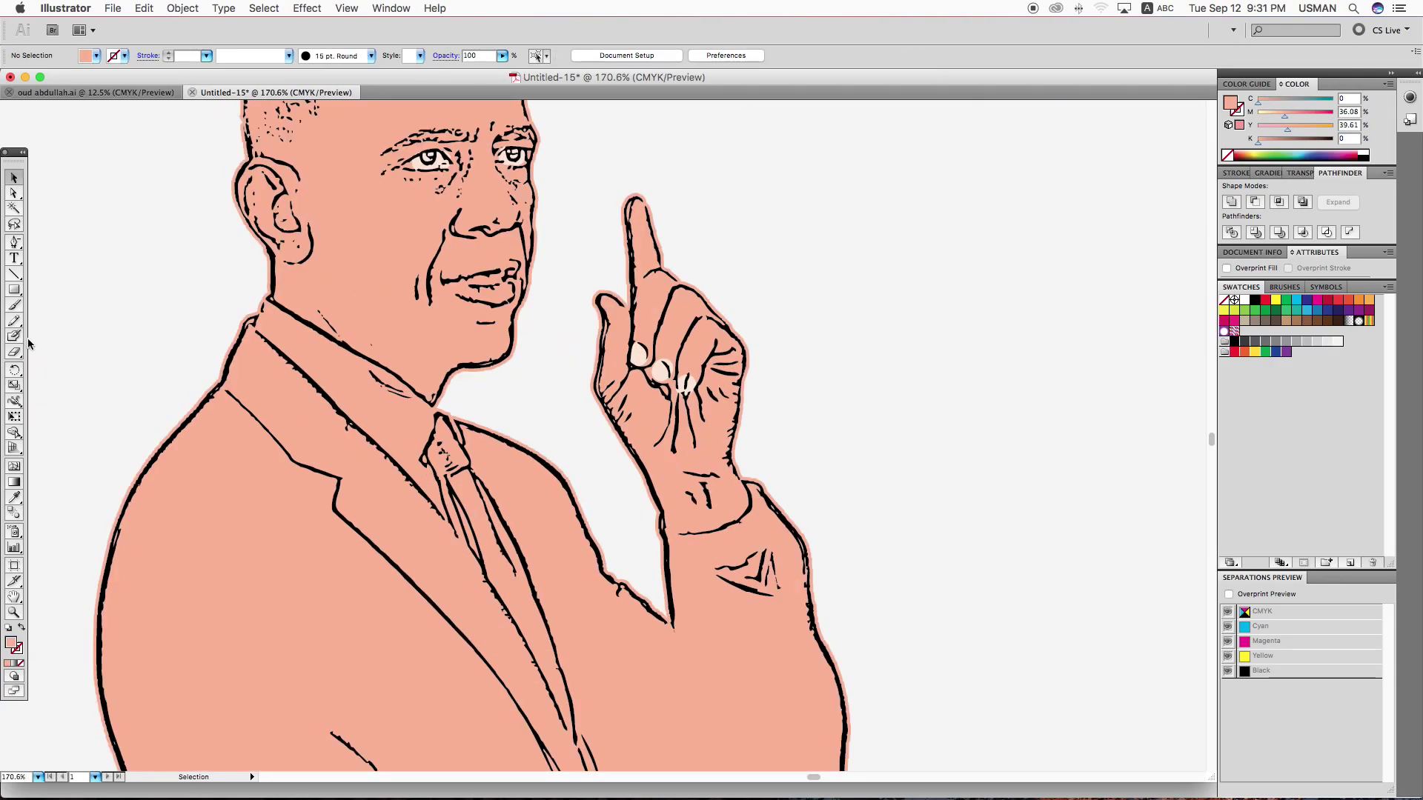
Brush a stroke over the mouth and tint it mauve with extra magenta and 30% black.
left_click(14, 305)
left_click_drag(452, 284, 500, 281)
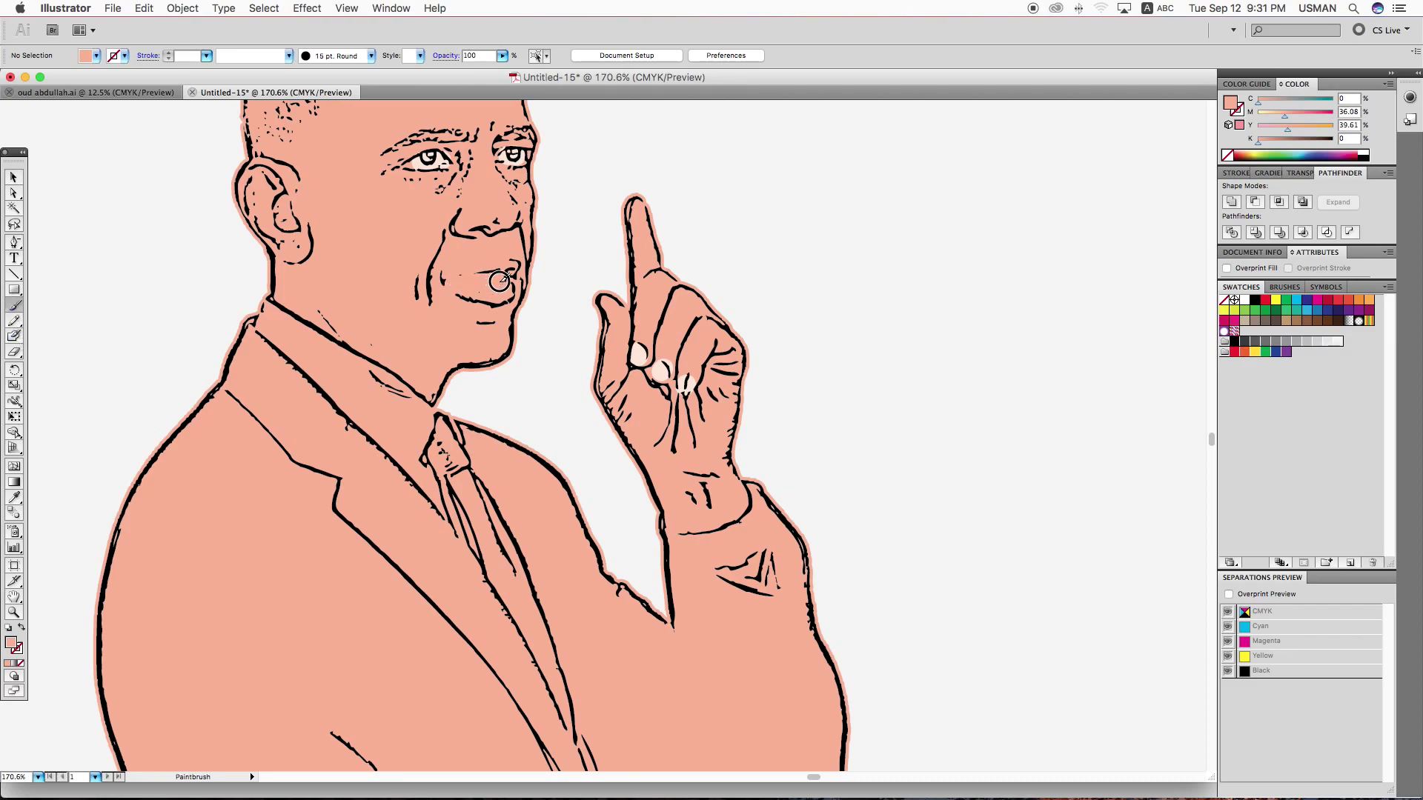
key("v")
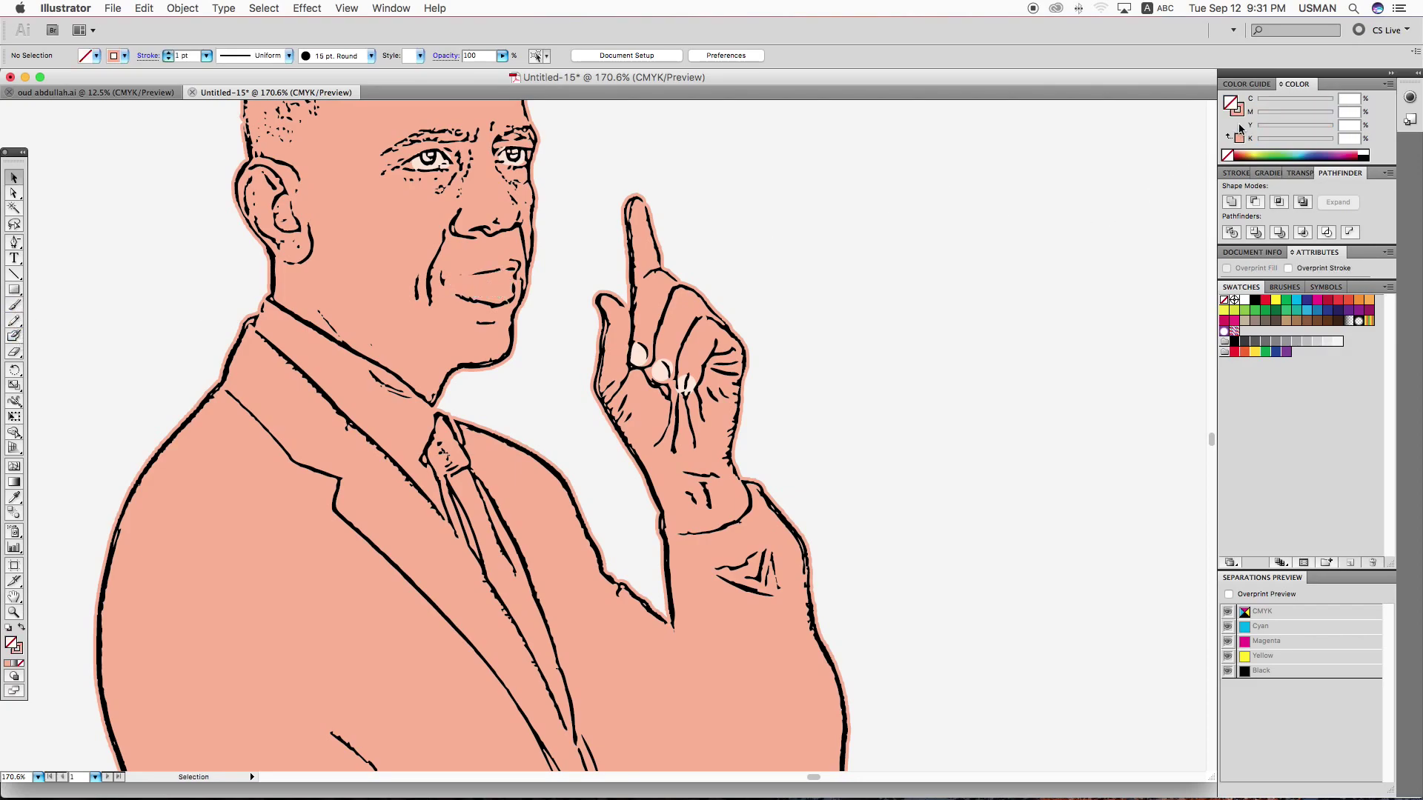
key("shift+x")
left_click(1293, 112)
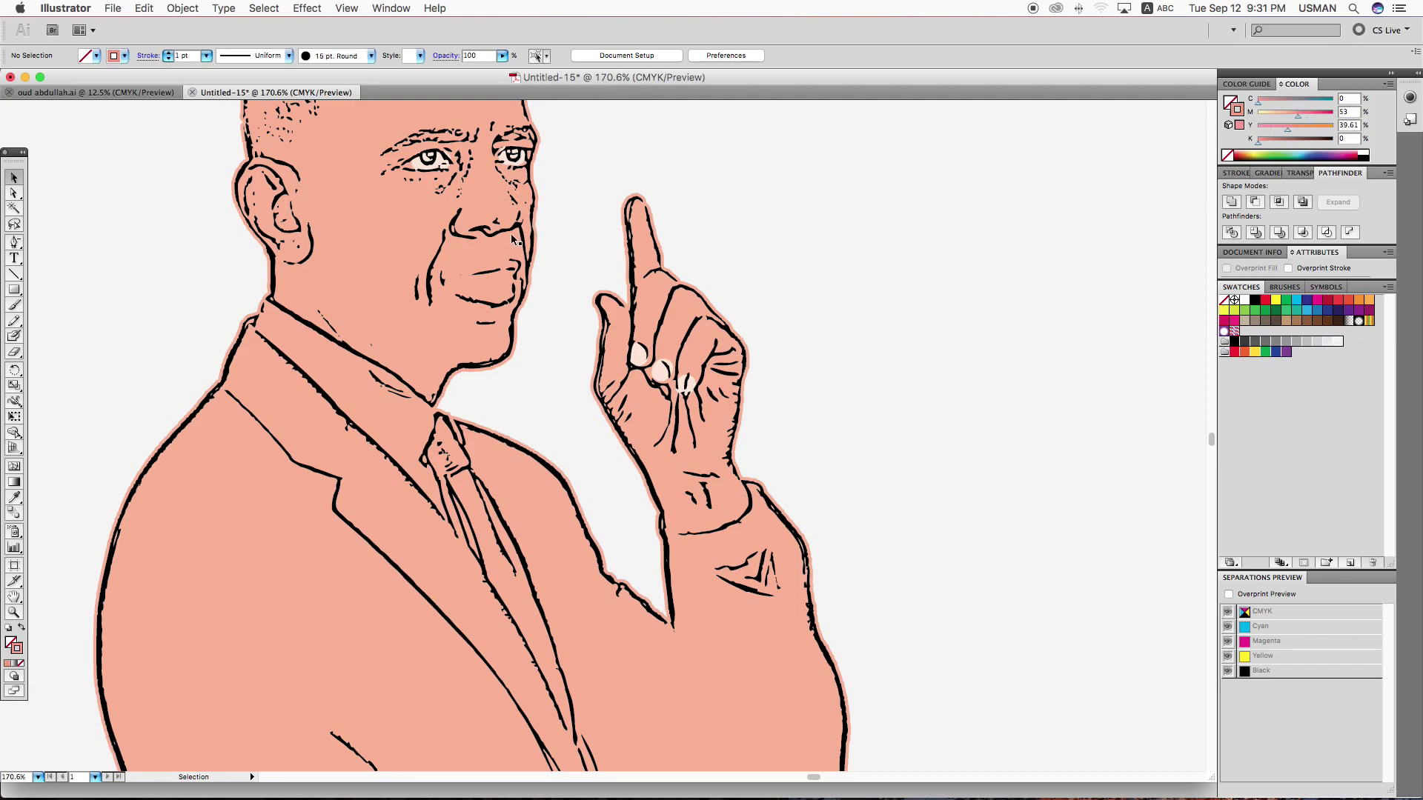
left_click(480, 283)
left_click(1301, 113)
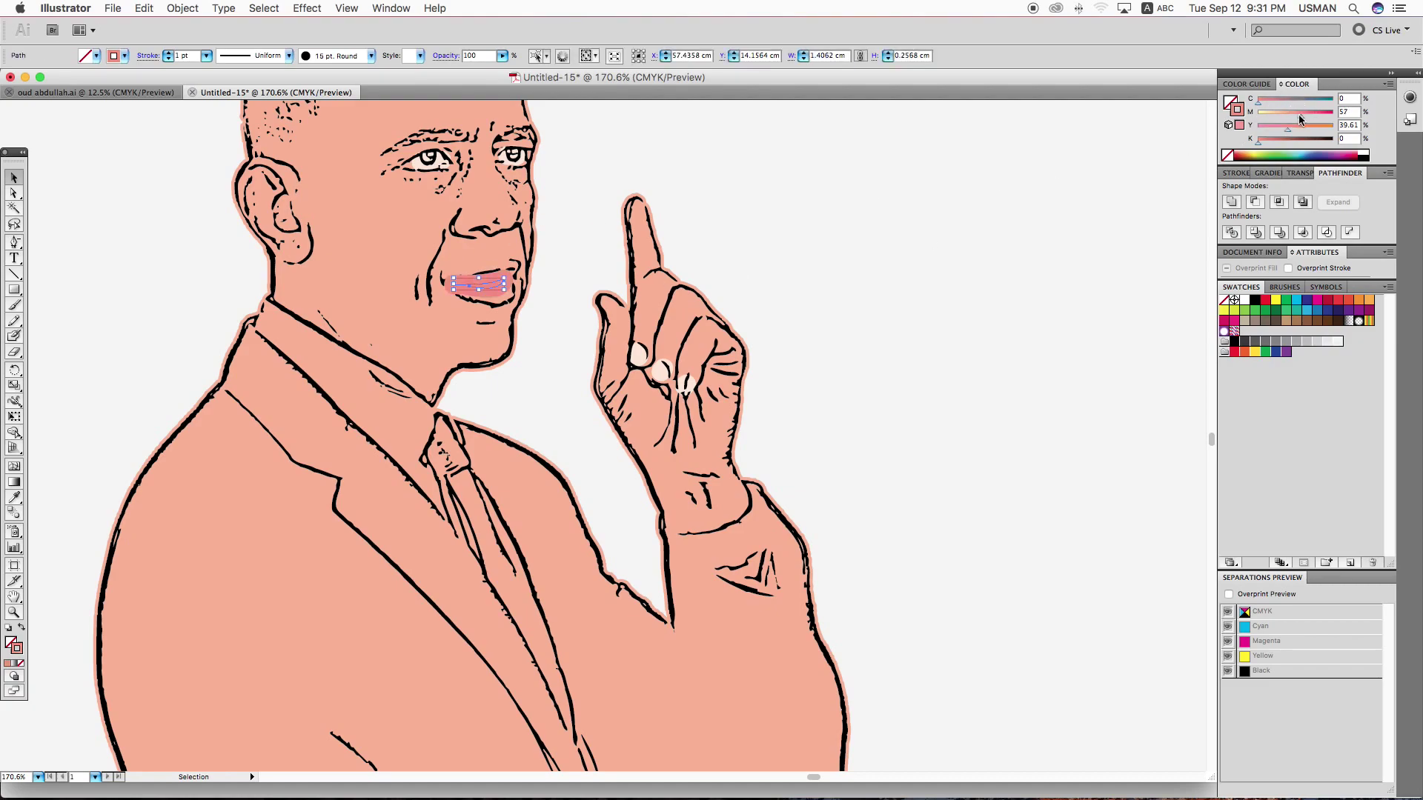
left_click(1282, 140)
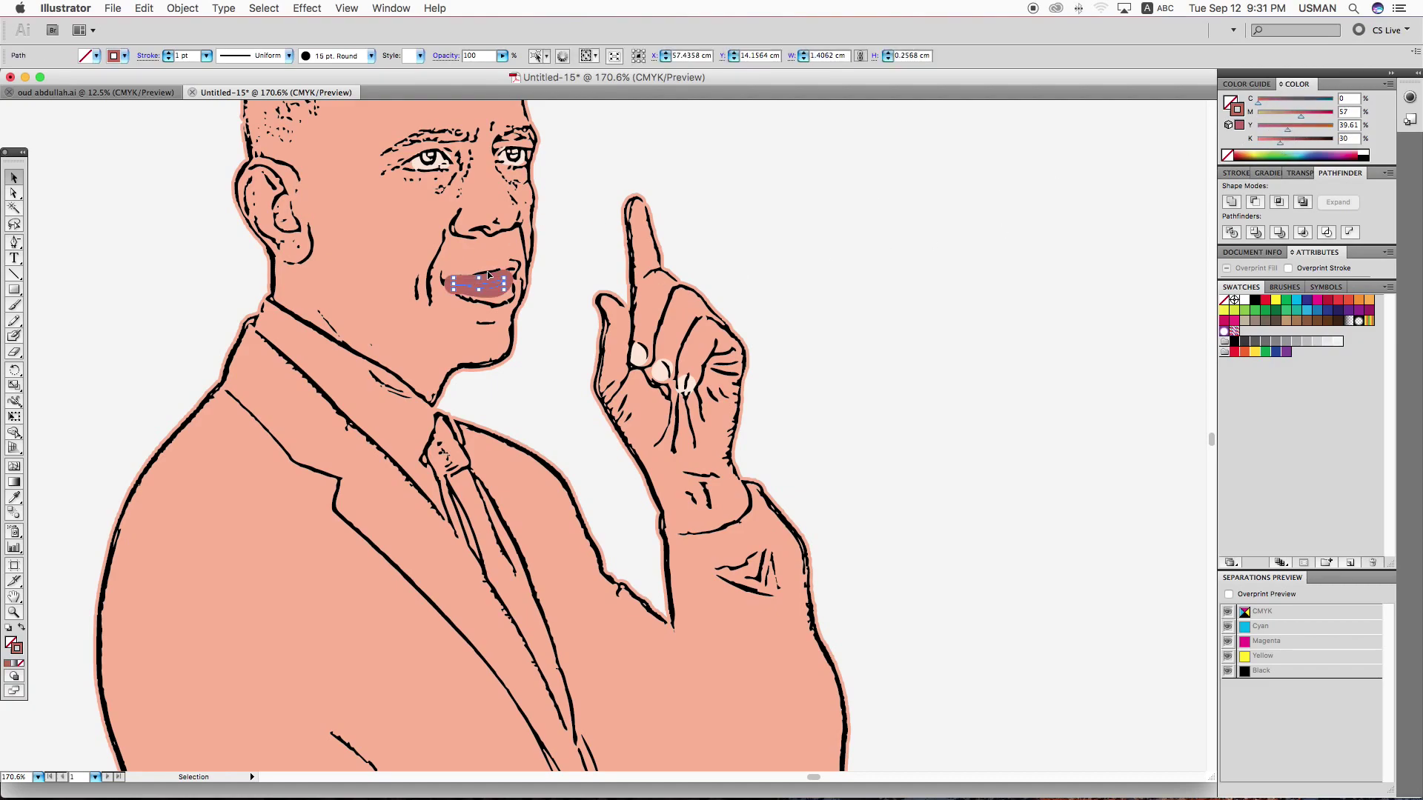
Widen the lip stroke slightly and expand it into a filled shape.
left_click_drag(504, 279, 509, 280)
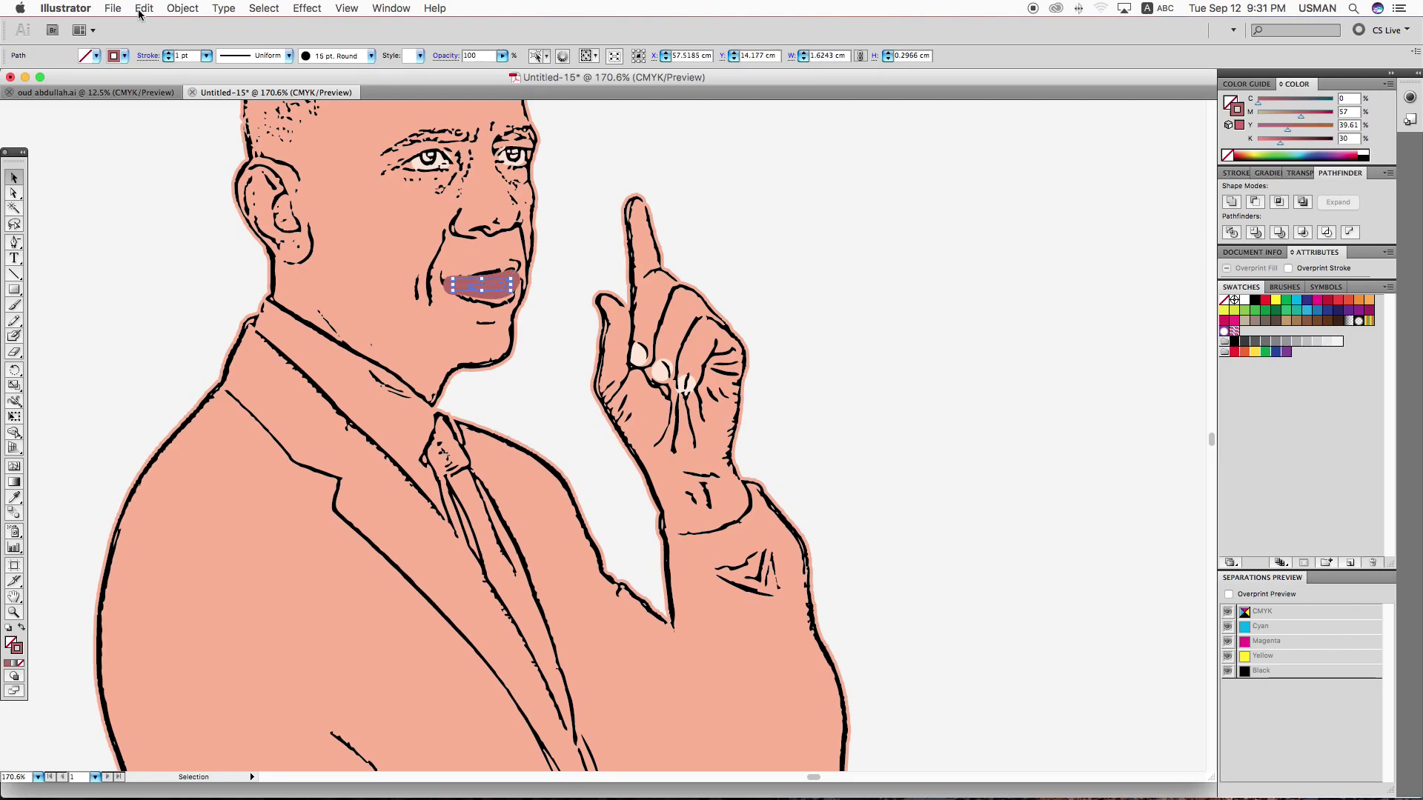
left_click(182, 8)
left_click(209, 168)
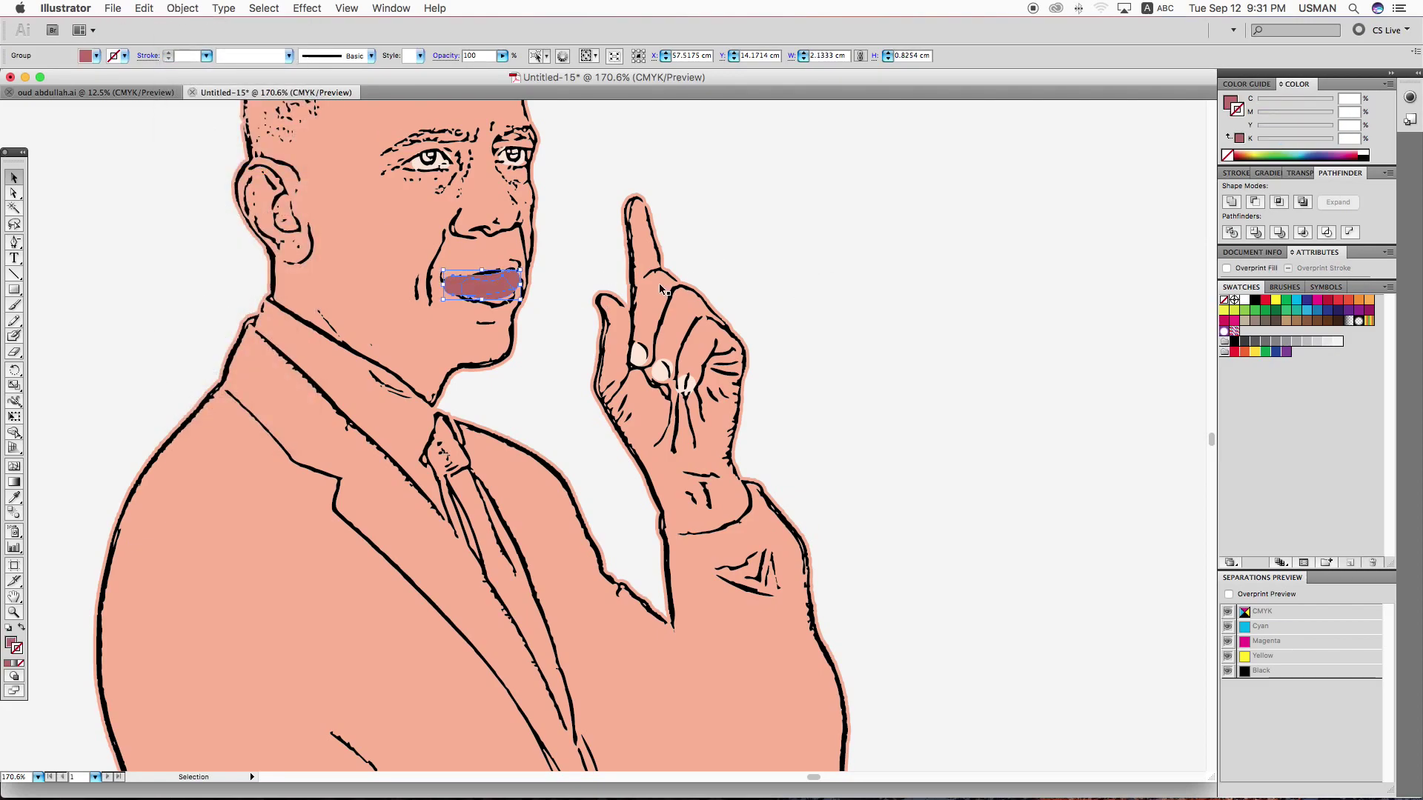
key("a")
key("v")
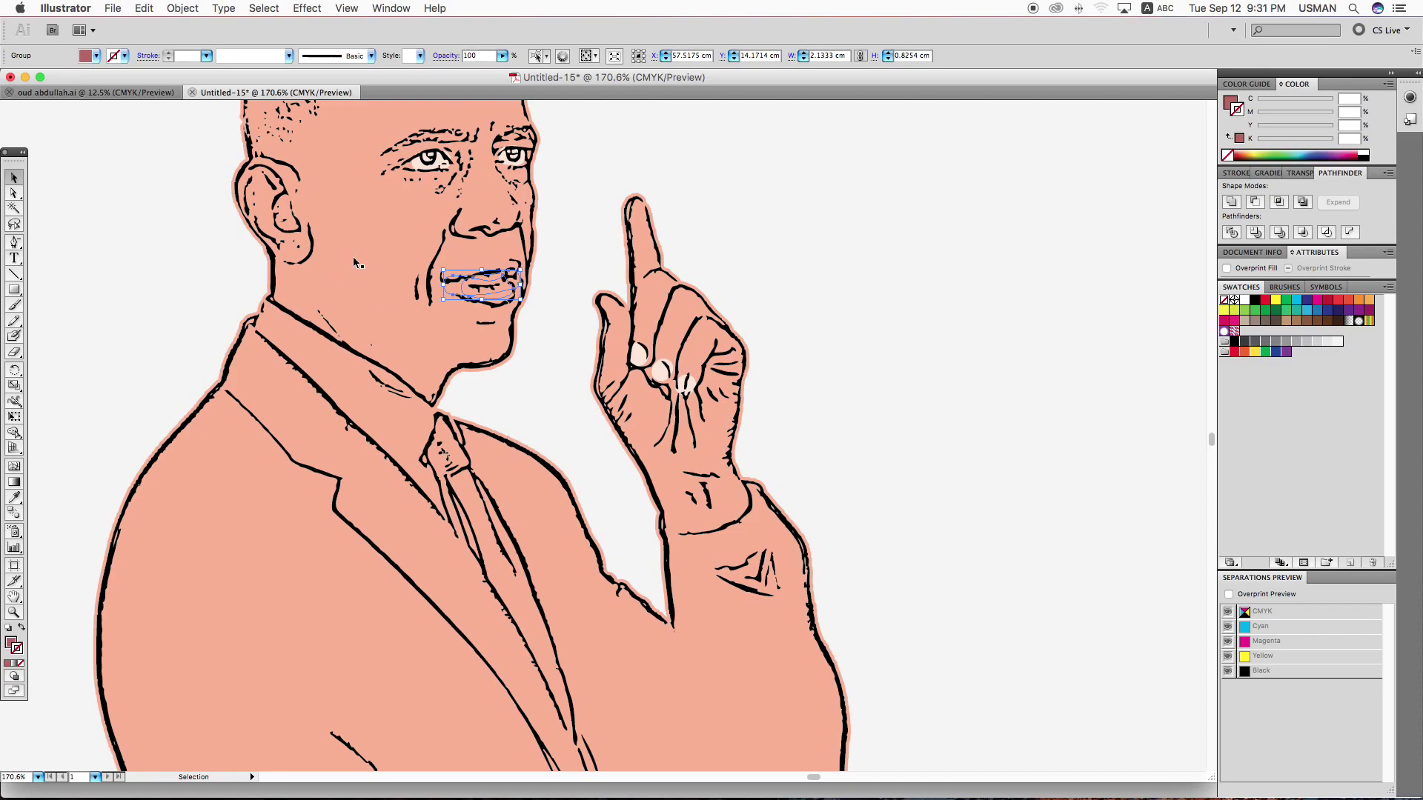
Check the peach body and mauve lip fills, then deselect and zoom out to the whole figure.
left_click(353, 256)
key("ctrl+minus")
key("ctrl+minus")
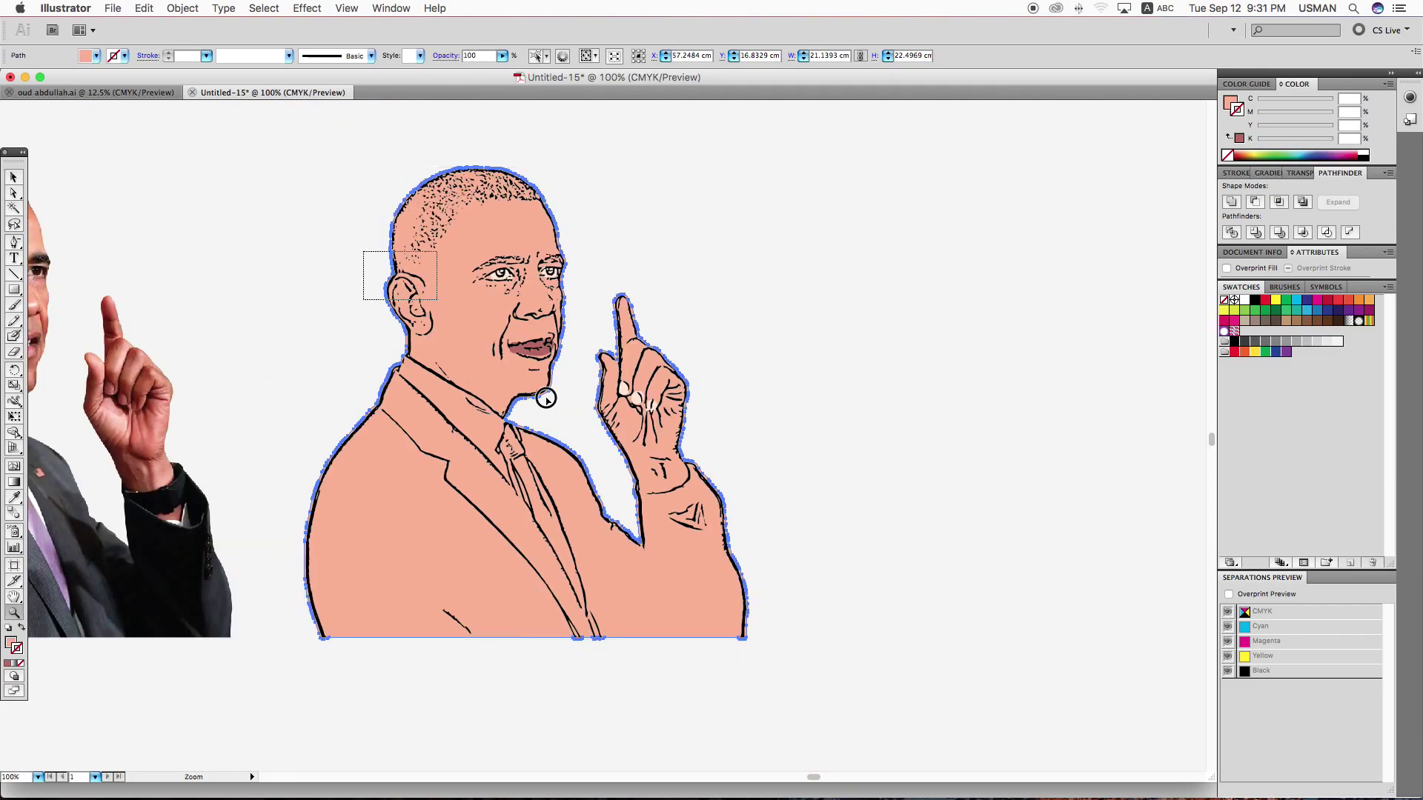
left_click_drag(363, 252, 837, 667)
key("v")
left_click(526, 271)
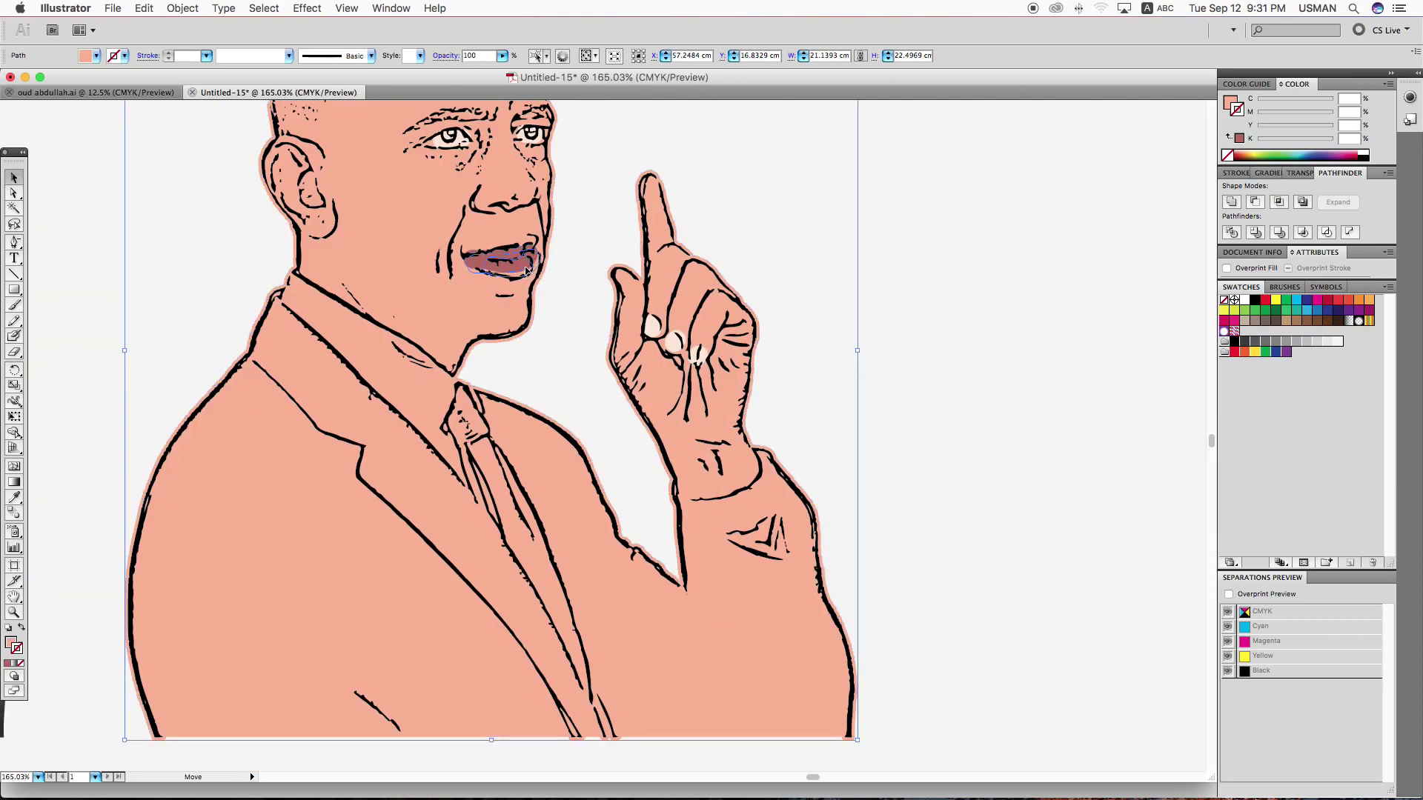
left_click(582, 261)
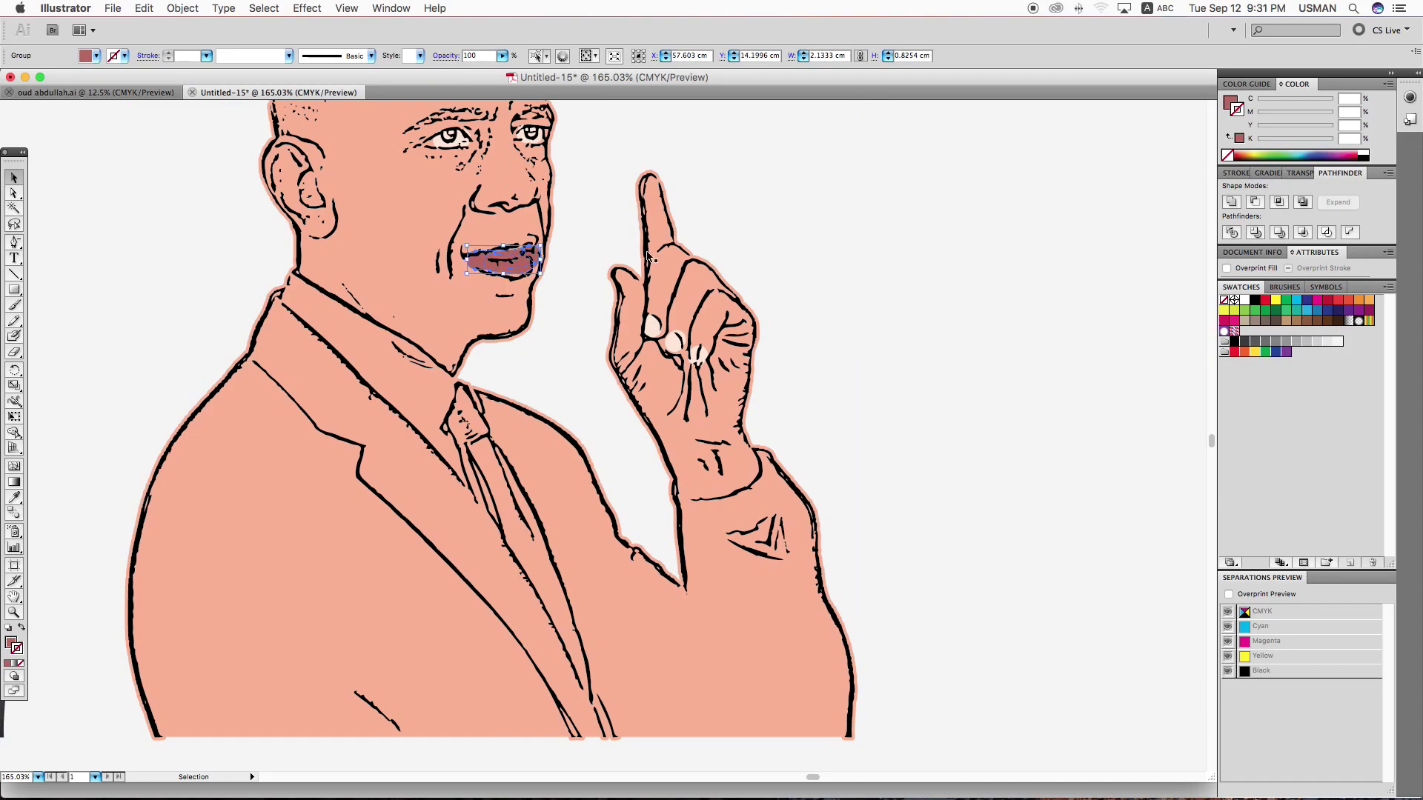
key("super+minus")
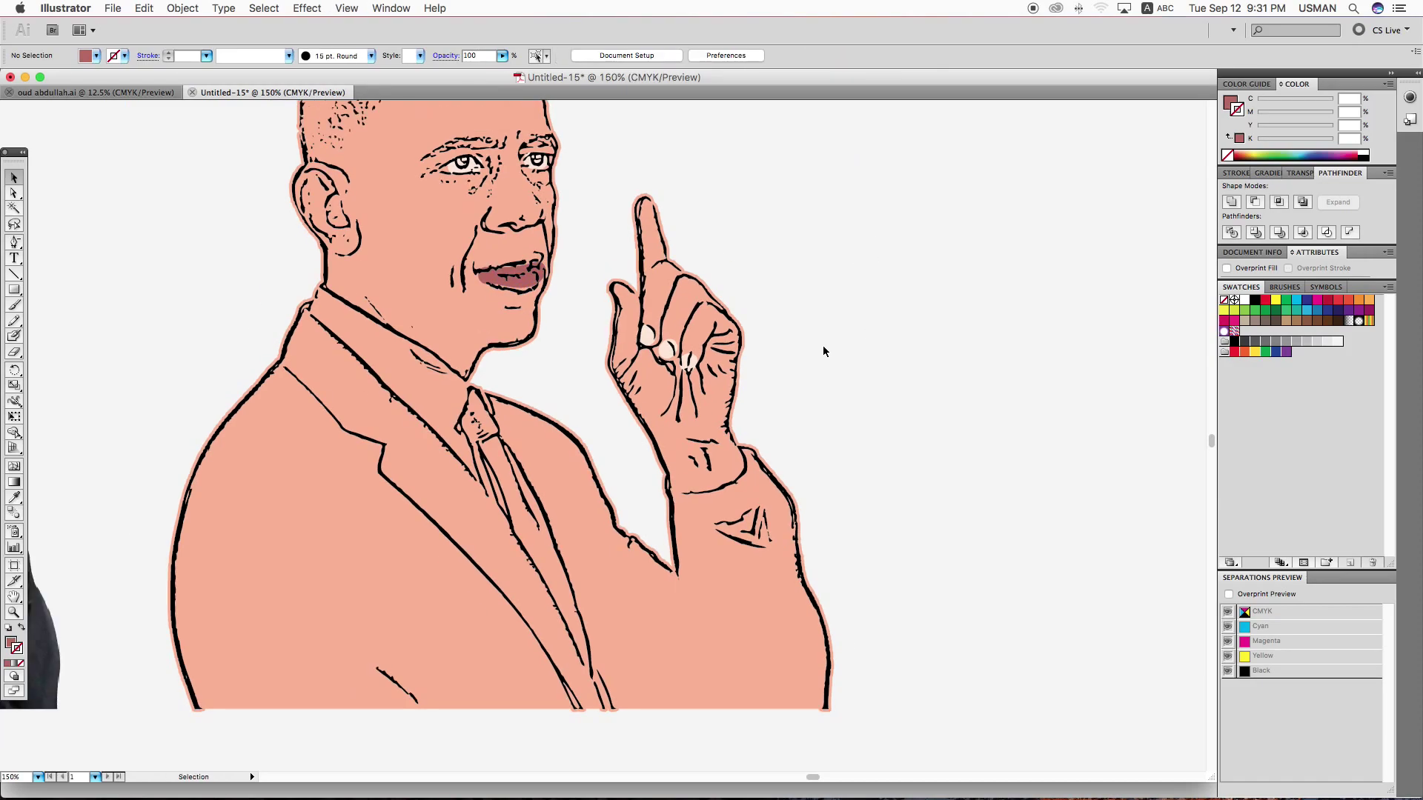
key("super+minus")
Paint a freehand Paintbrush stroke down the shirt front to form the tie.
key("z")
left_click_drag(269, 200, 859, 671)
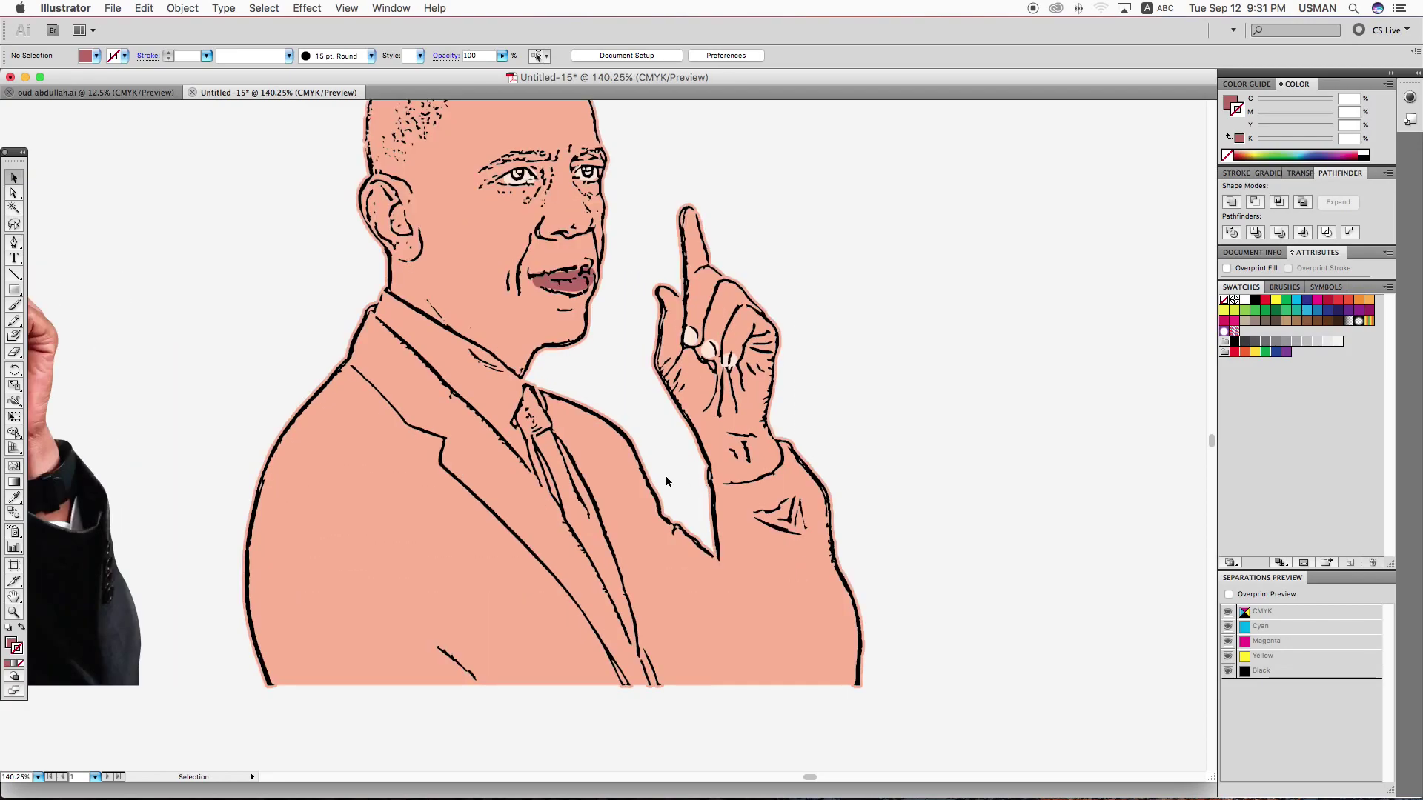
left_click(15, 308)
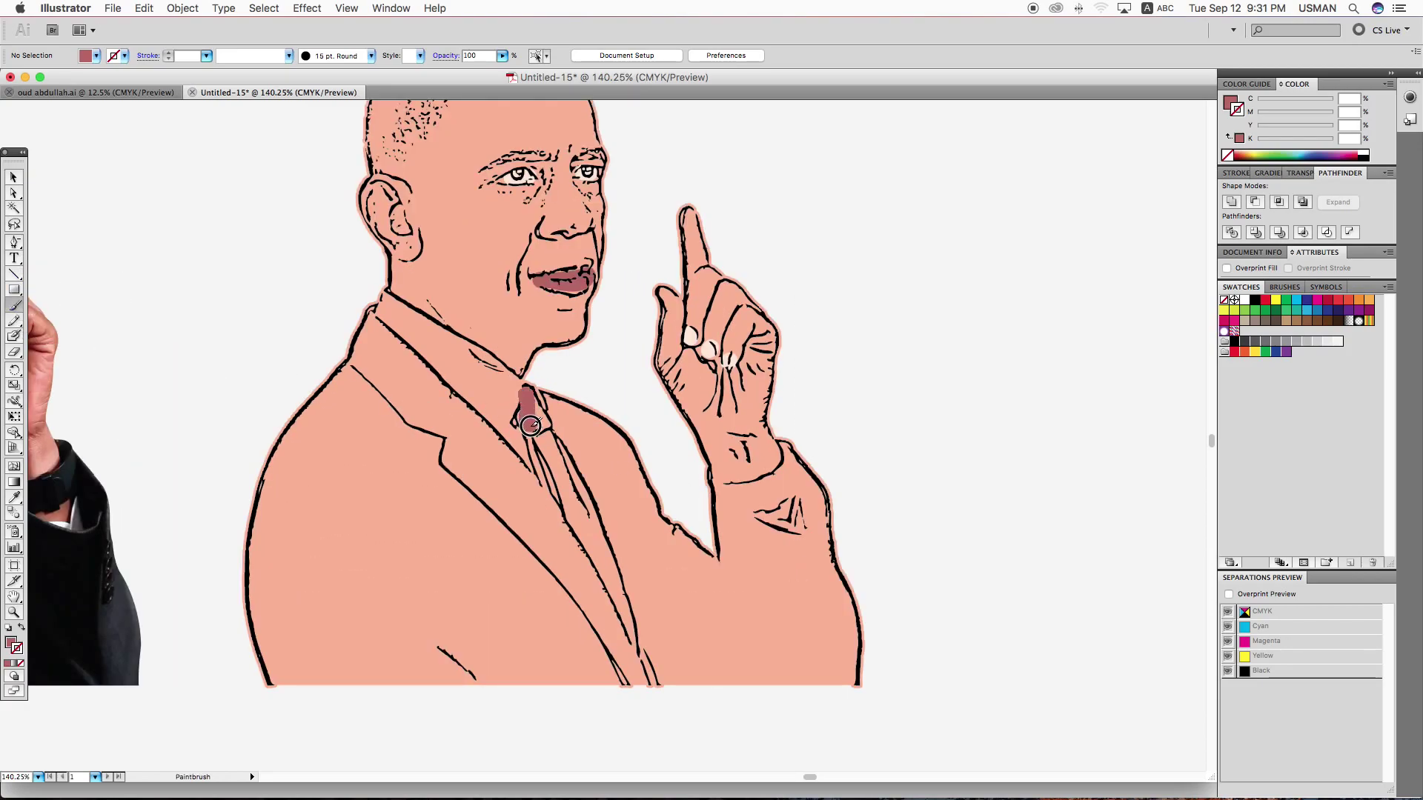
left_click_drag(540, 415, 635, 642)
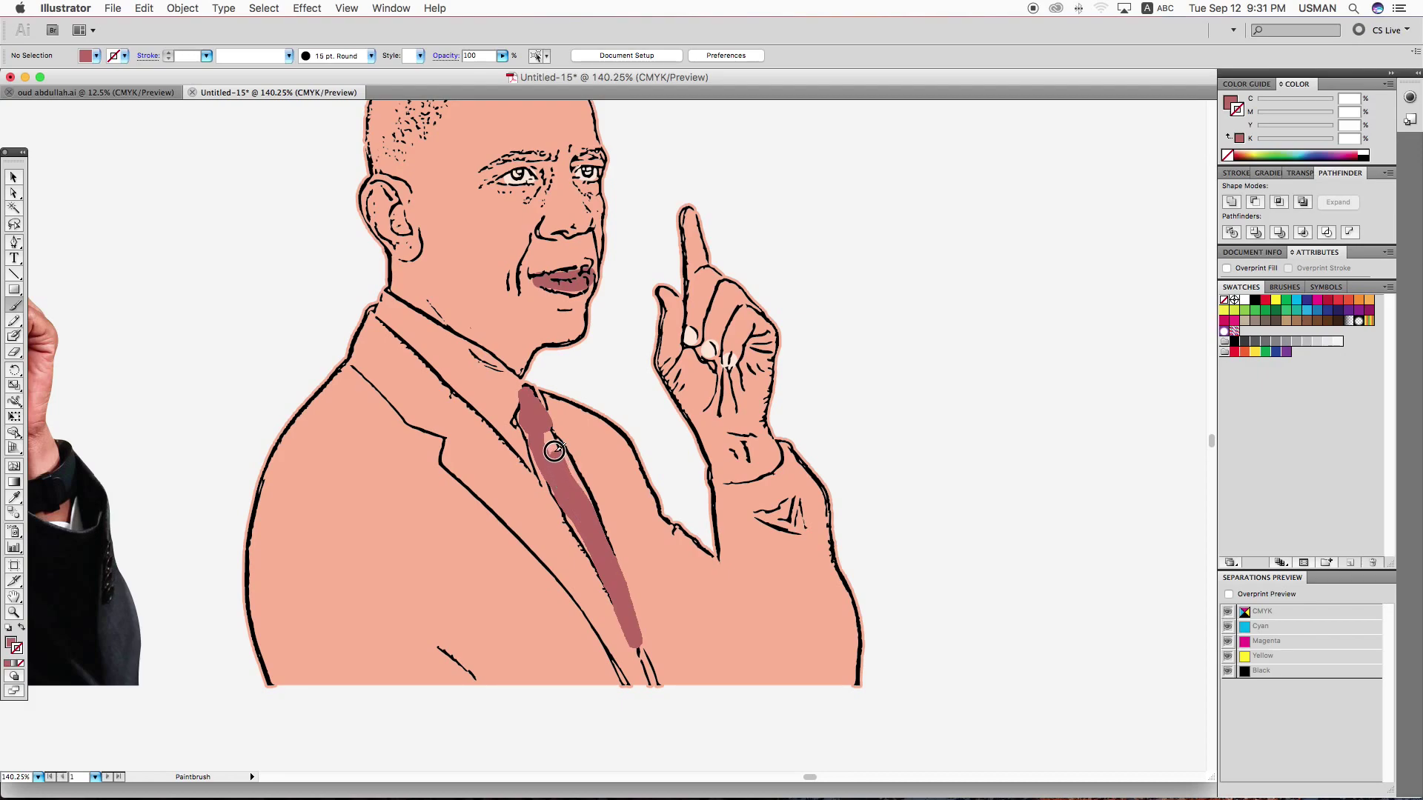
mouse_move(546, 437)
left_mouse_down()
mouse_move(587, 536)
mouse_move(538, 426)
left_mouse_up()
key("v")
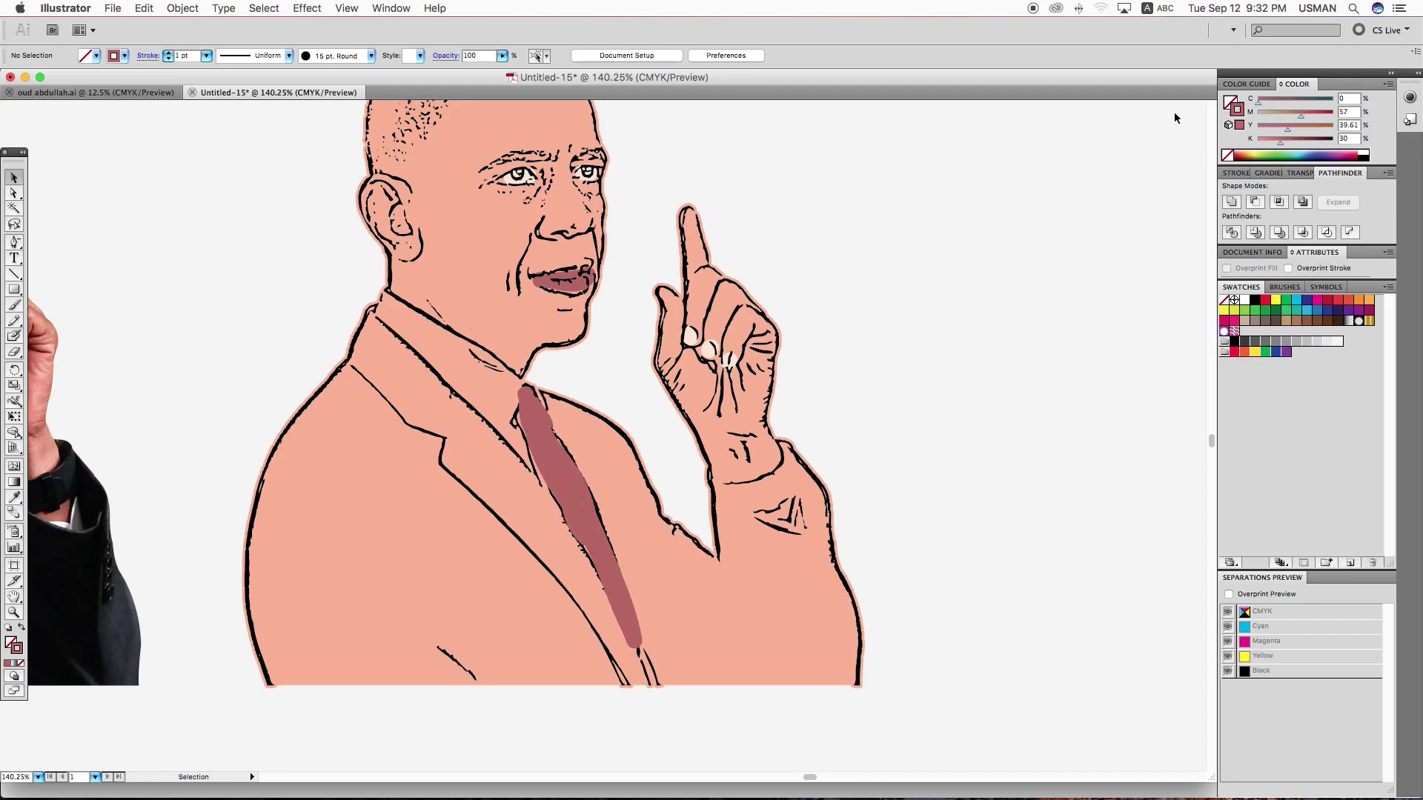
Expand the tie stroke into outlines, darken it to deep maroon and Unite its shapes.
left_click_drag(1276, 139, 1313, 140)
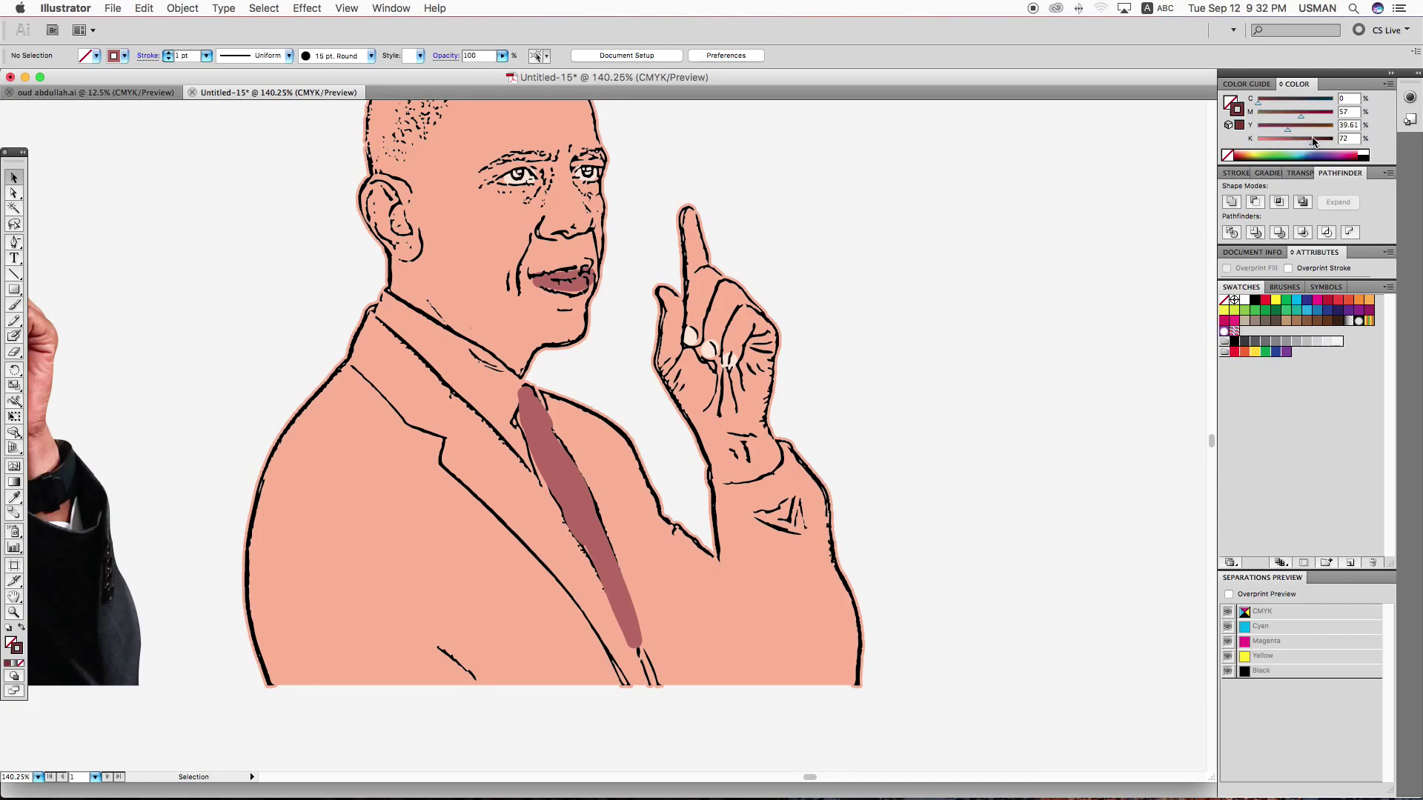
left_click(564, 473)
left_click(182, 8)
left_click(222, 169)
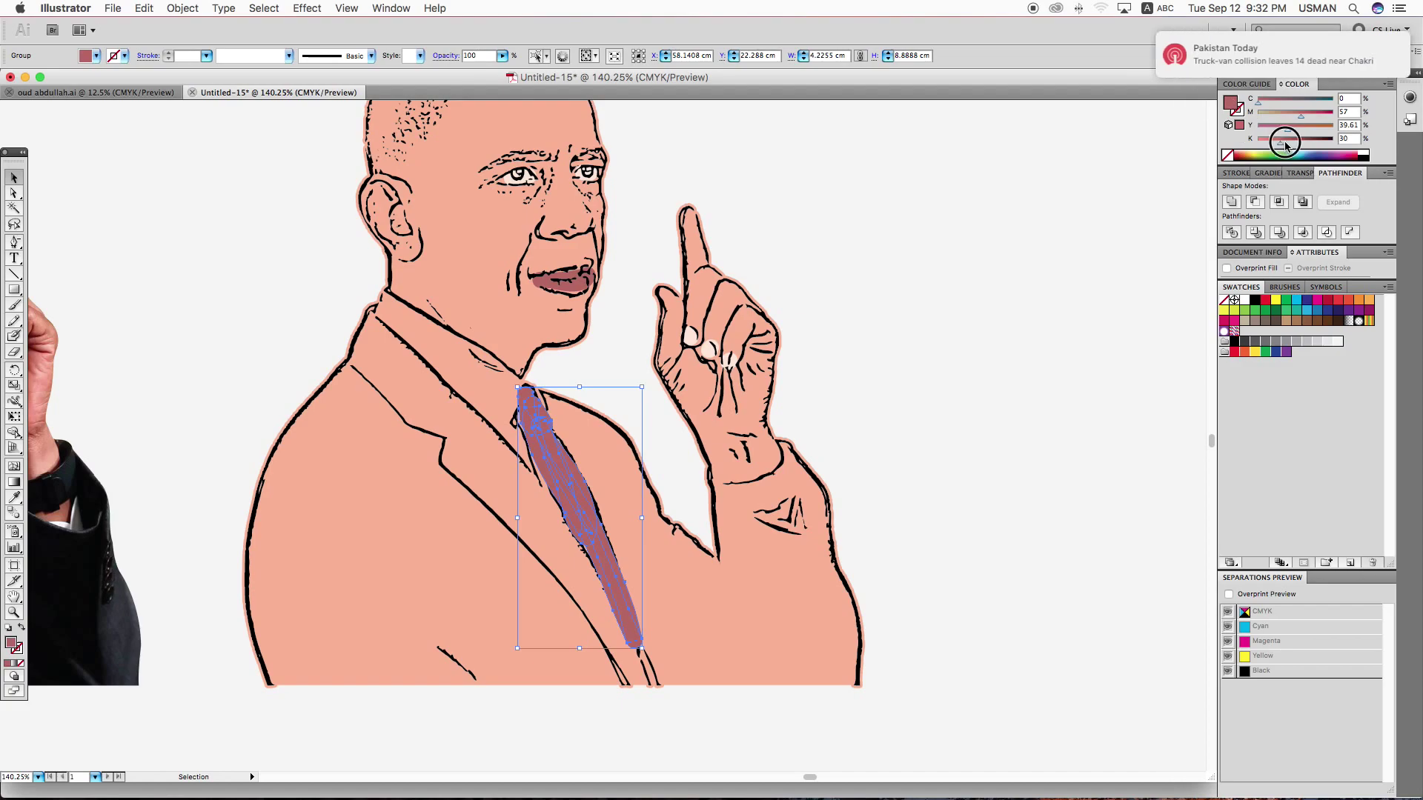
mouse_move(1283, 139)
left_mouse_down()
mouse_move(1326, 141)
mouse_move(1311, 112)
left_mouse_up()
left_click(1231, 202)
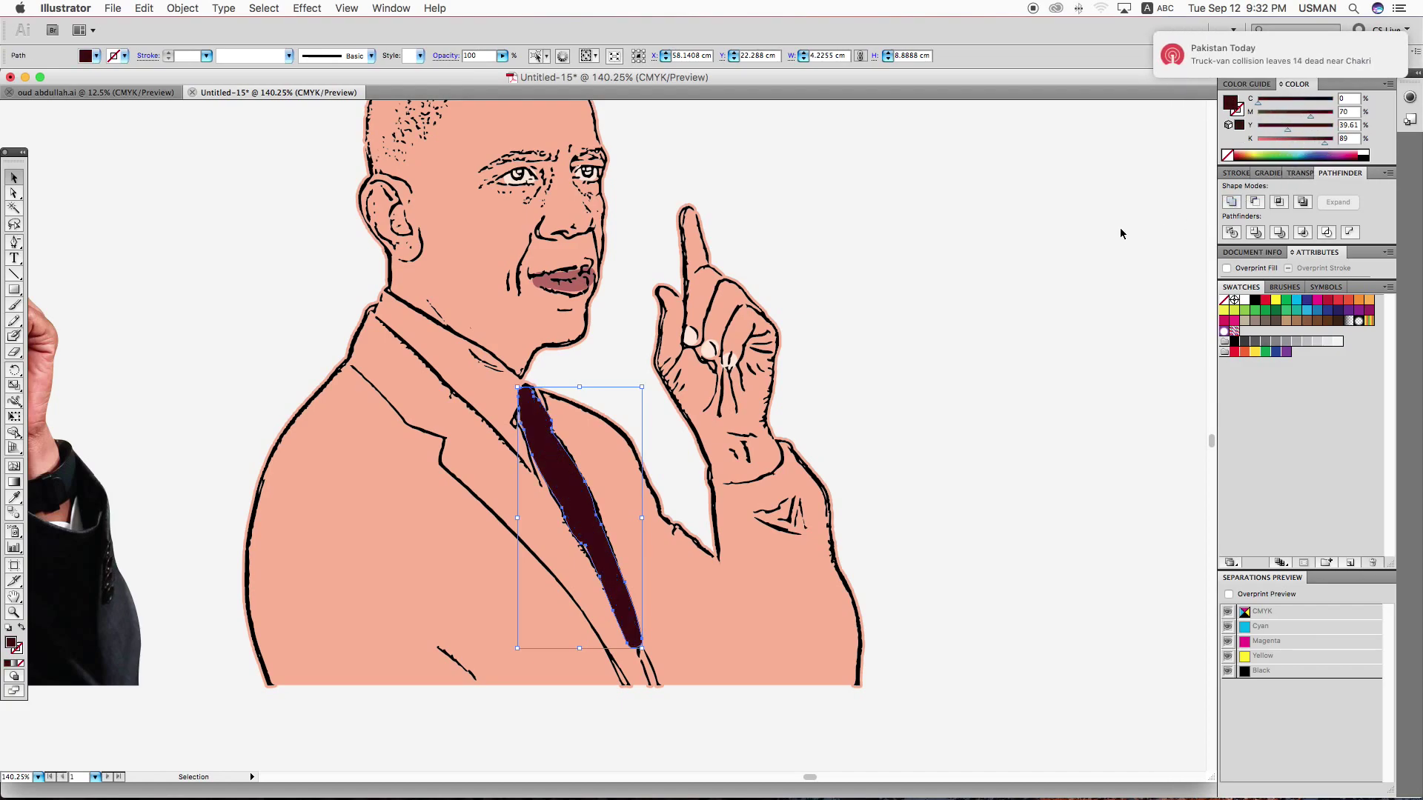
Send the body fill behind the tie and apply a crimson red swatch to the tie.
key("super+minus")
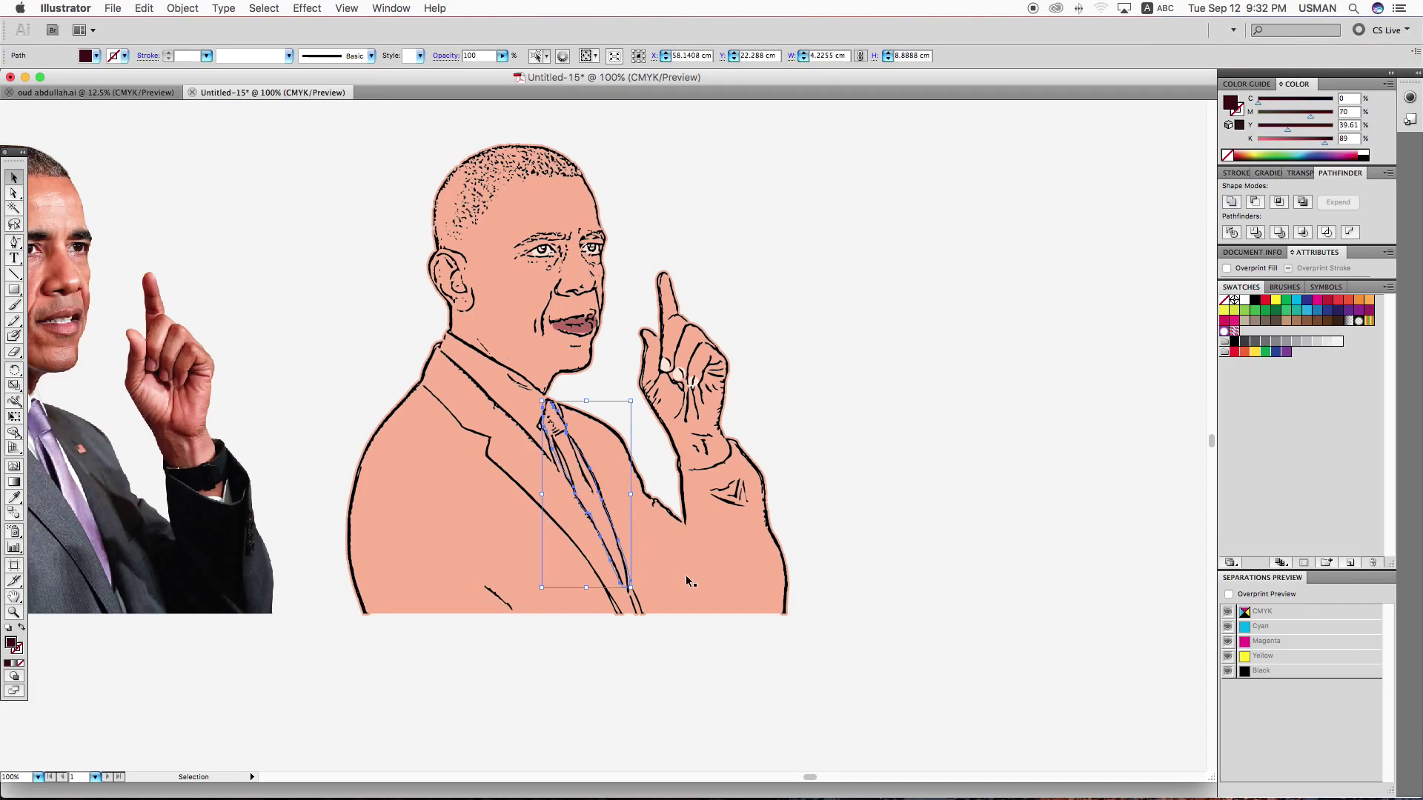
left_click(687, 581)
key("super+shift+bracketleft")
left_click(962, 443)
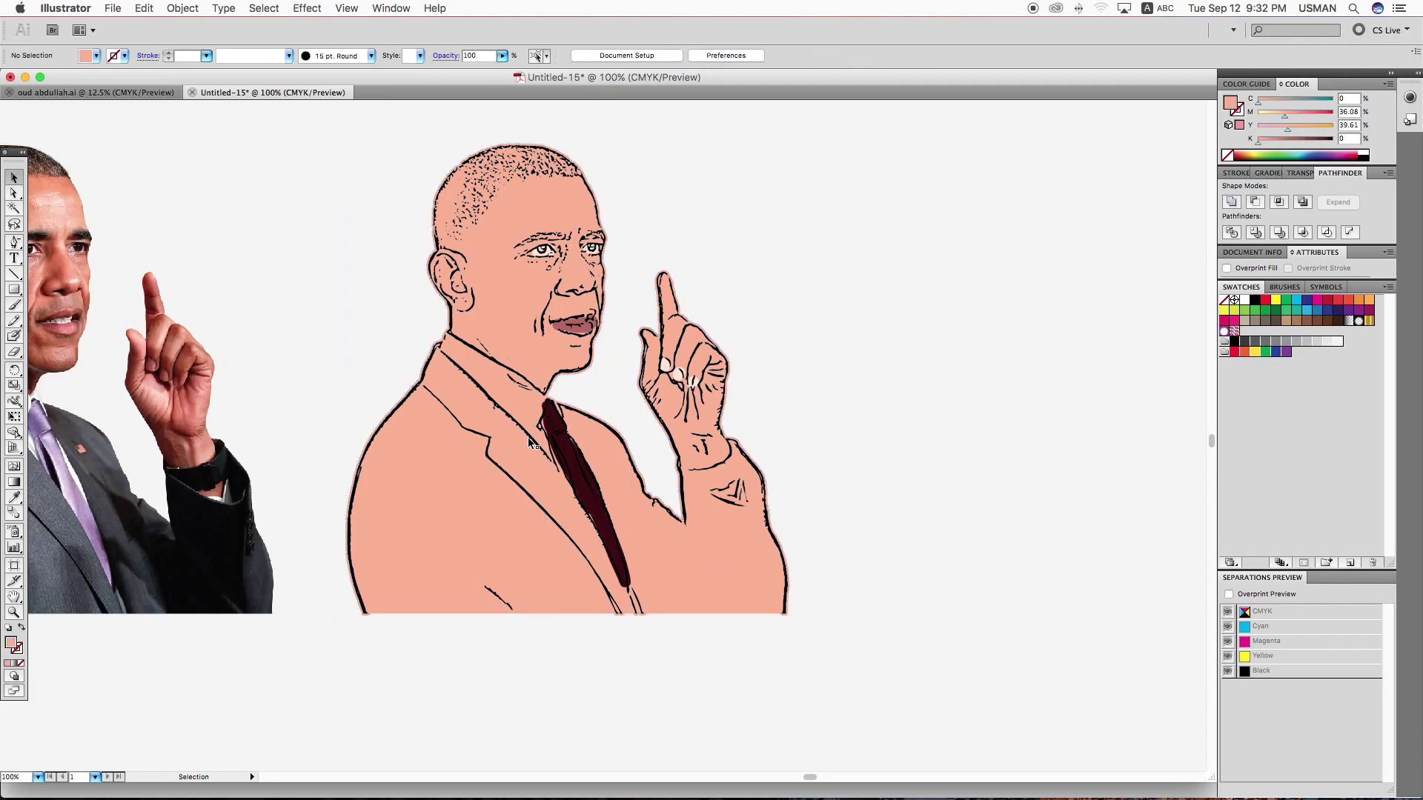
left_click(569, 453)
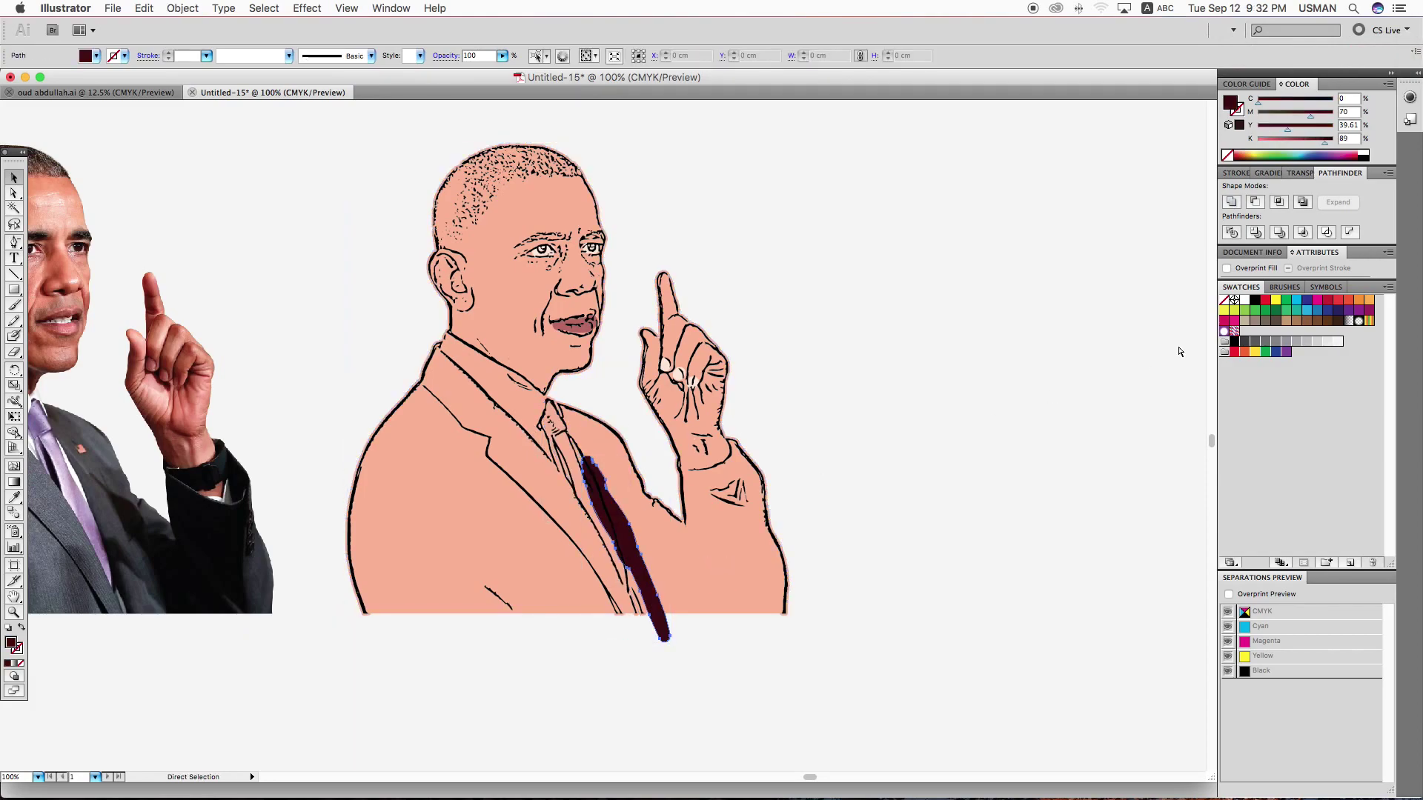
left_click(1328, 306)
left_click(927, 400)
Inspect the black line art and peach fill, recentring and zooming in on the figure.
scroll(927, 400, "left", 3)
left_click(672, 317)
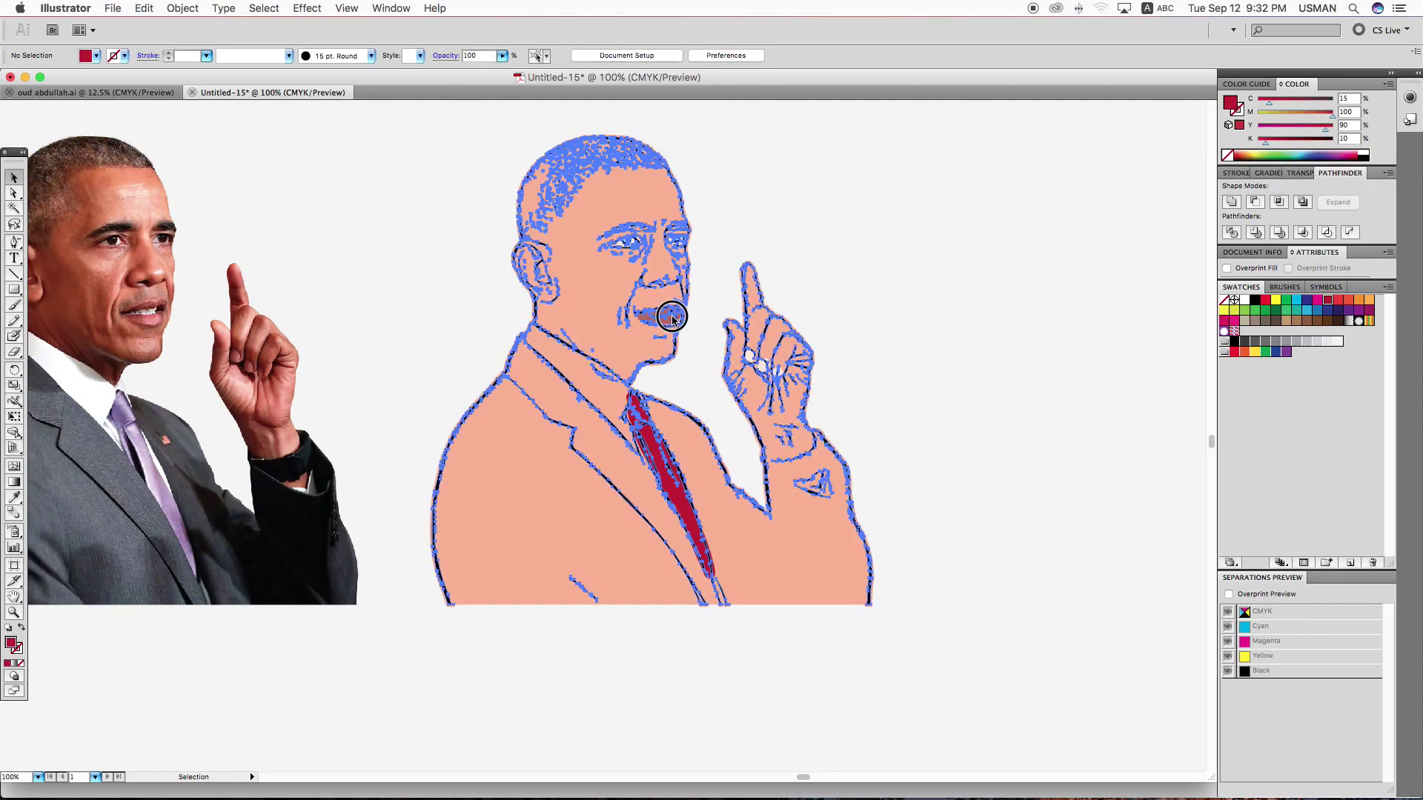
left_click(928, 336)
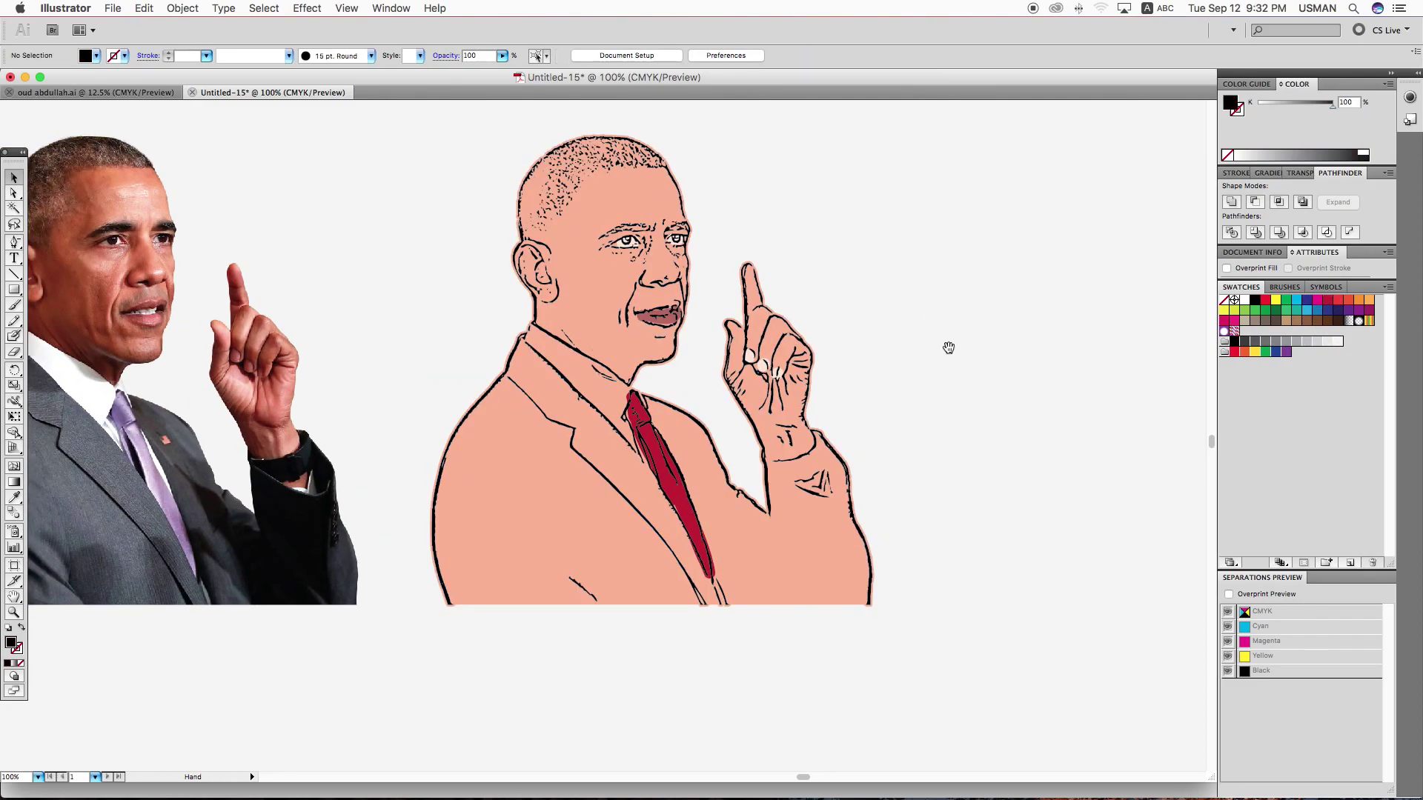
scroll(946, 343, "left", 2)
key("z")
left_click_drag(440, 198, 1183, 715)
key("v")
left_click_drag(742, 319, 815, 432)
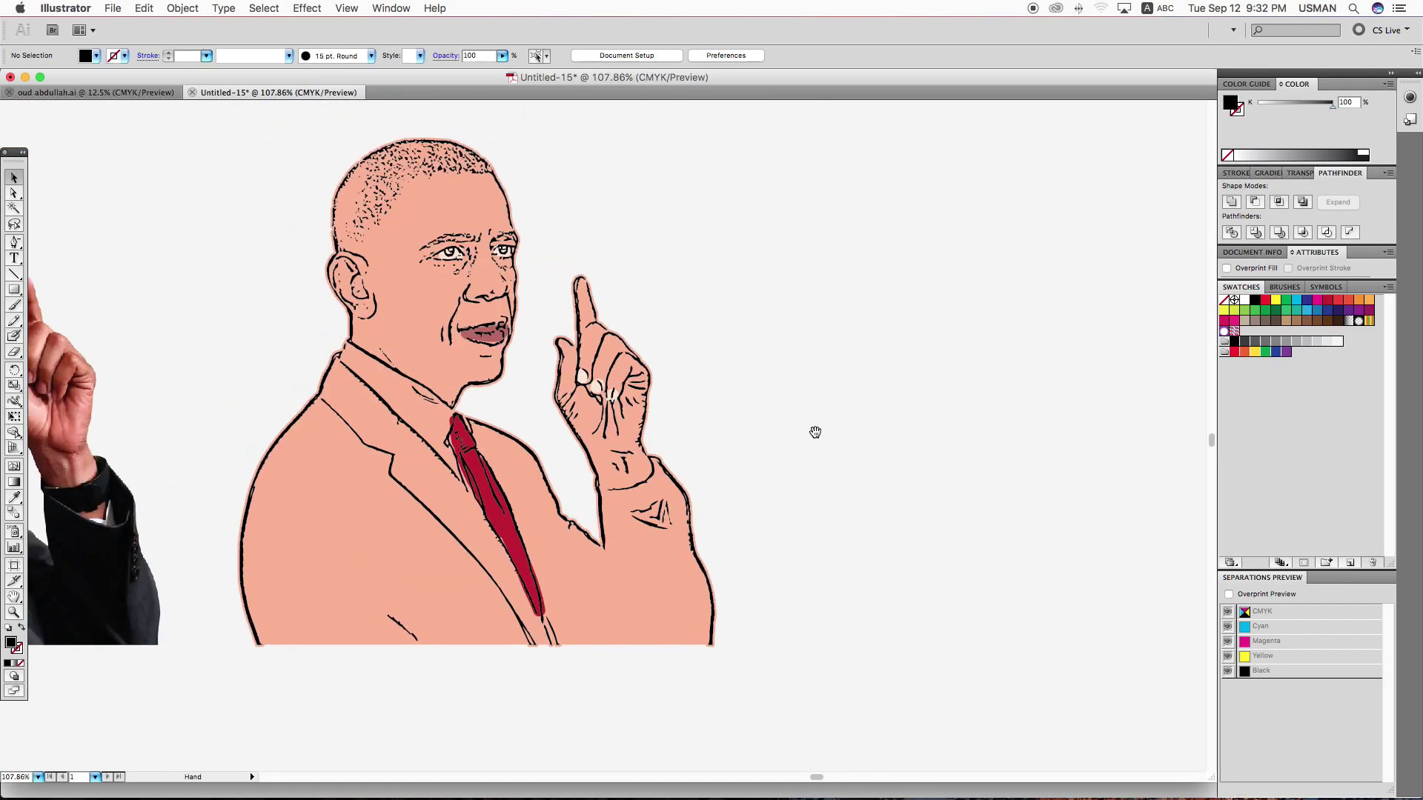
left_click(472, 333)
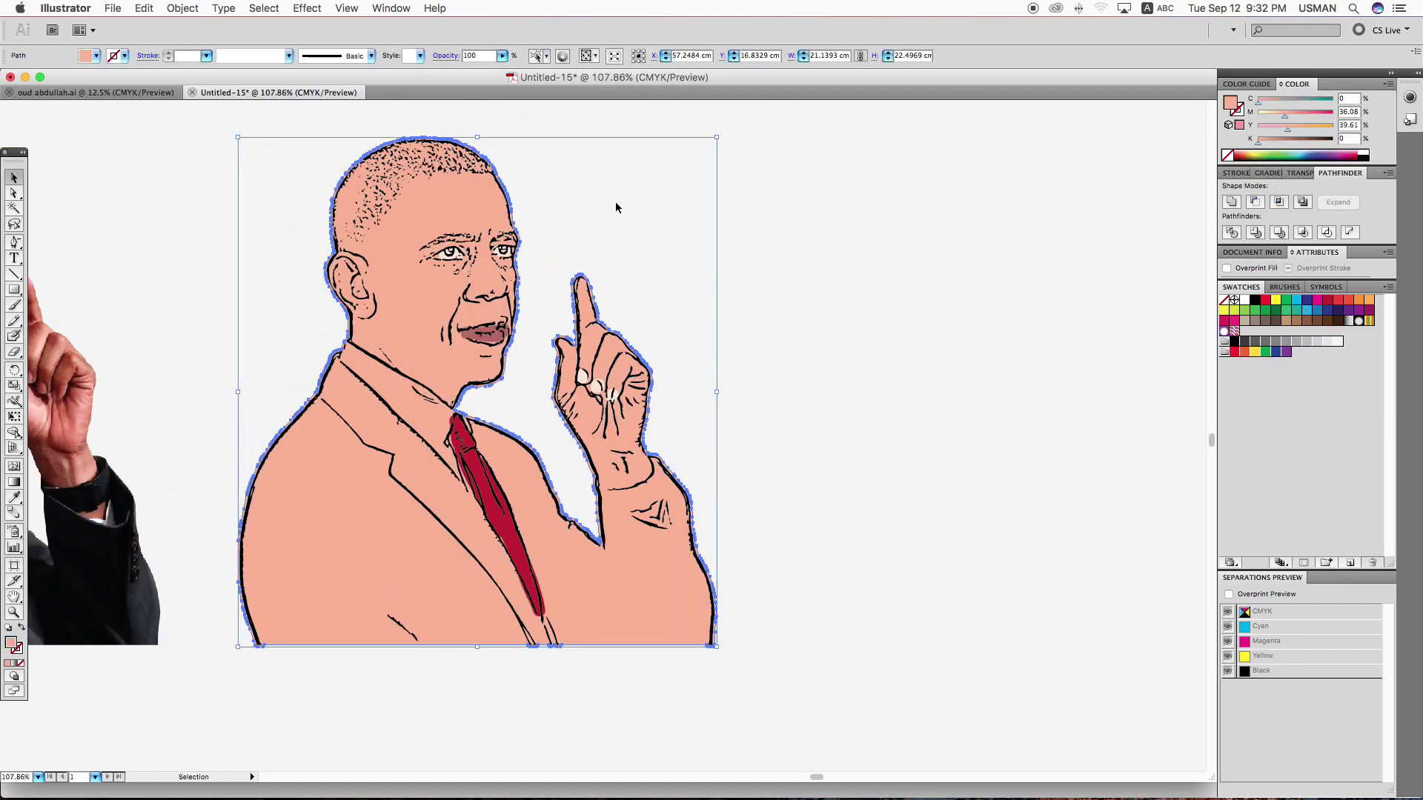
left_click(870, 262)
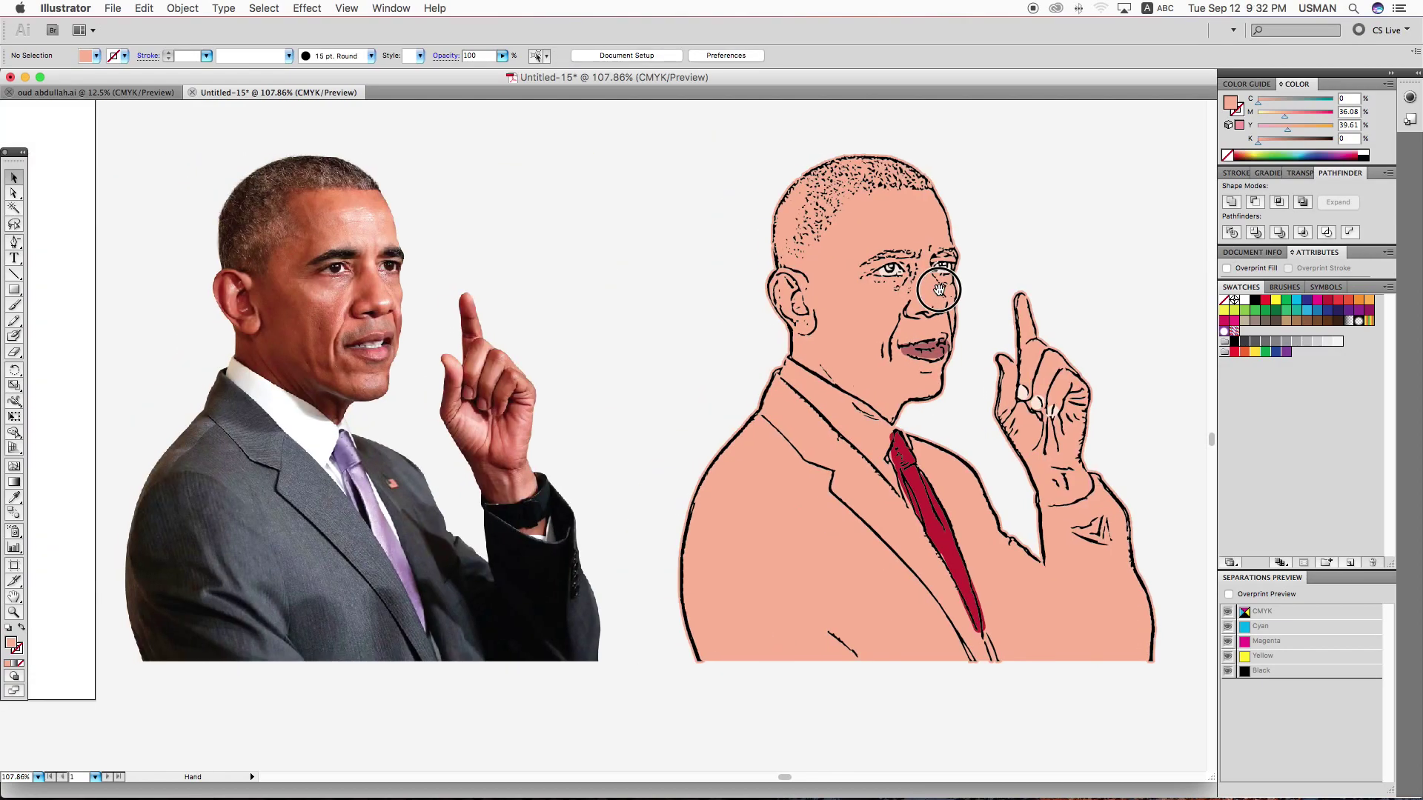
Reflect the whole traced figure across the vertical axis and place it beside the original photo.
left_click_drag(635, 291, 1034, 306)
left_click_drag(630, 165, 1138, 661)
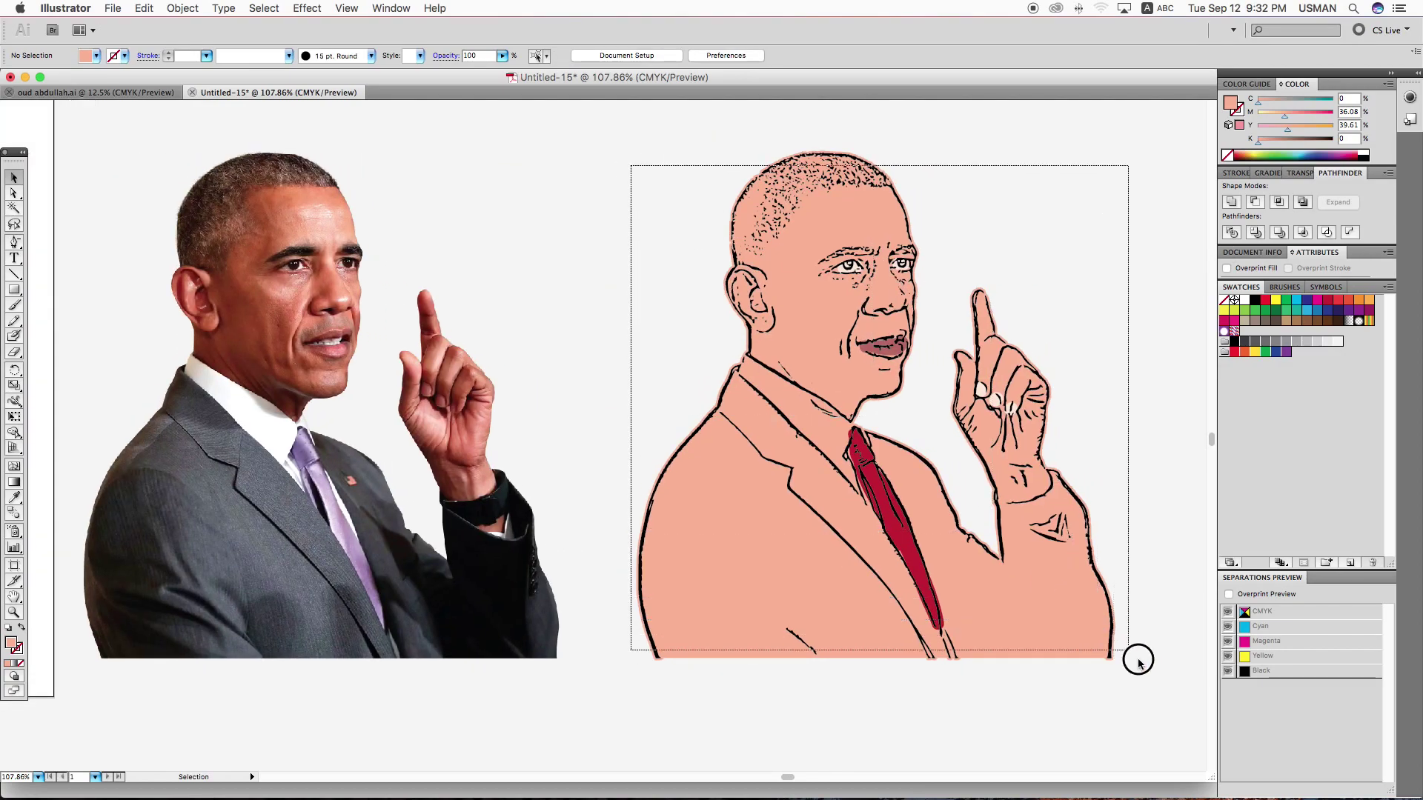
right_click(726, 321)
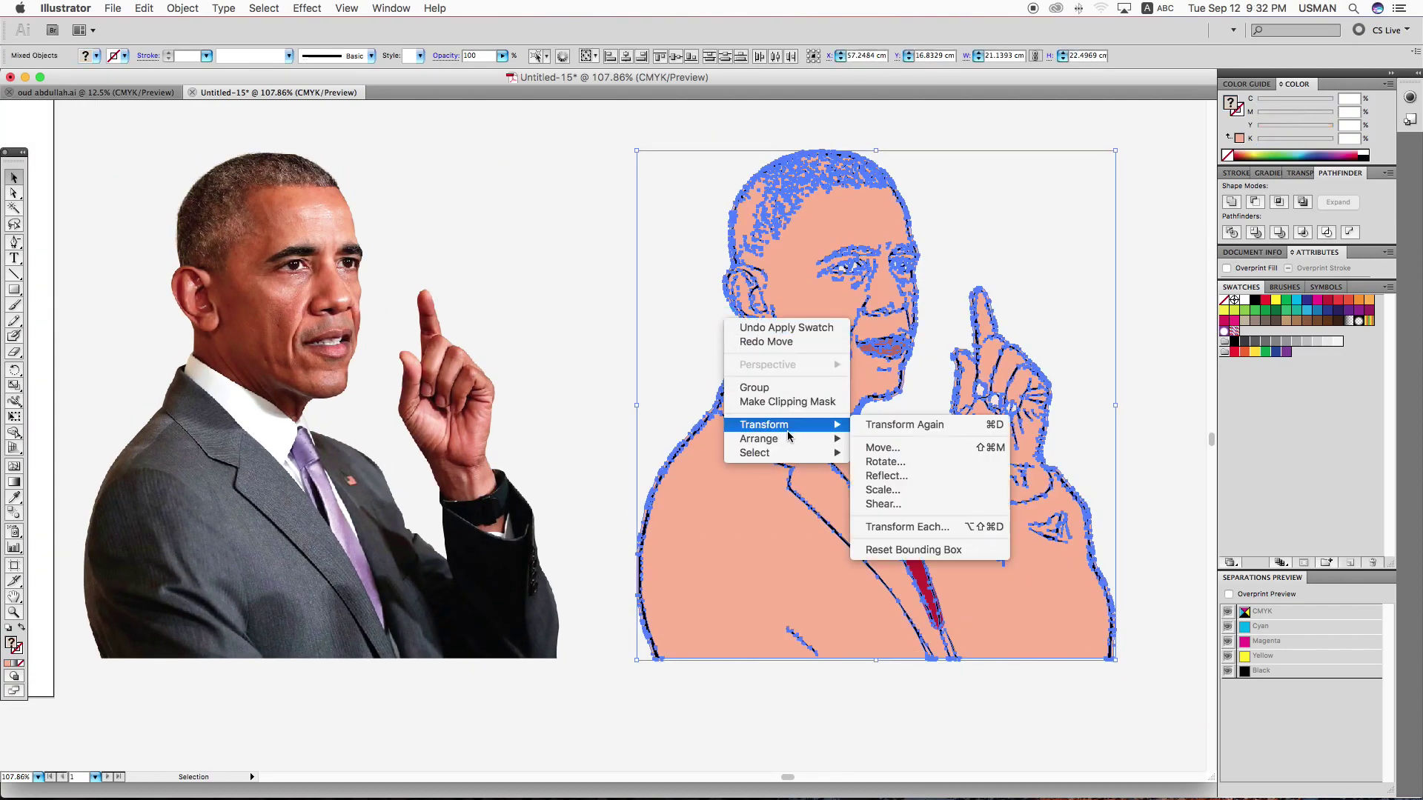
left_click(882, 476)
left_click(818, 267)
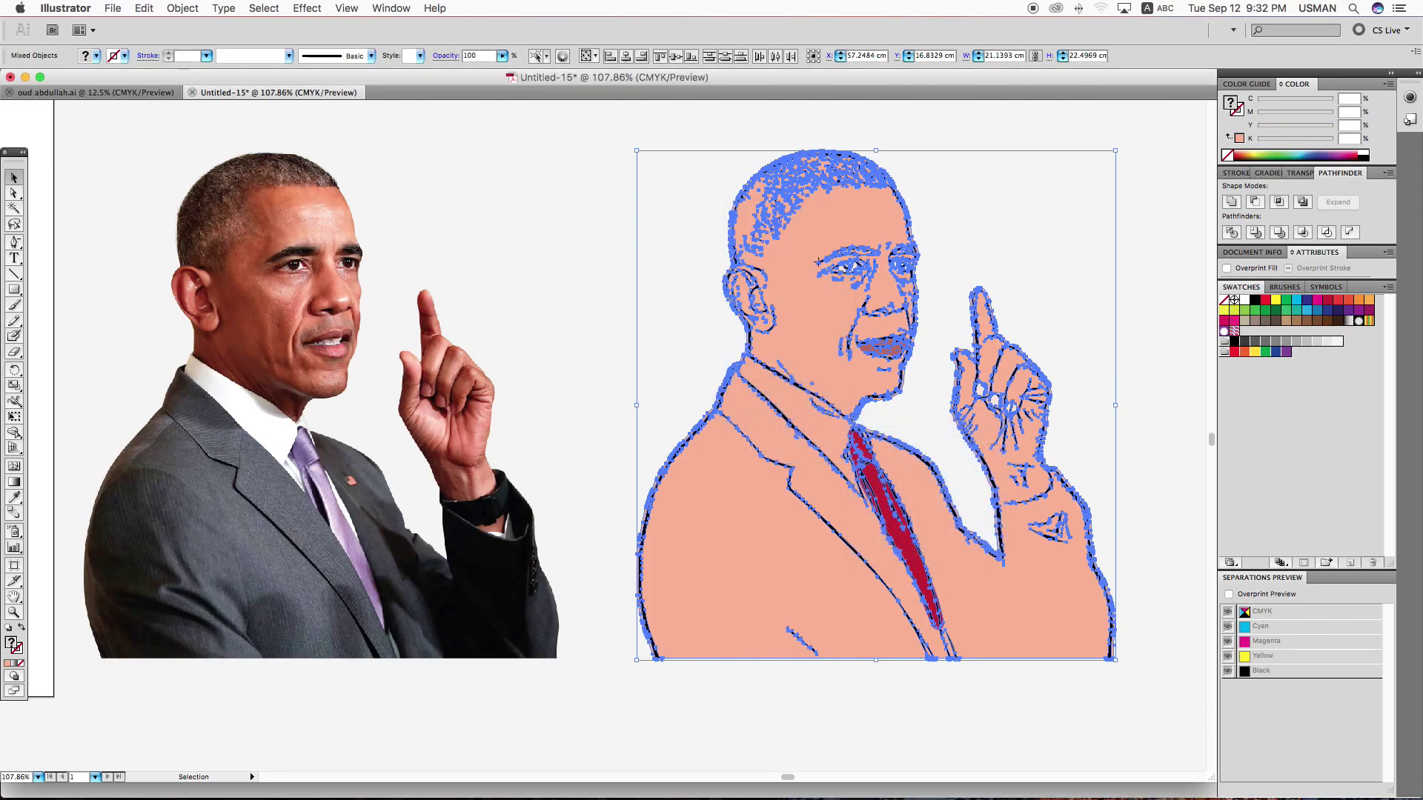
left_click_drag(905, 311, 826, 313)
left_click(1130, 366)
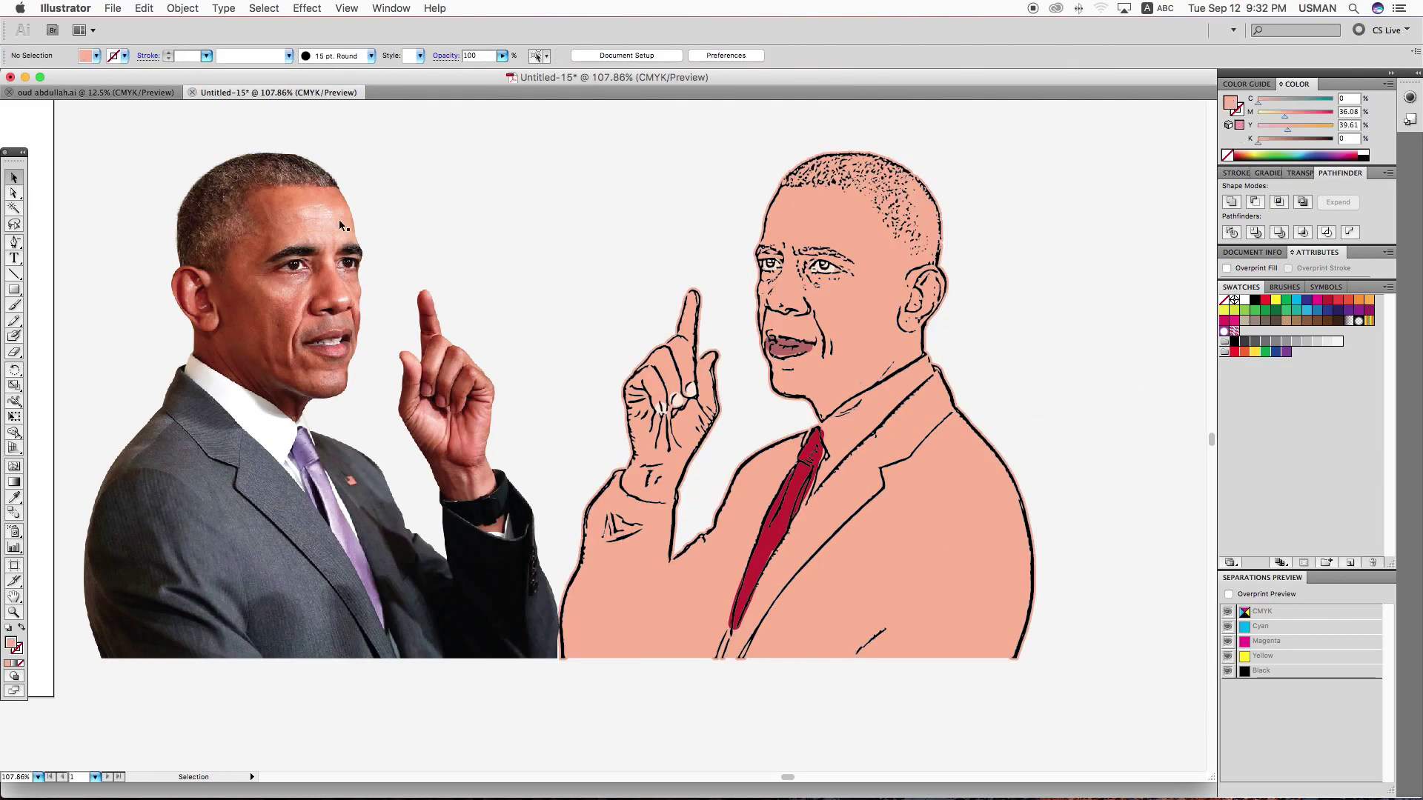
key("ctrl+space")
left_click_drag(134, 143, 1130, 708)
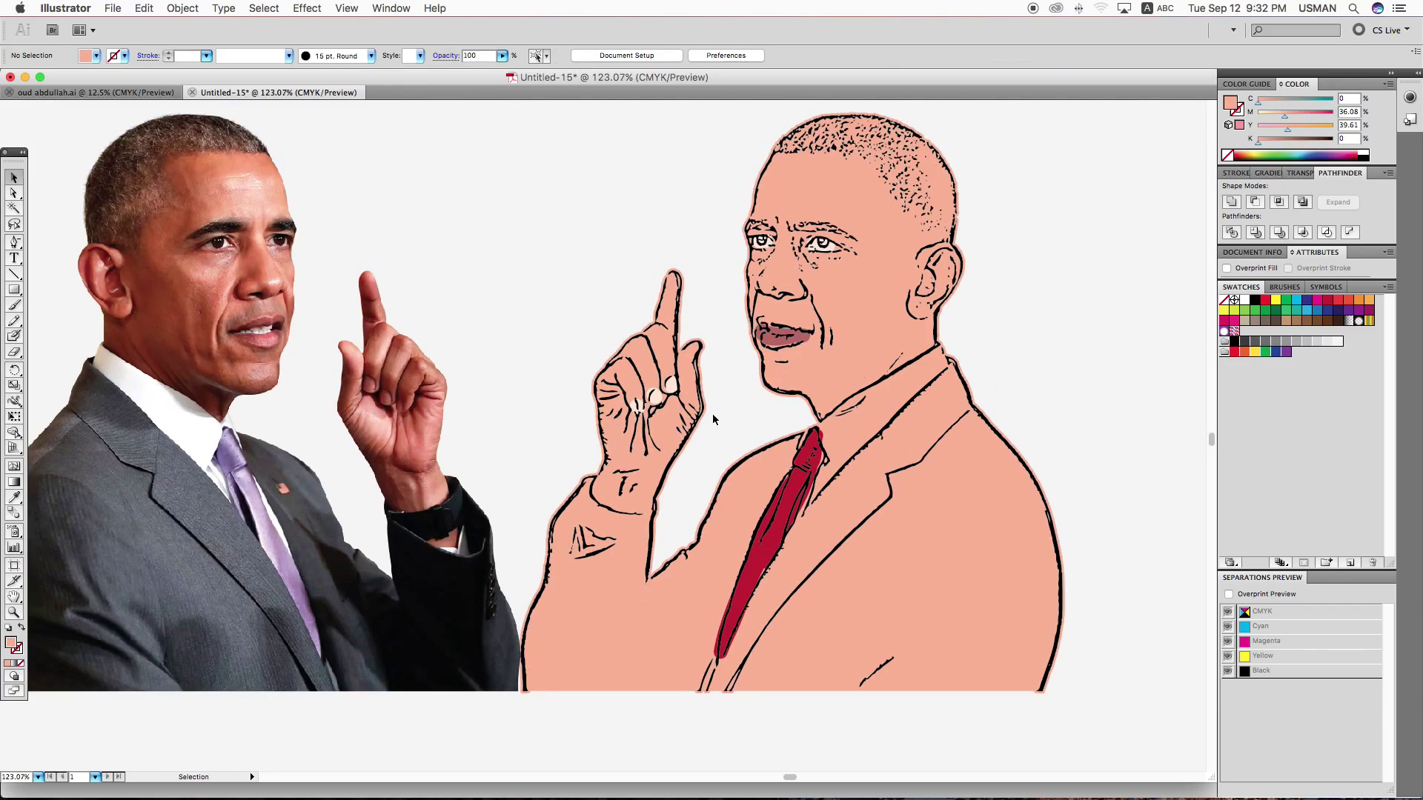
key("ctrl+minus")
key("ctrl+minus")
Delete the original photo and move the traced portrait onto the blank artboard.
left_click(356, 319)
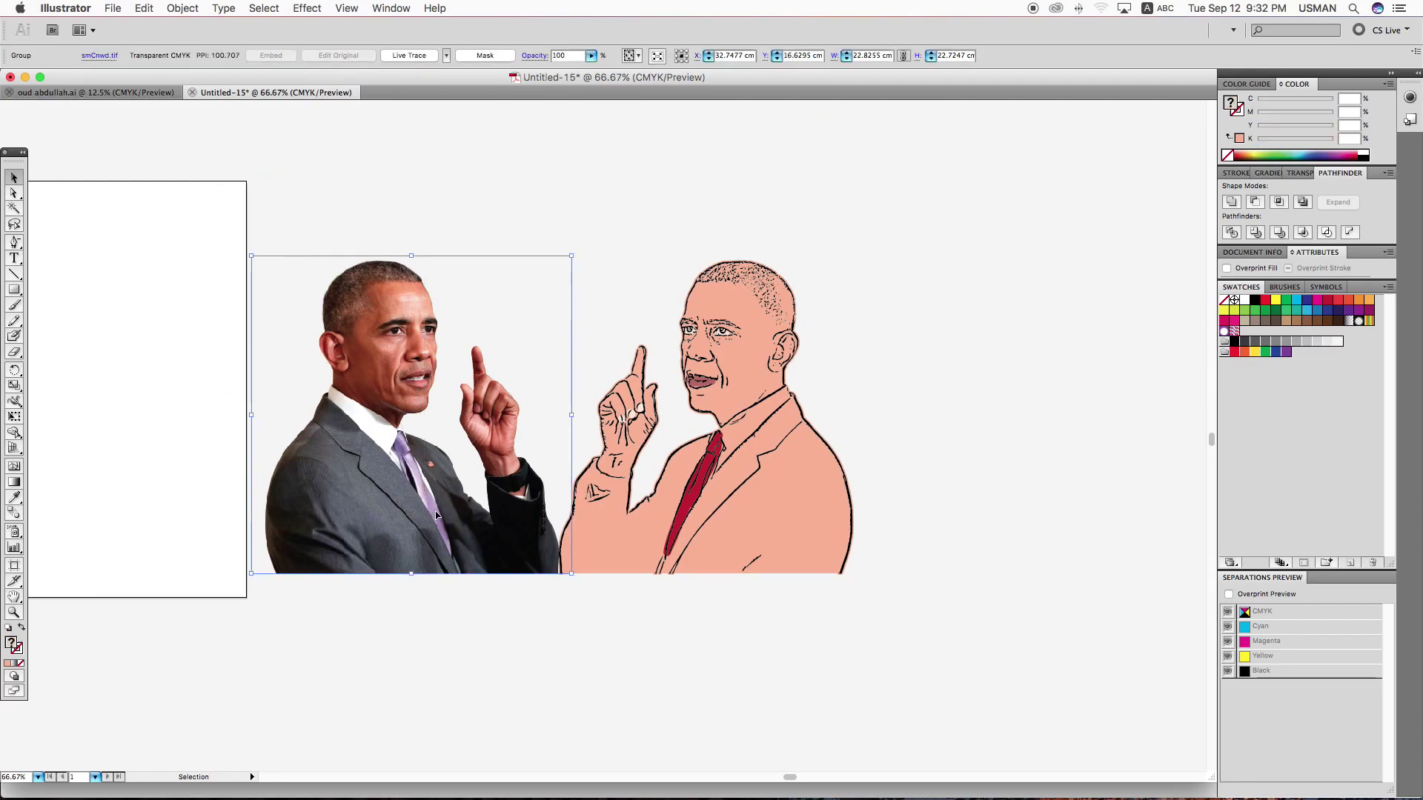
key("Delete")
left_click_drag(497, 308, 1038, 680)
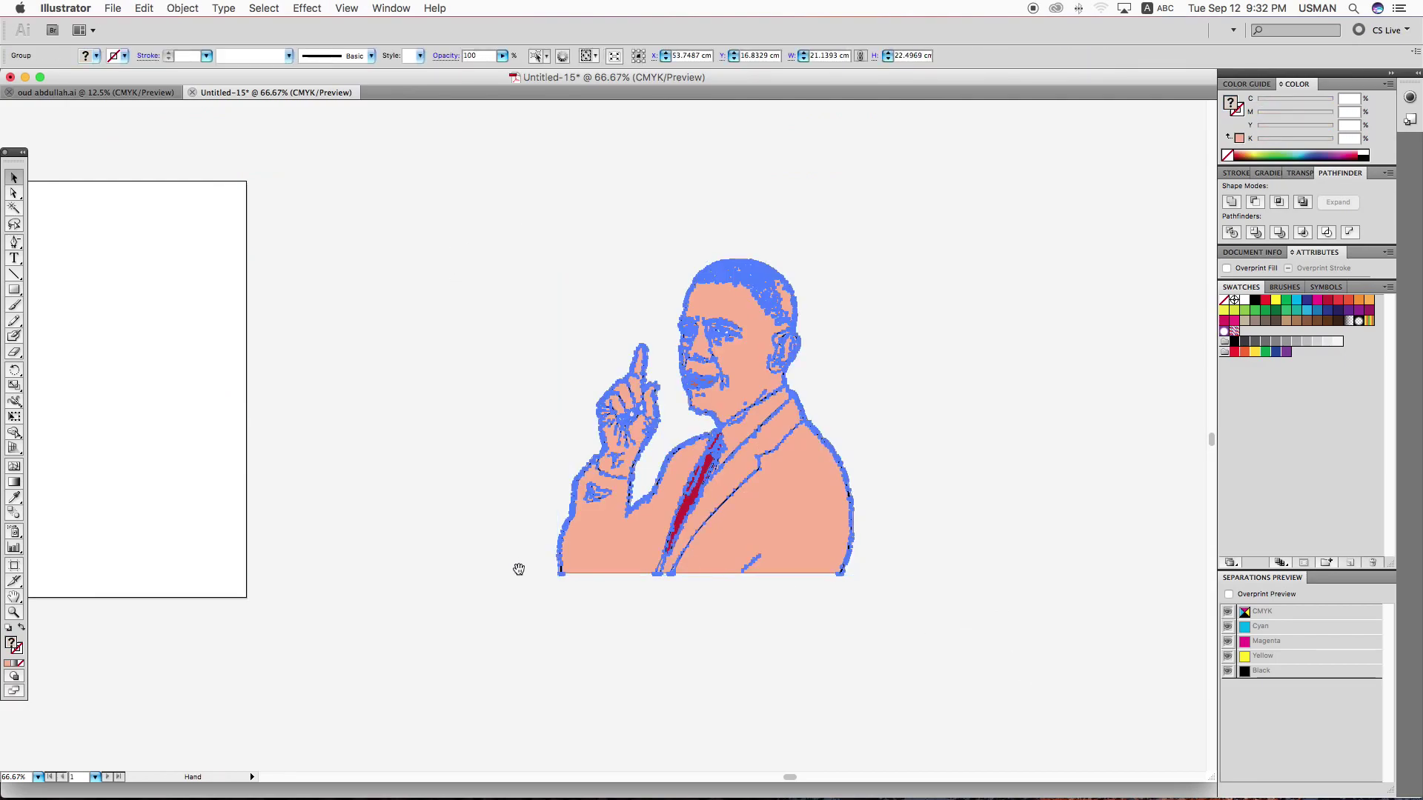
mouse_move(675, 500)
left_mouse_down()
mouse_move(1104, 533)
mouse_move(503, 462)
left_mouse_up()
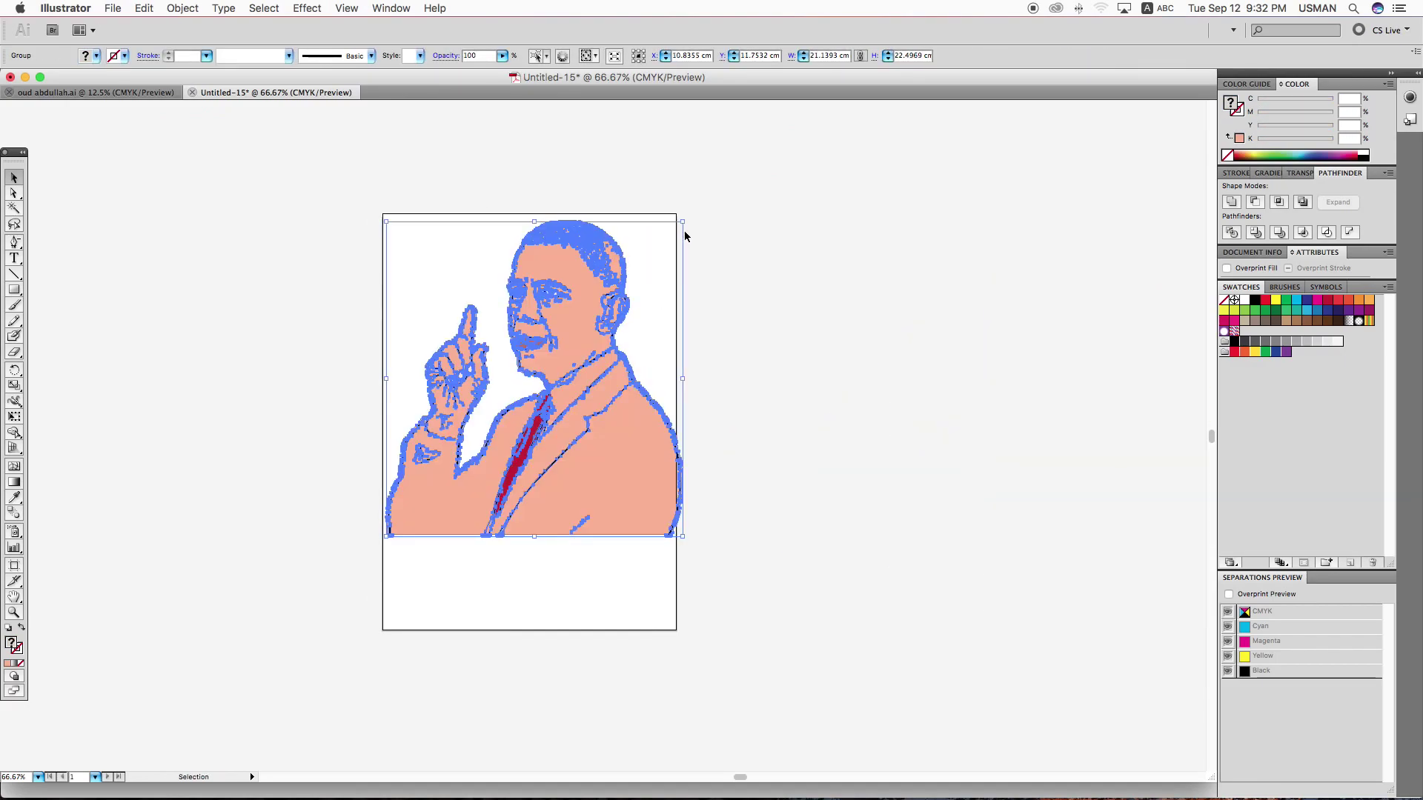
left_click(685, 222)
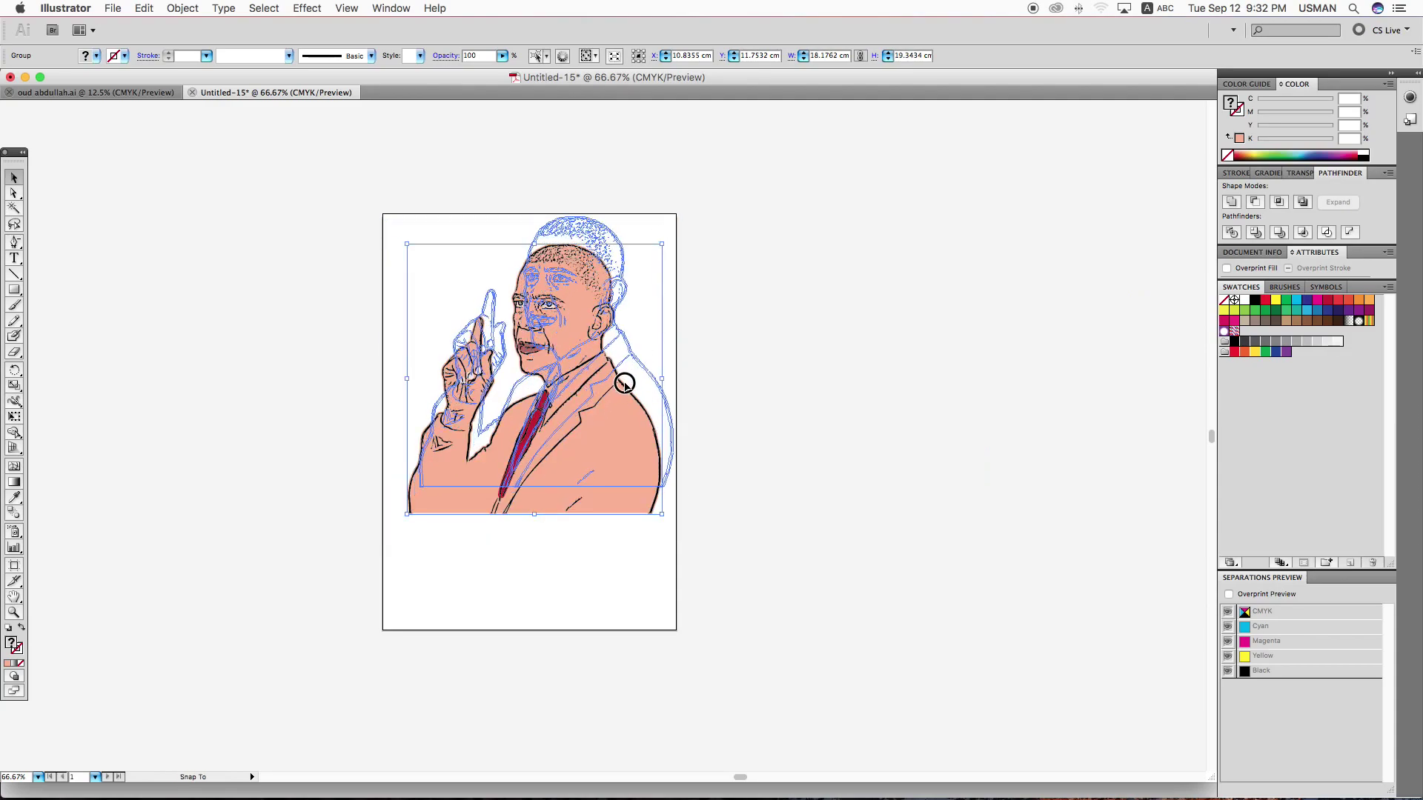
Raise the artboard's bottom edge to the portrait's base and pull its left edge inward.
key("z")
left_click_drag(266, 197, 892, 657)
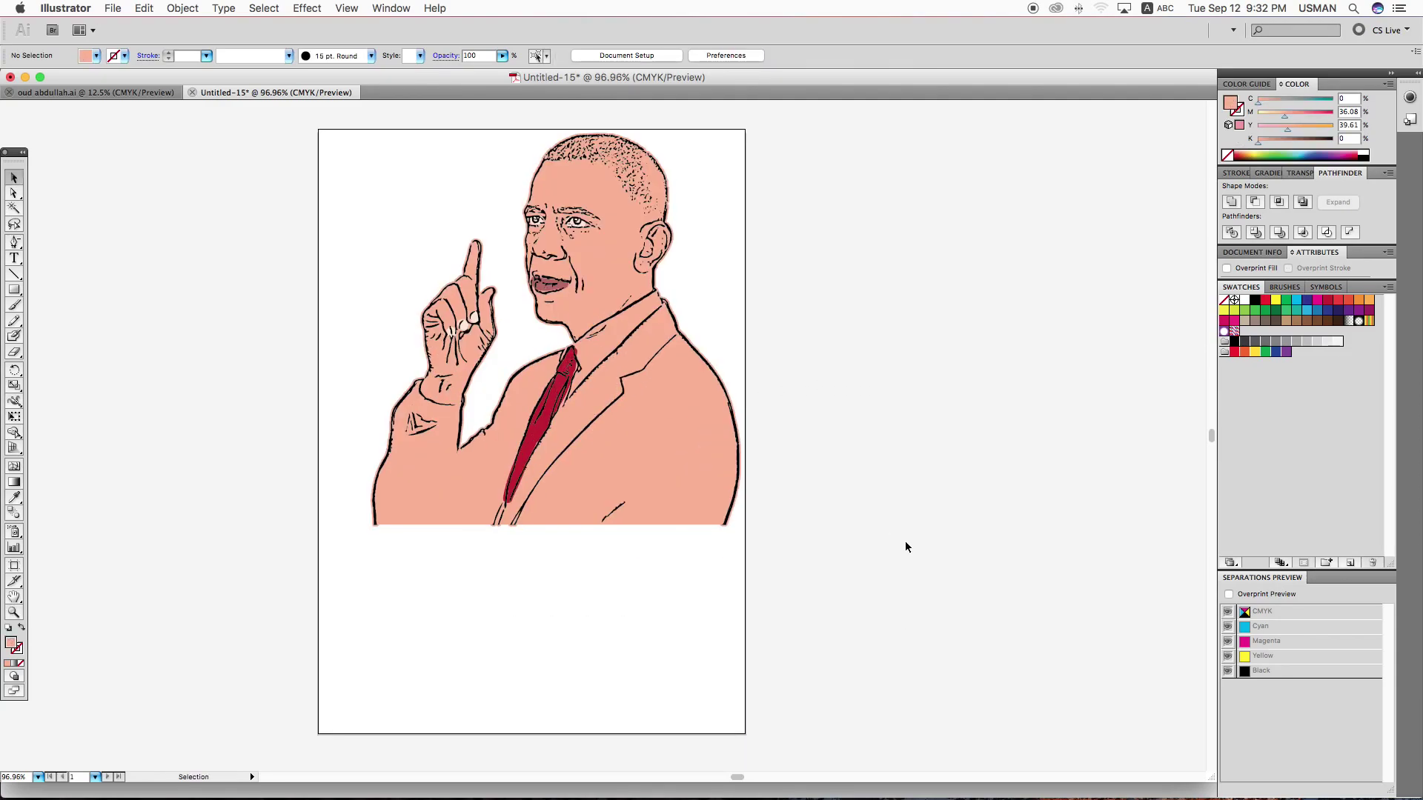
key("shift+o")
left_click_drag(534, 731, 575, 523)
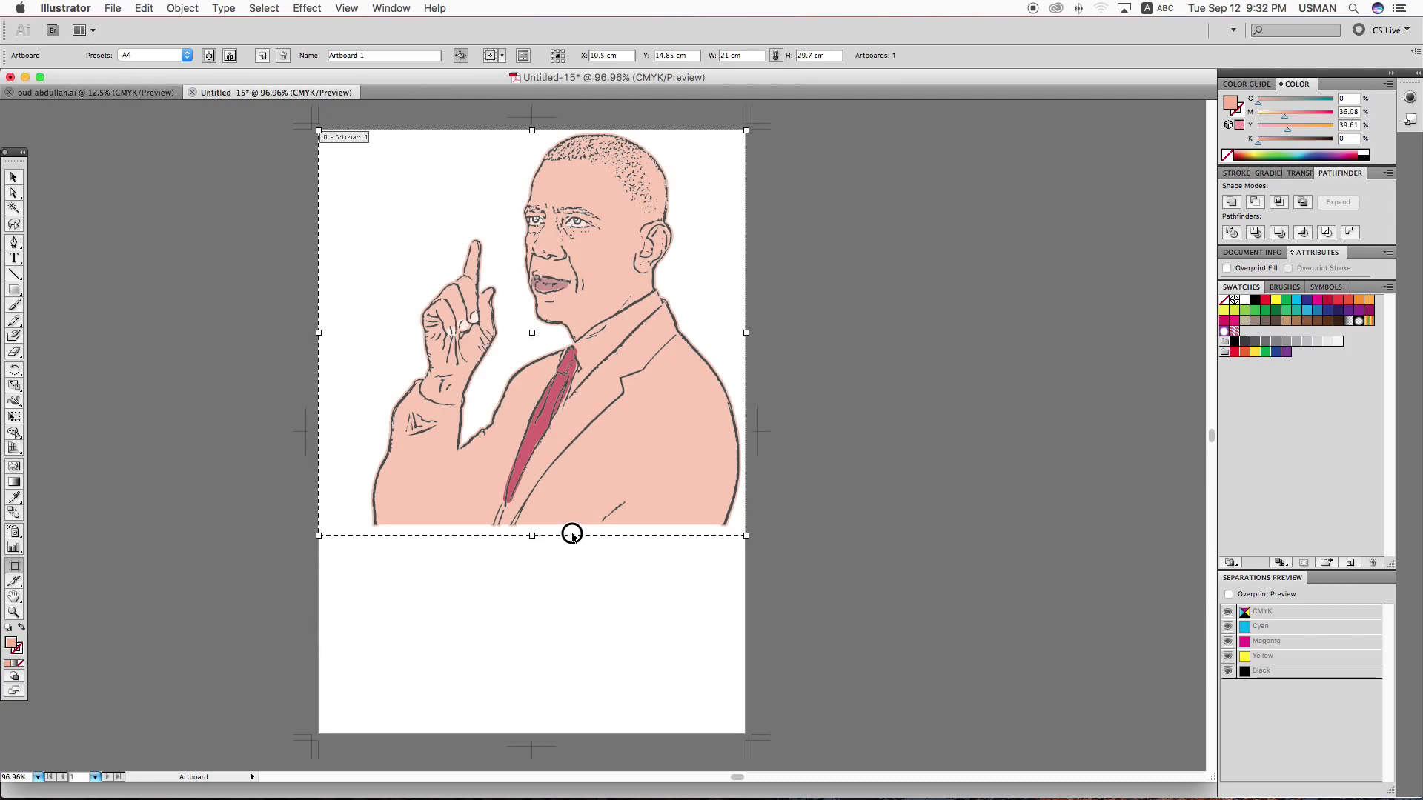
left_click_drag(320, 327, 369, 328)
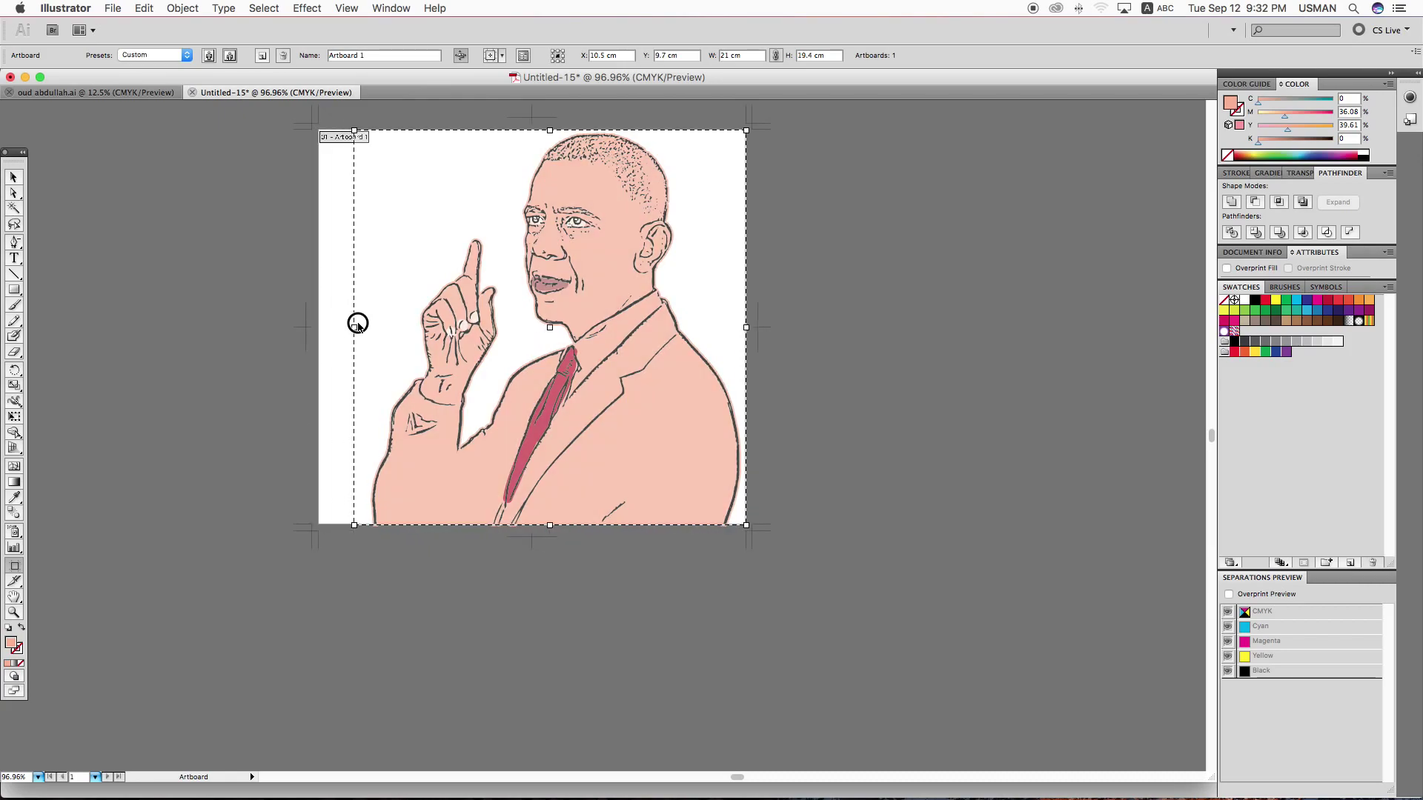
key("z")
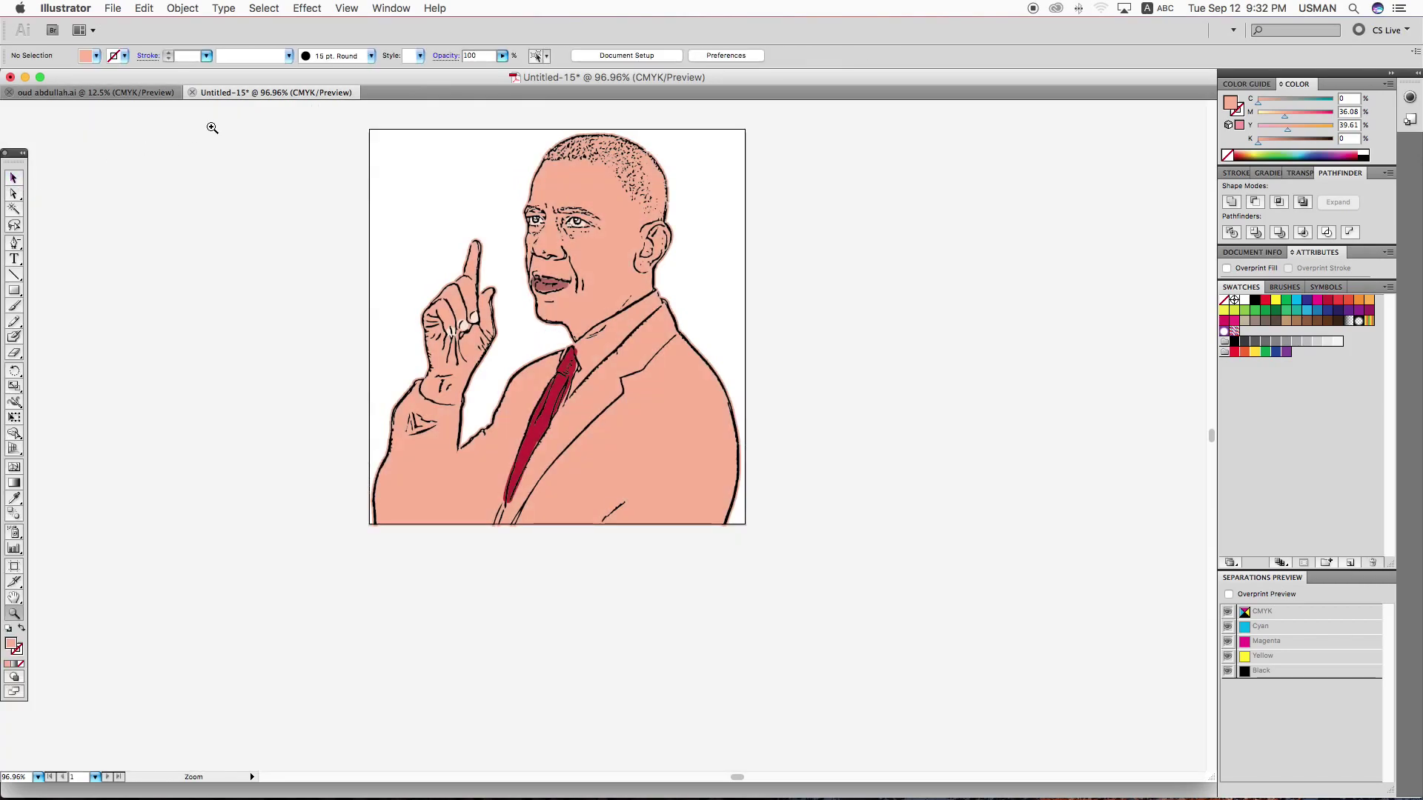
left_click_drag(267, 126, 1004, 597)
Draw a black rectangle covering the whole artboard and send it behind the portrait.
key("v")
left_click(19, 292)
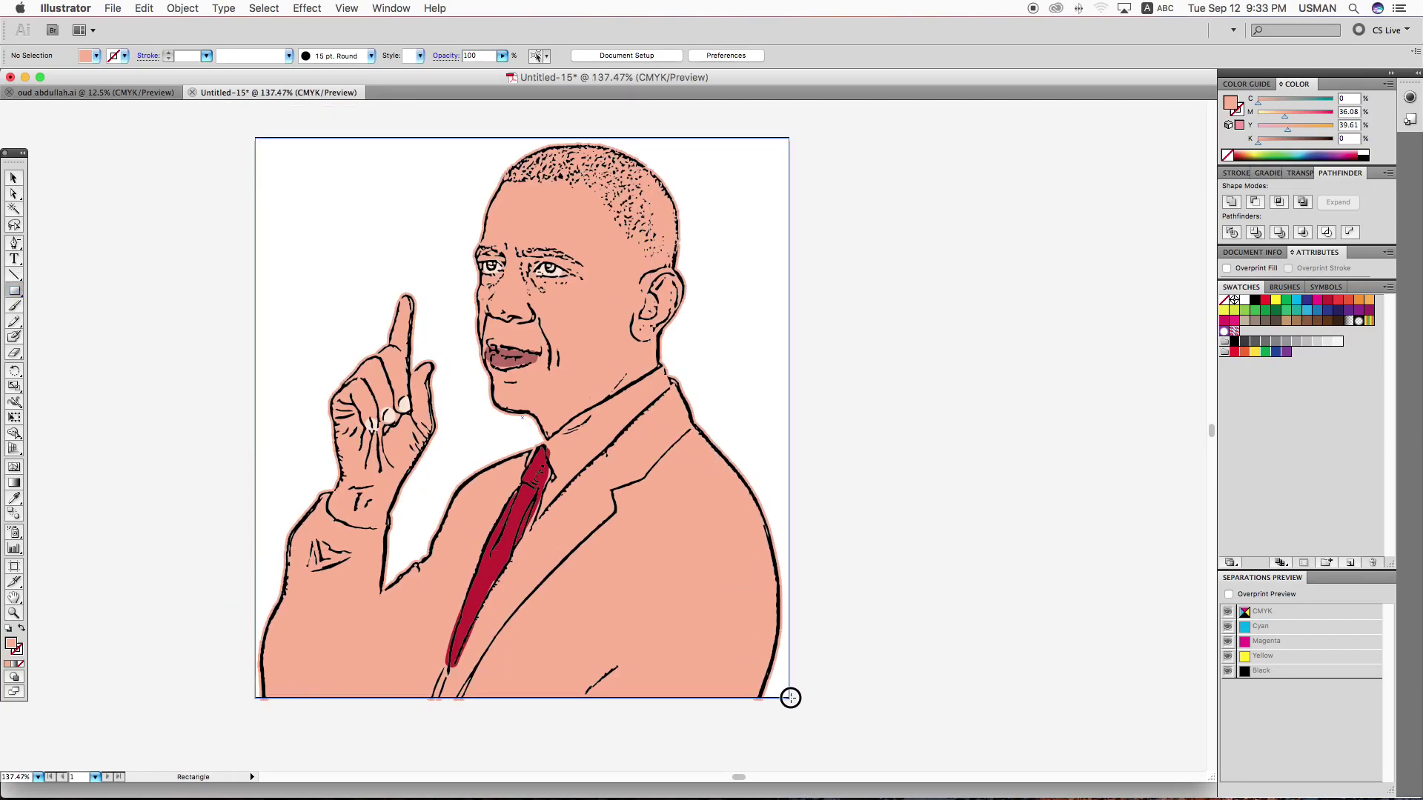
left_click_drag(254, 138, 789, 698)
key("v")
left_click(1364, 150)
key("ctrl+shift+bracketleft")
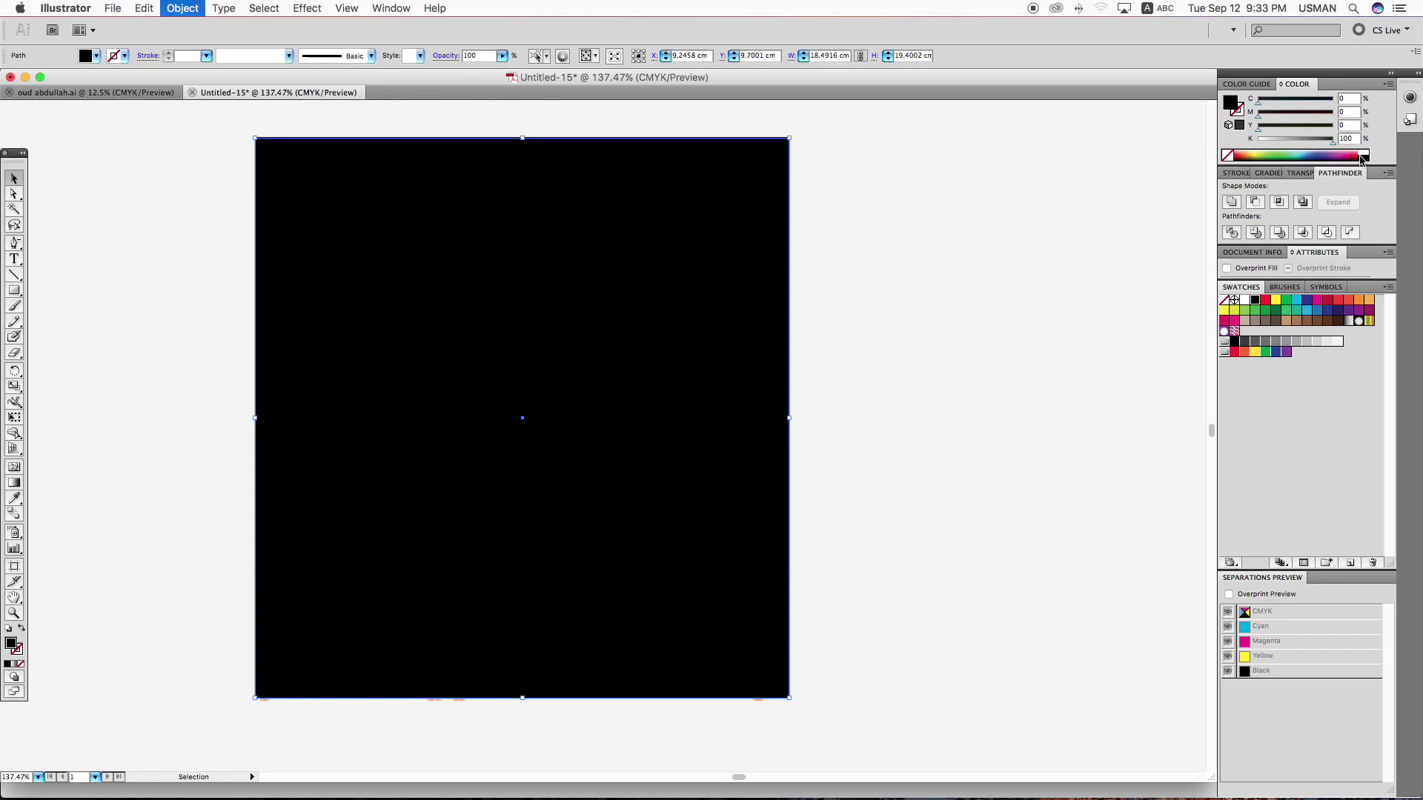
left_click(963, 278)
left_click_drag(766, 354, 746, 349)
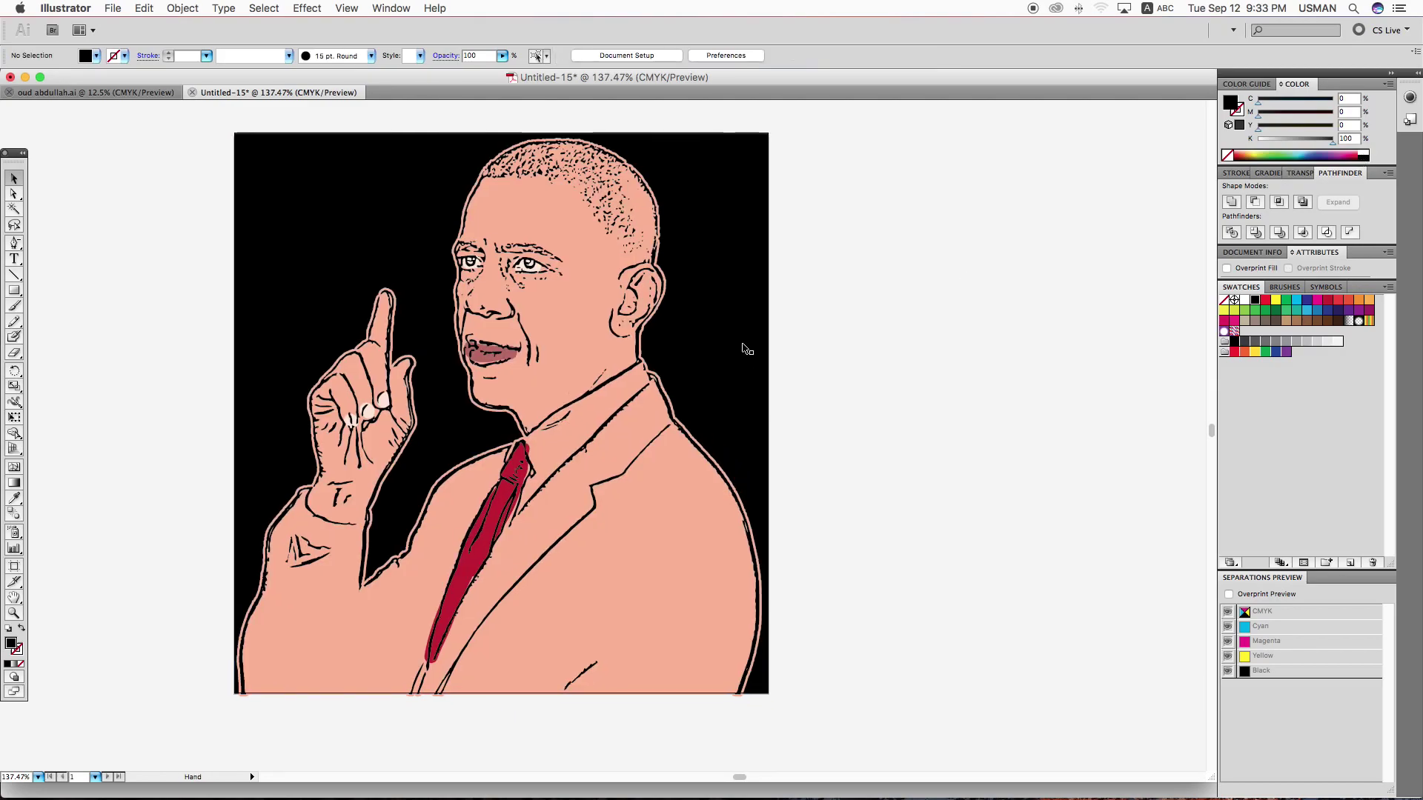
Ungroup the portrait artwork, test-moving the skin shape and undoing it.
left_click(709, 572)
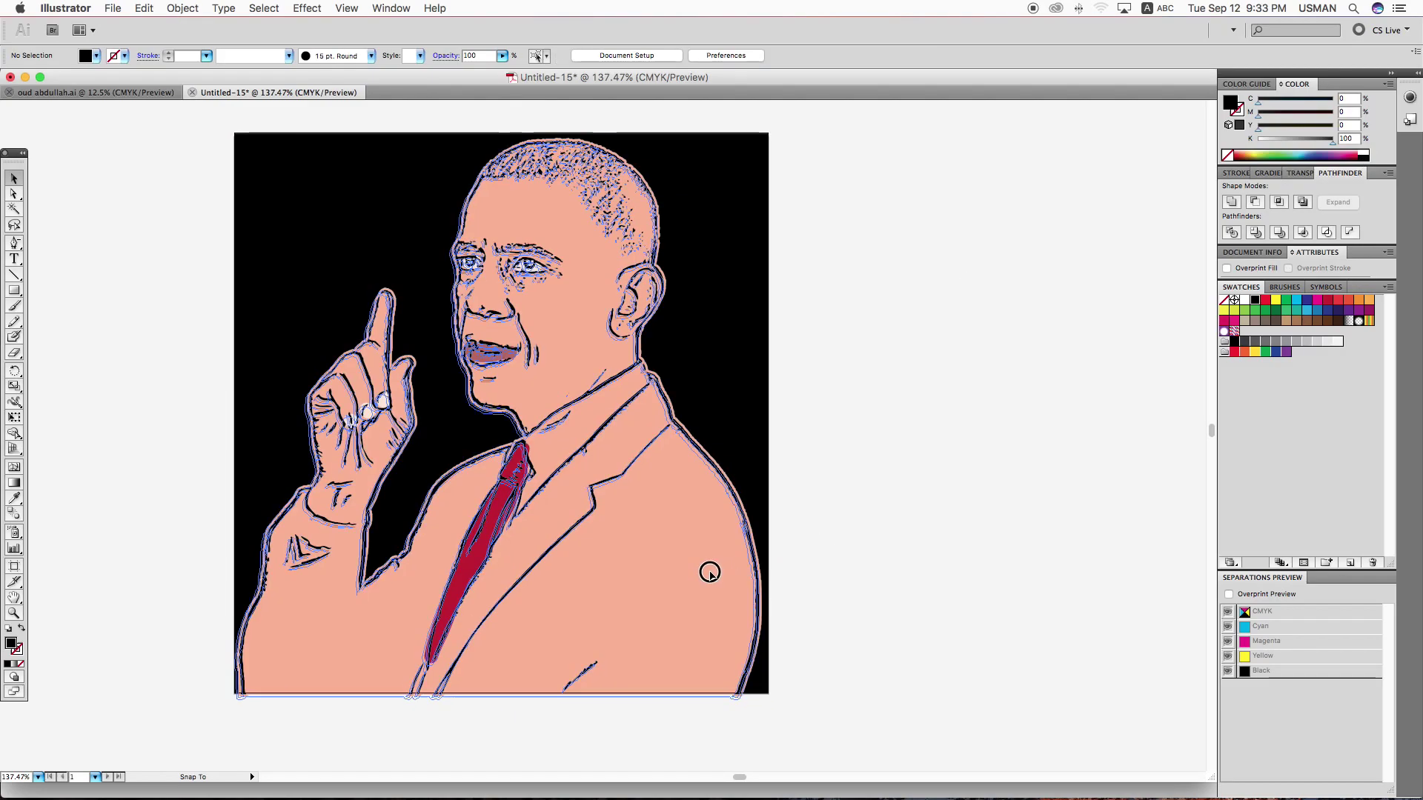
right_click(1043, 289)
left_click(1095, 372)
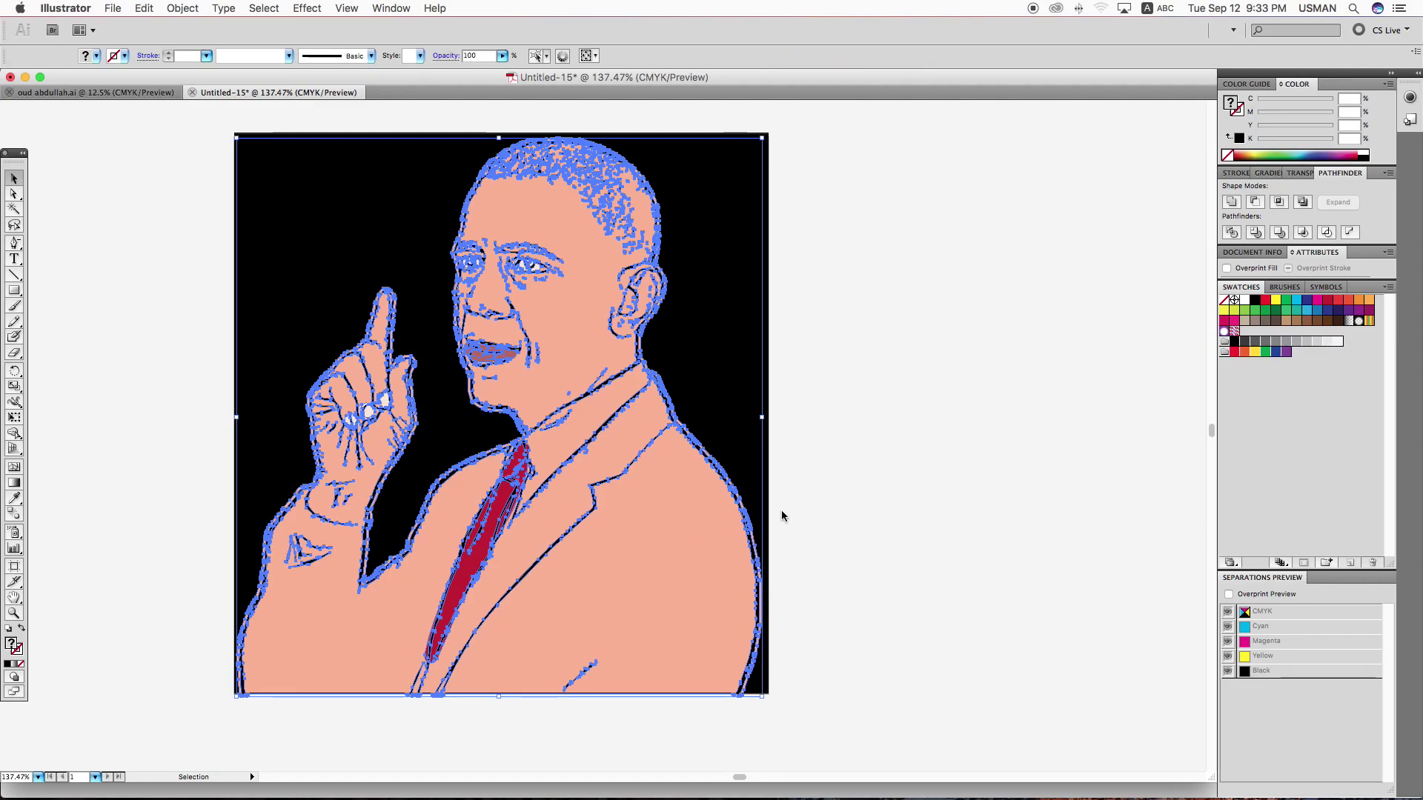
left_click_drag(749, 511, 864, 626)
key("ctrl+z")
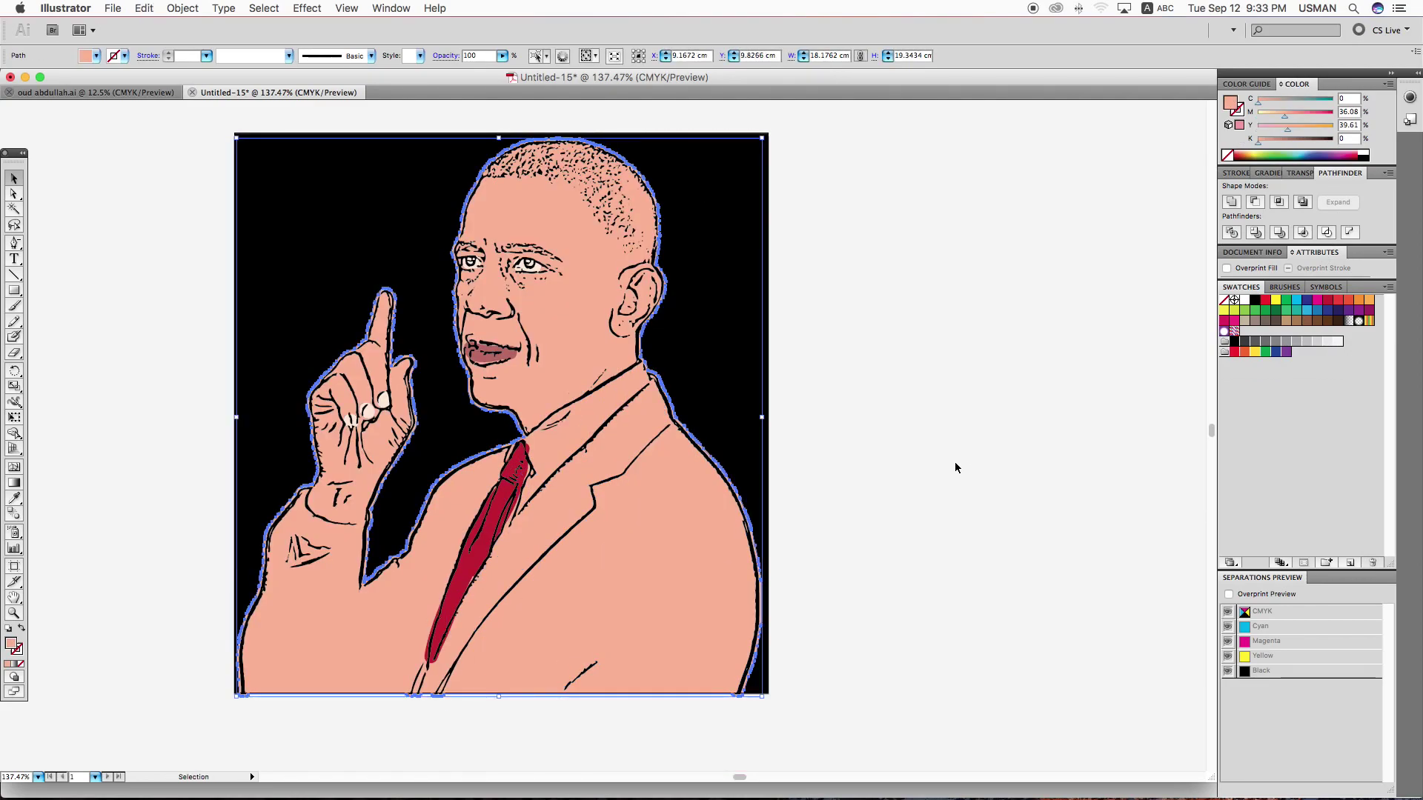
key("ctrl+1")
Duplicate the portrait and background to the left and reflect the copy horizontally.
left_click_drag(211, 186, 519, 415)
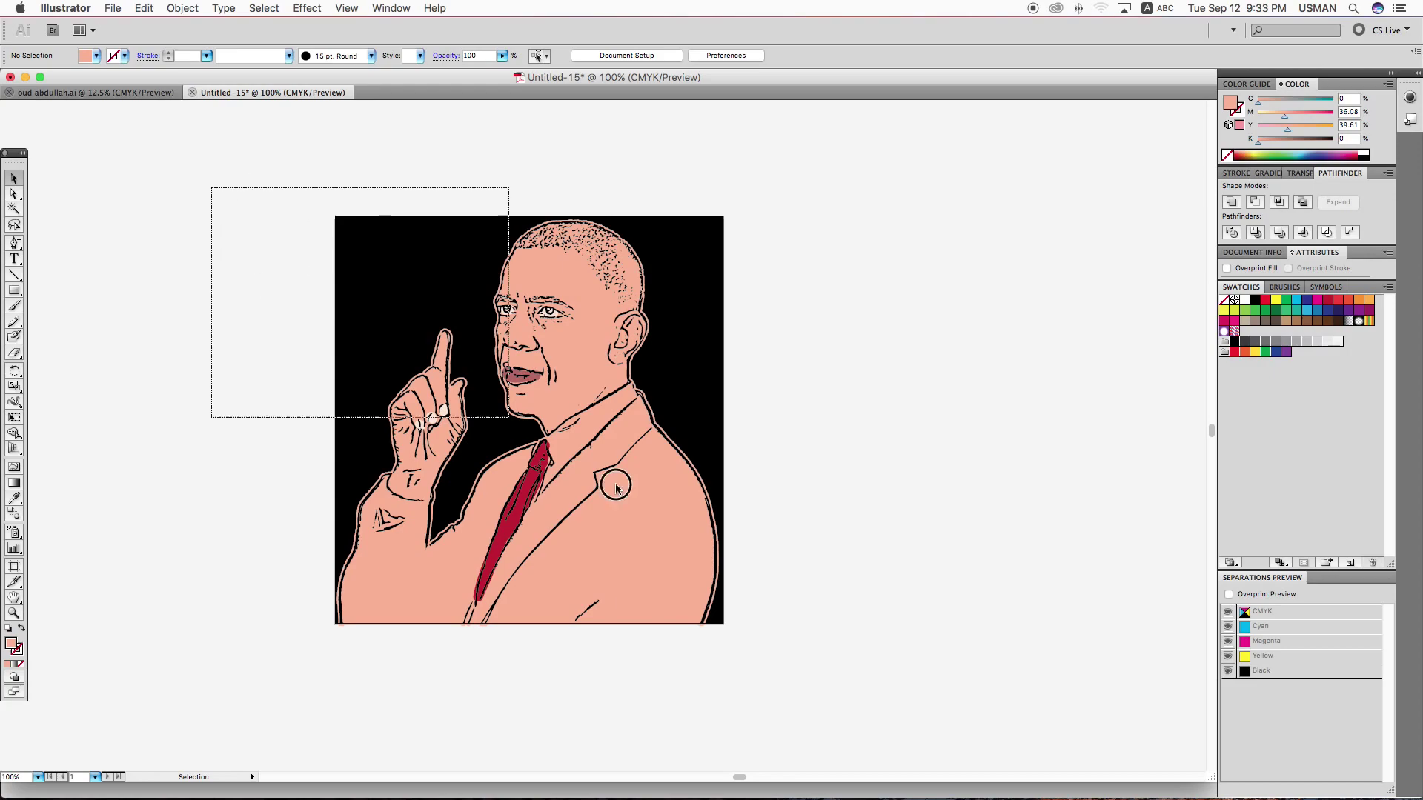
left_click_drag(595, 357, 109, 378)
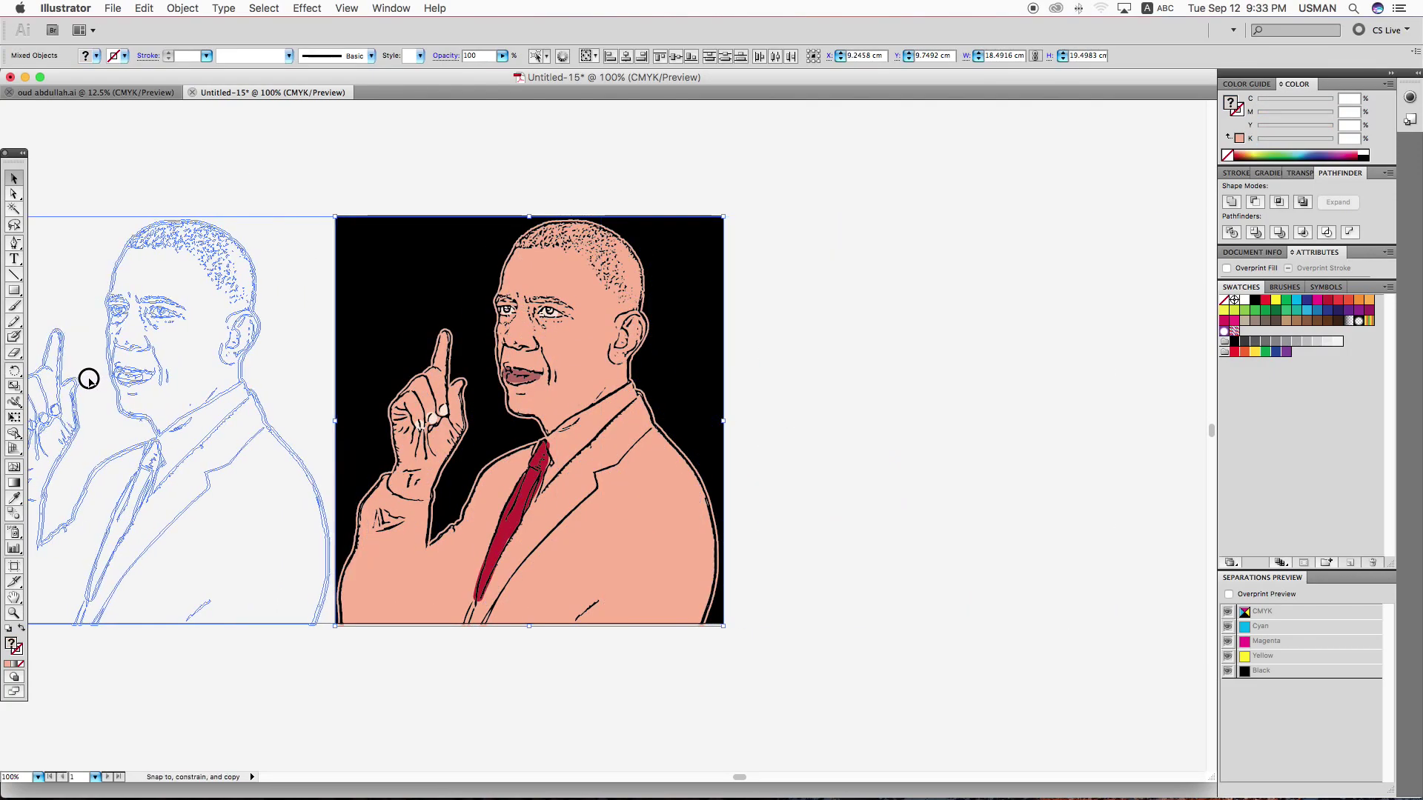
left_click_drag(108, 378, 89, 376)
scroll(250, 331, "left", 3)
right_click(393, 305)
mouse_move(434, 412)
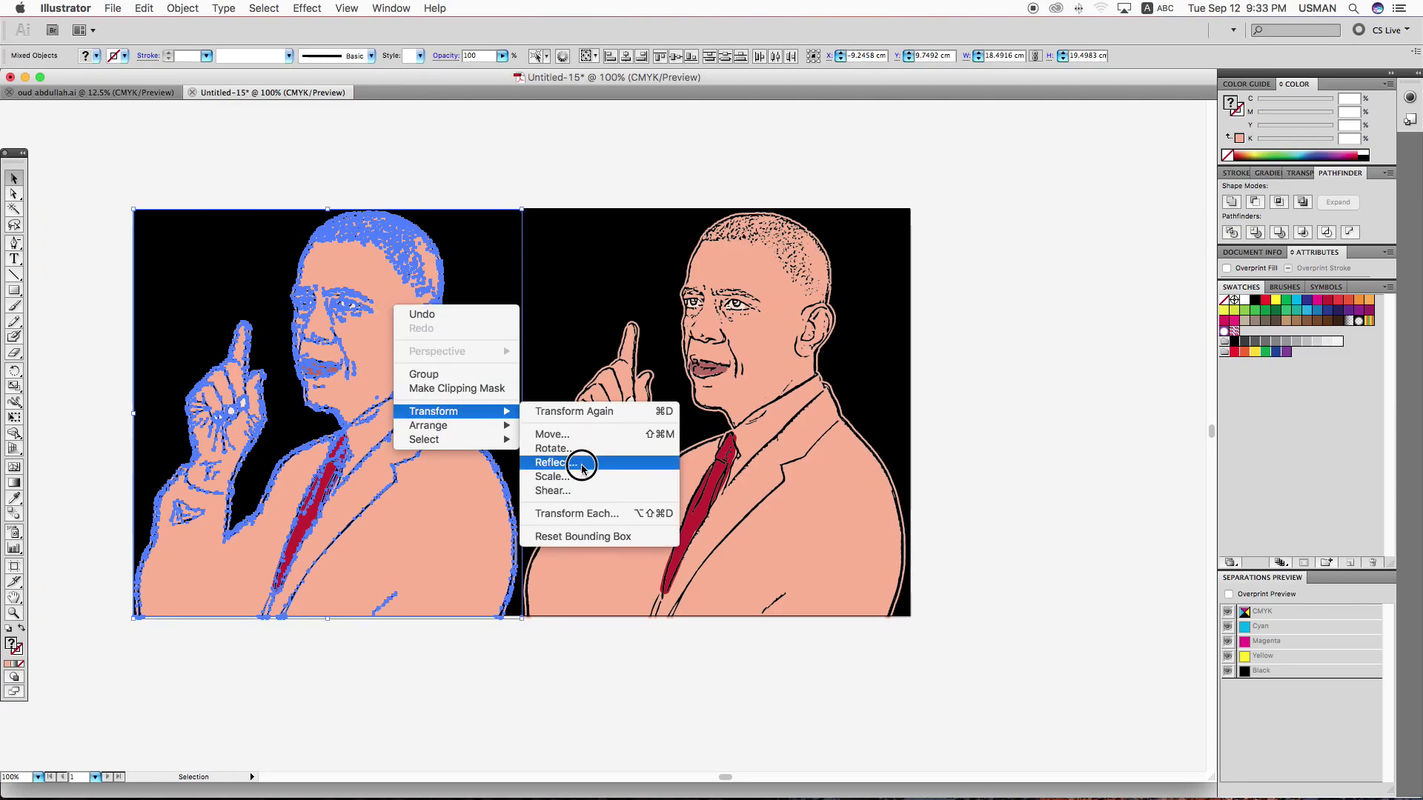
left_click(579, 466)
left_click(784, 247)
left_click(581, 181)
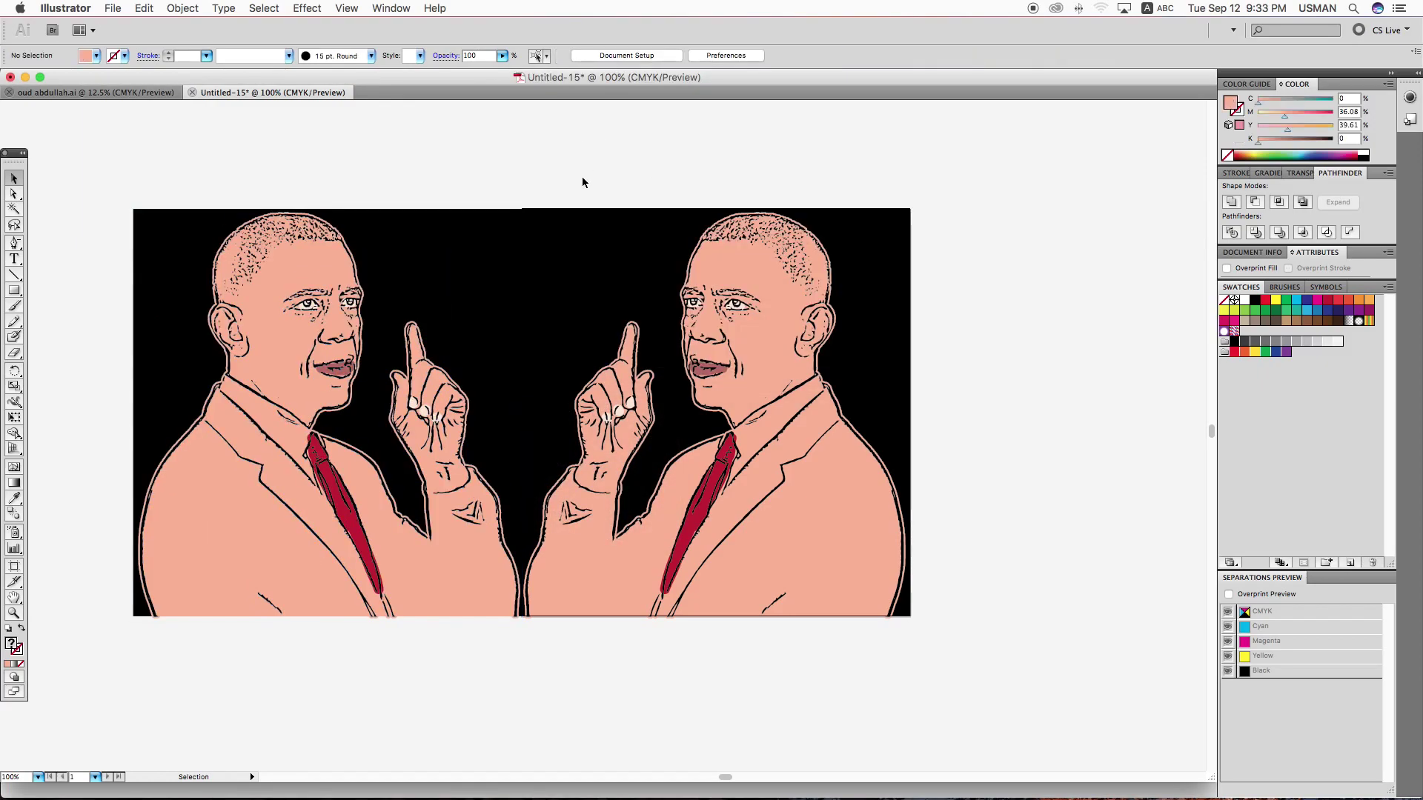
Remove the left copy's nail dots and red tie, then undo to restore its line art.
left_click(320, 317)
left_click(315, 304, "alt")
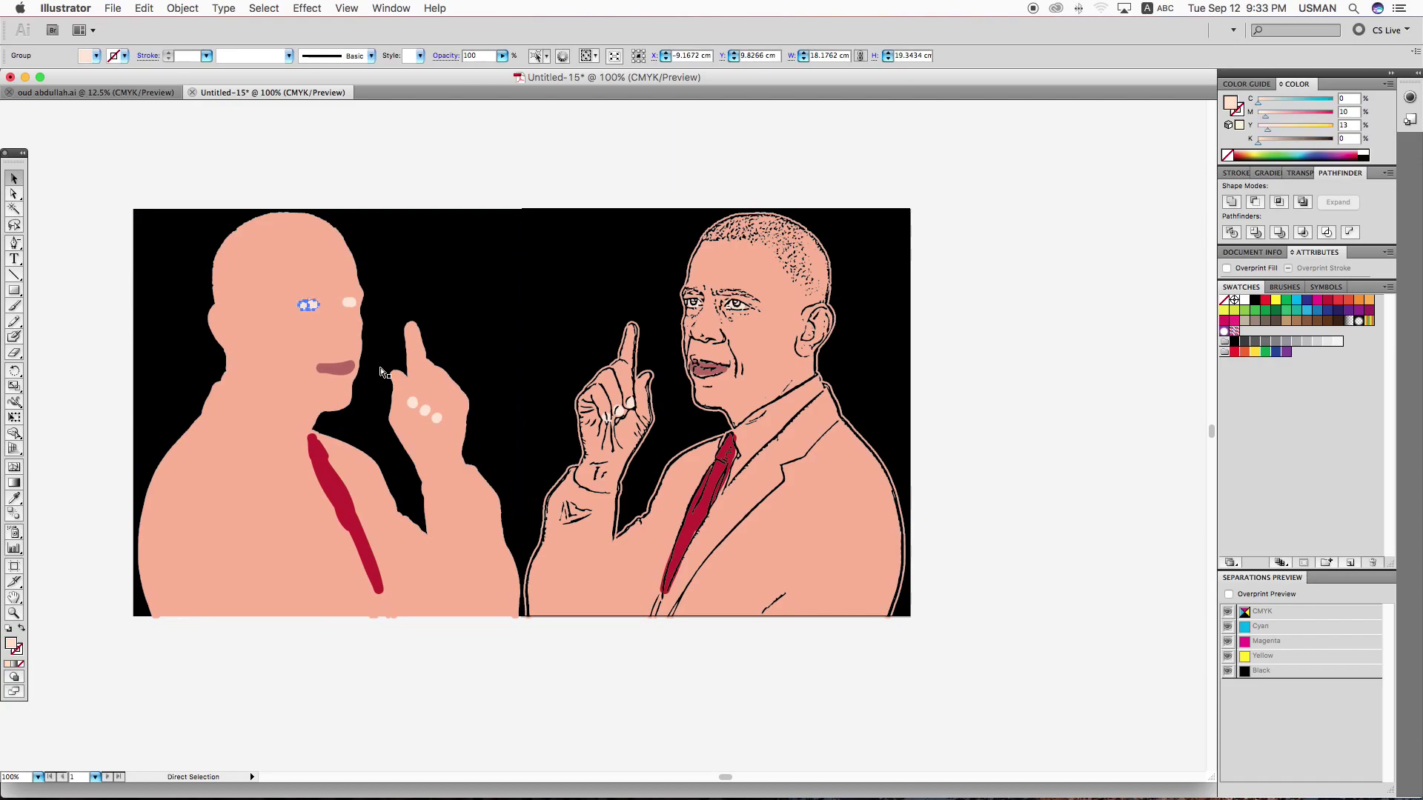
left_click(413, 403)
key("super+3")
left_click(345, 511)
key("super+3")
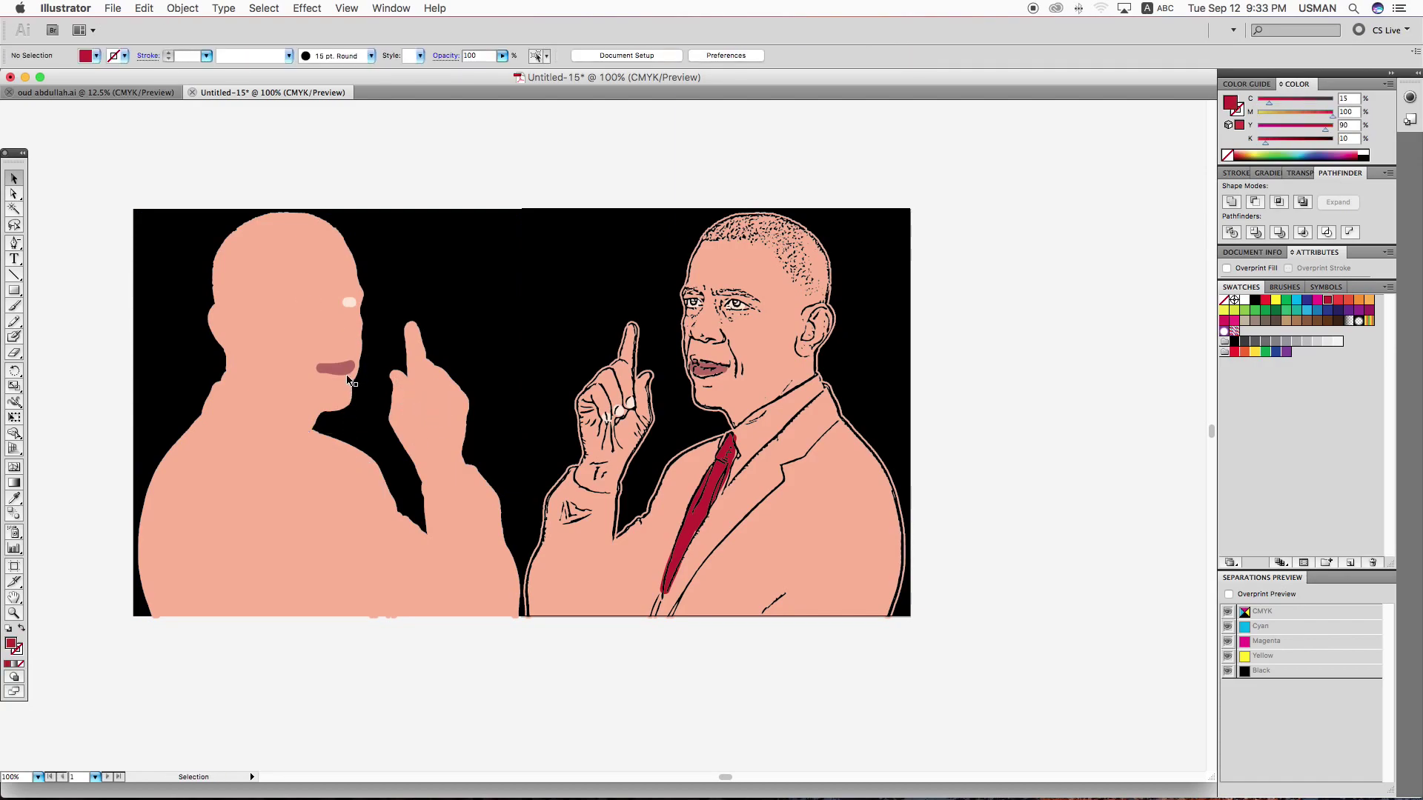
left_click(336, 368)
key("super+z")
key("super+z")
key("super+z")
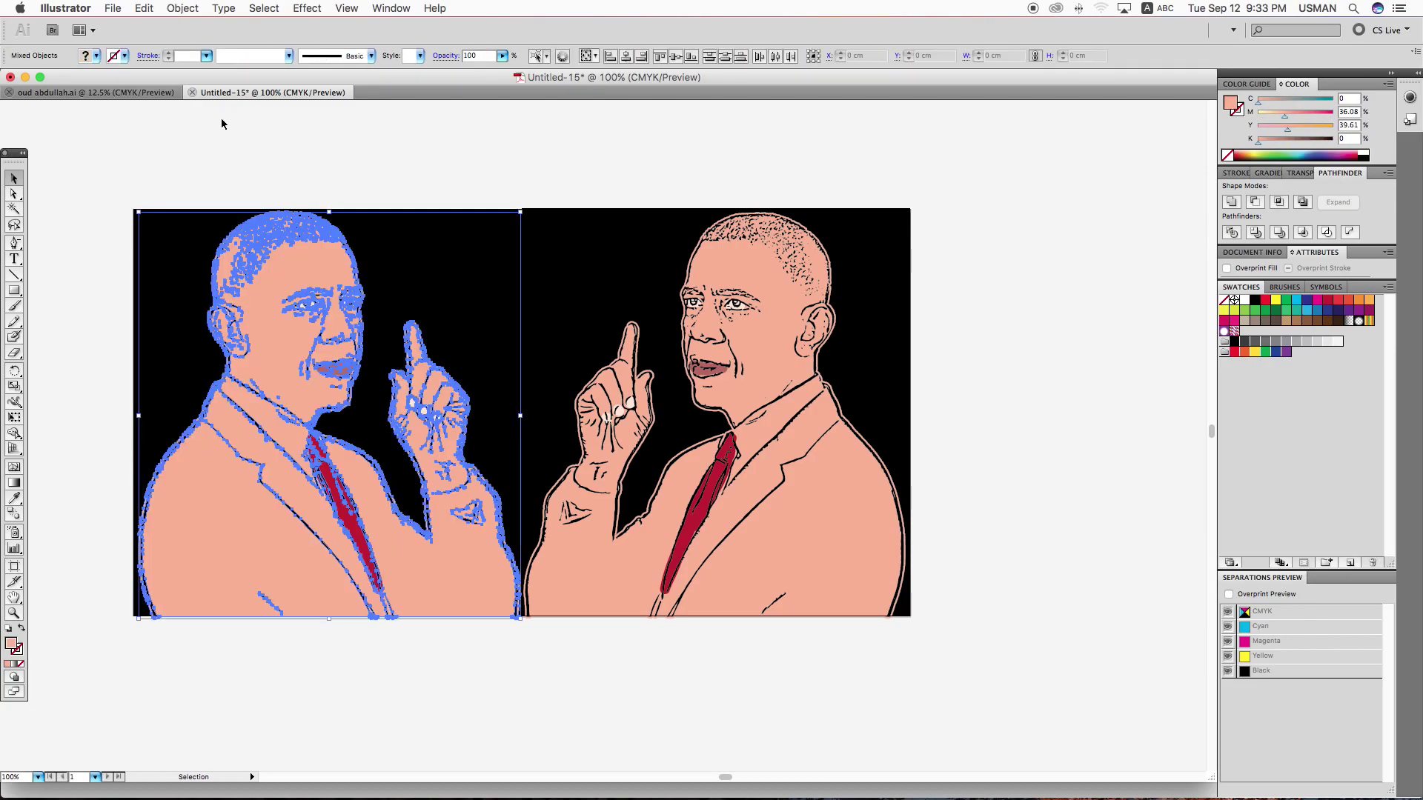
Invert the left figure's colours with Edit Colors, keeping its teal fill shape in place.
left_click(144, 8)
mouse_move(171, 264)
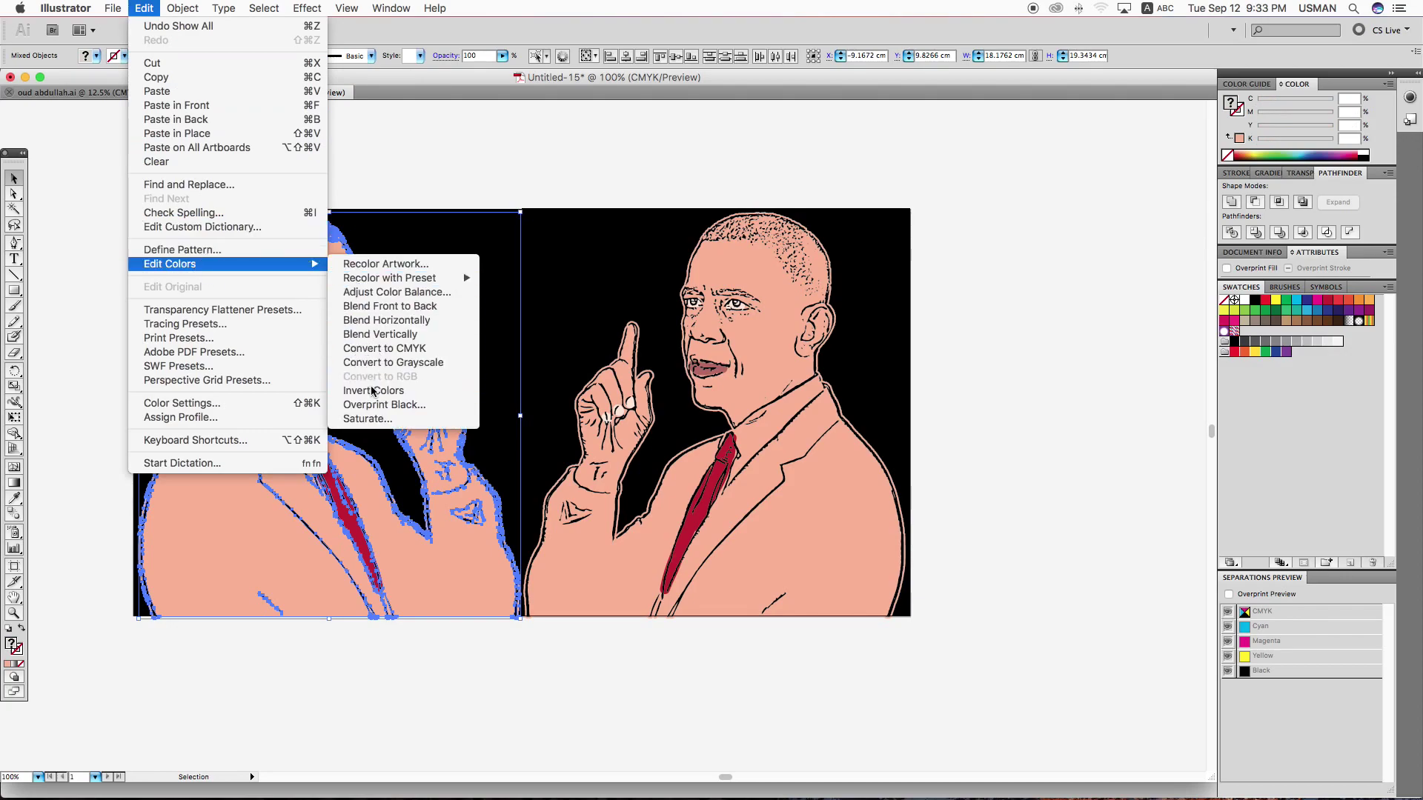
left_click(389, 385)
key("a")
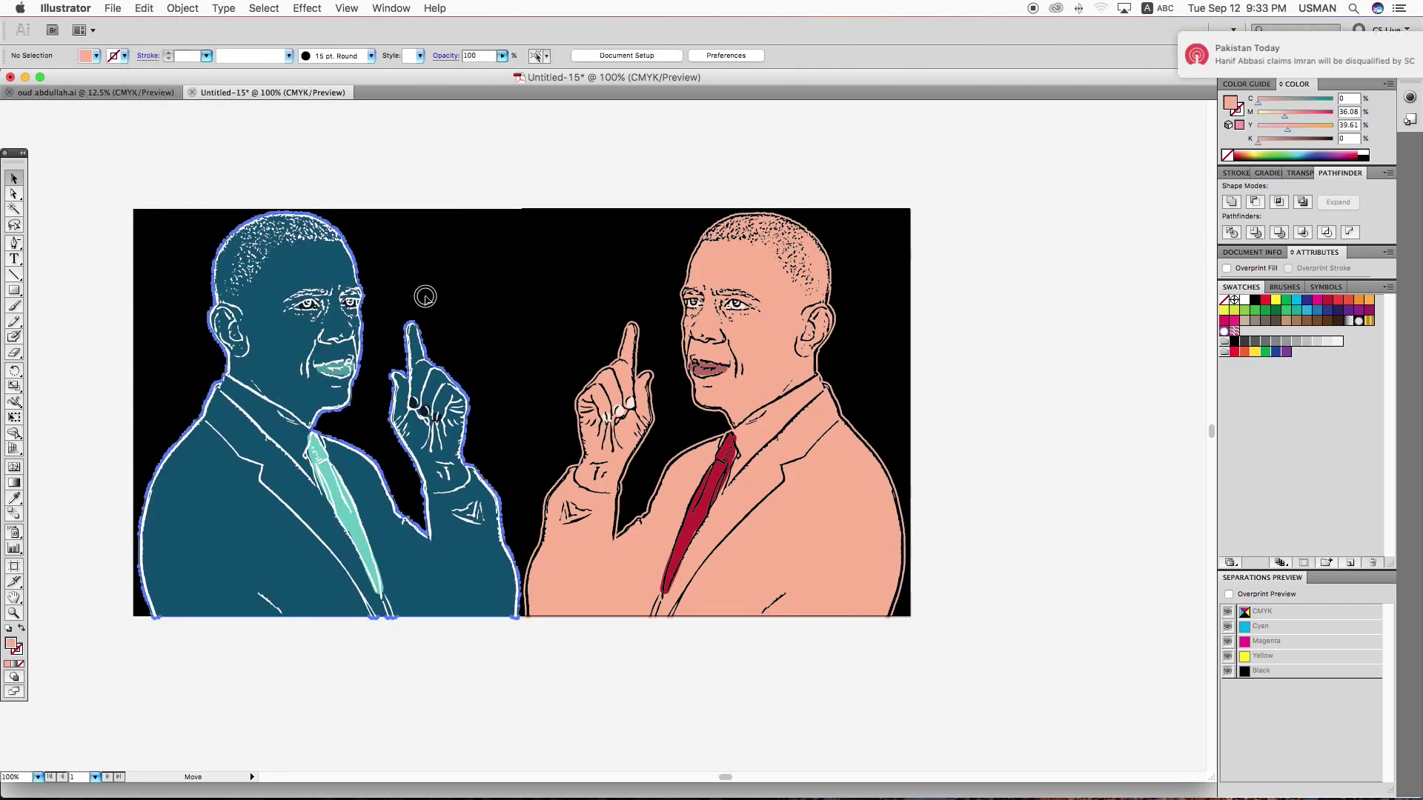
left_click_drag(339, 281, 460, 319)
key("super+z")
key("v")
key("Delete")
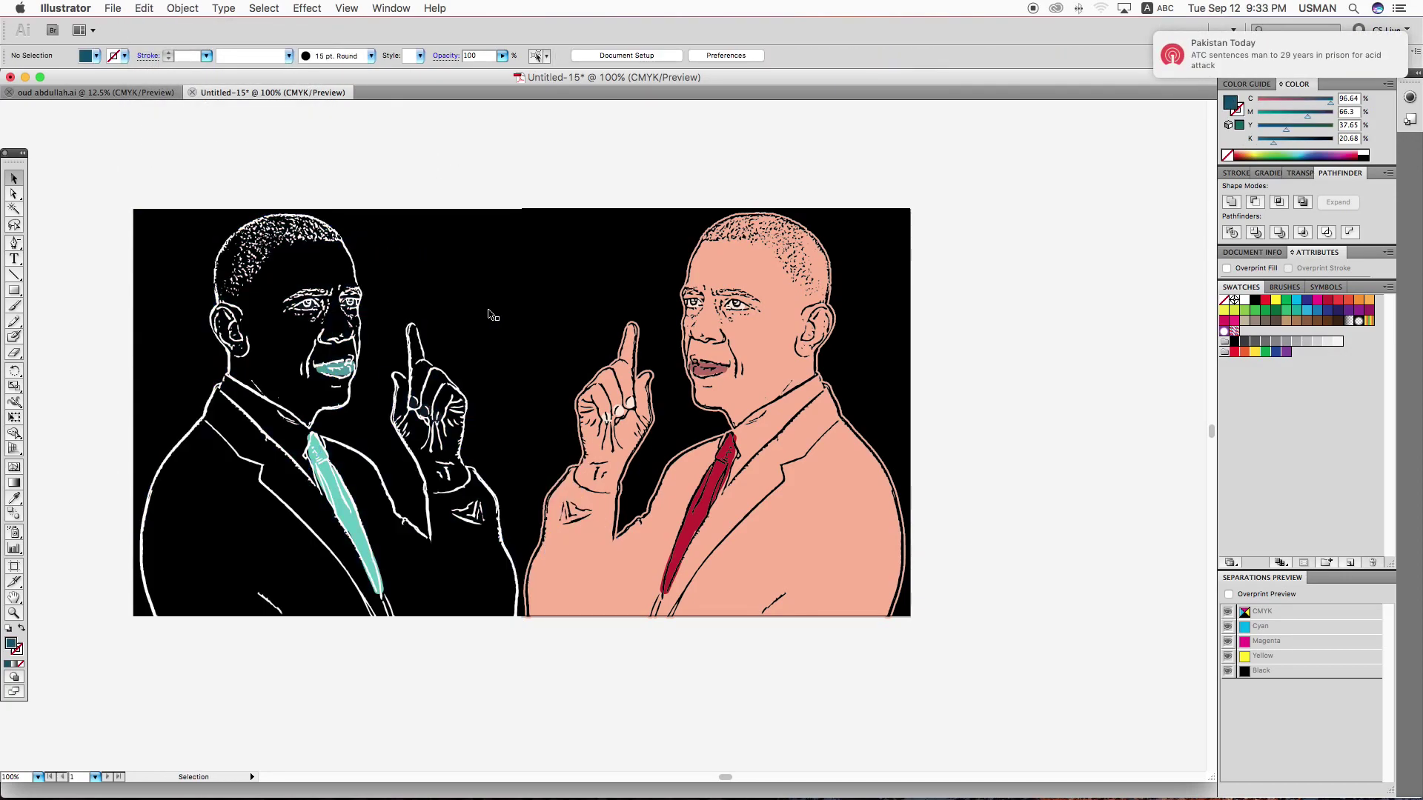
key("super+z")
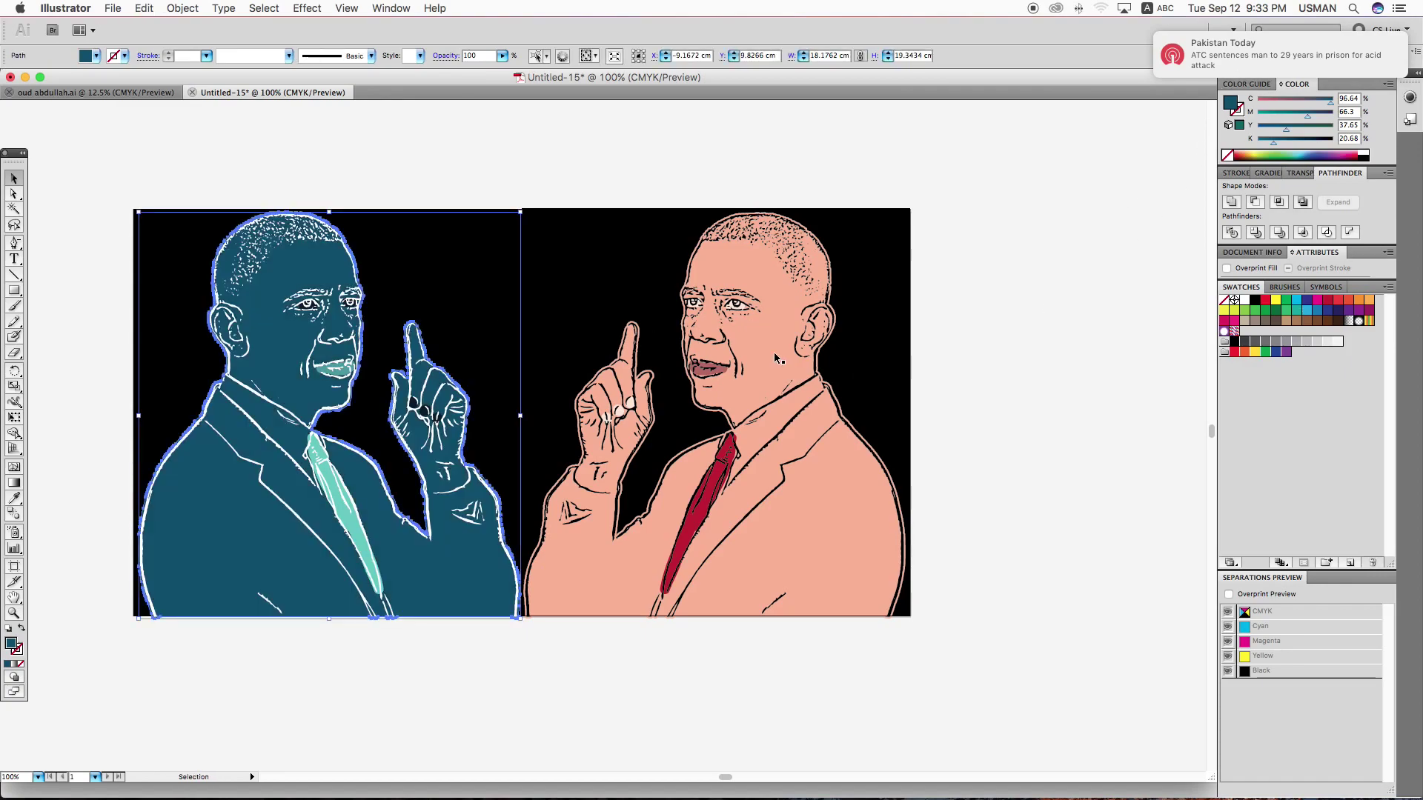
Set the left figure's body fill to 90% black, then frame both portraits.
key("super+z")
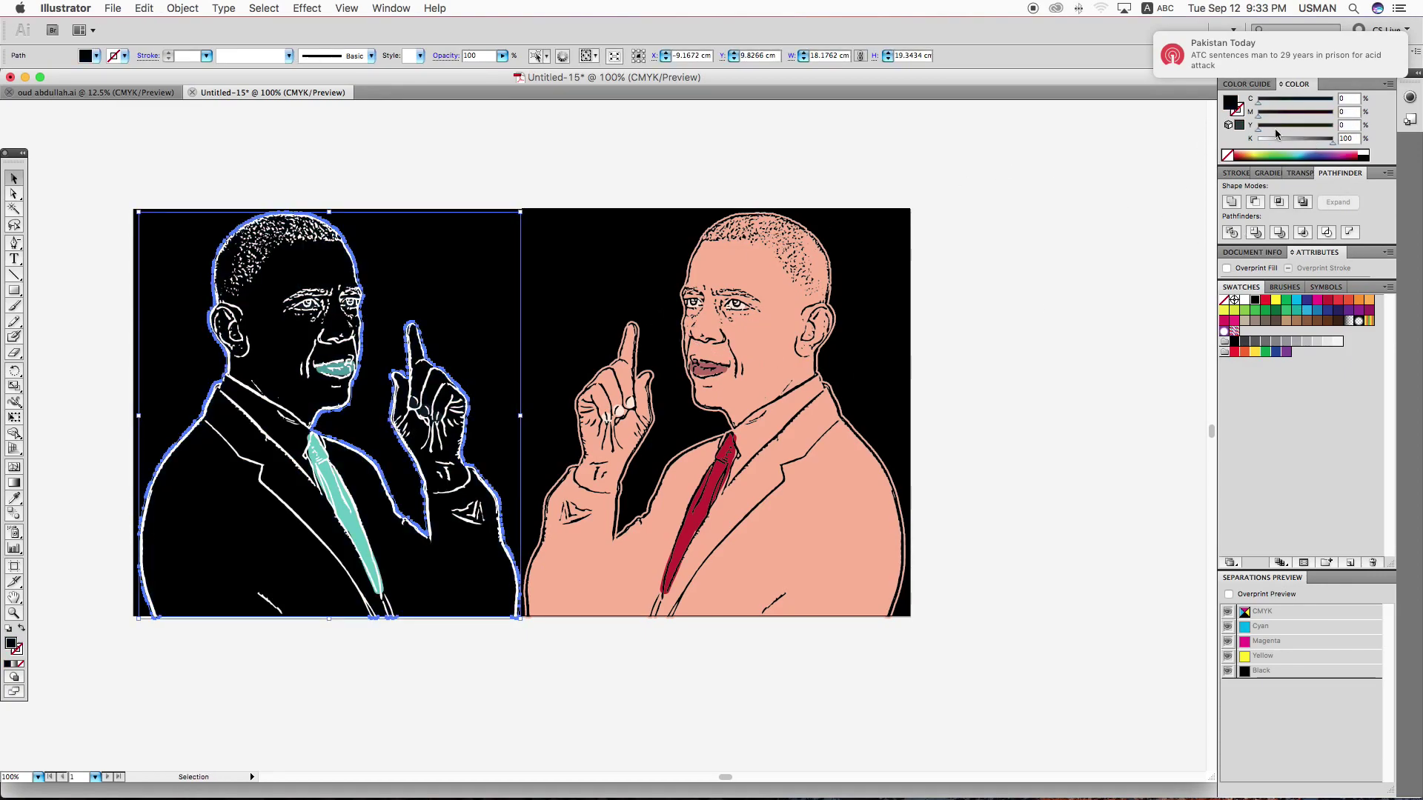
left_click_drag(1276, 134, 1326, 140)
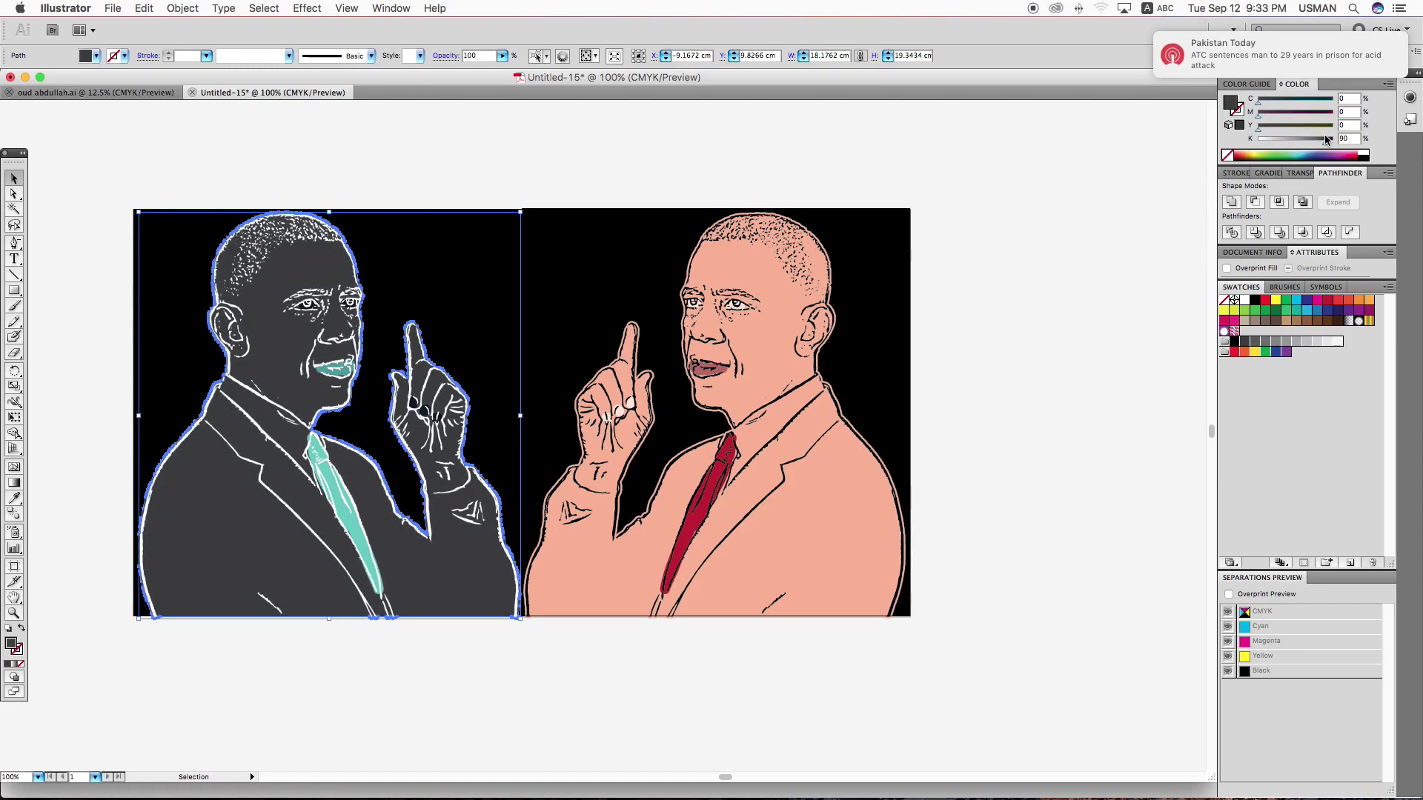
left_click(457, 675)
left_click_drag(95, 143, 858, 609)
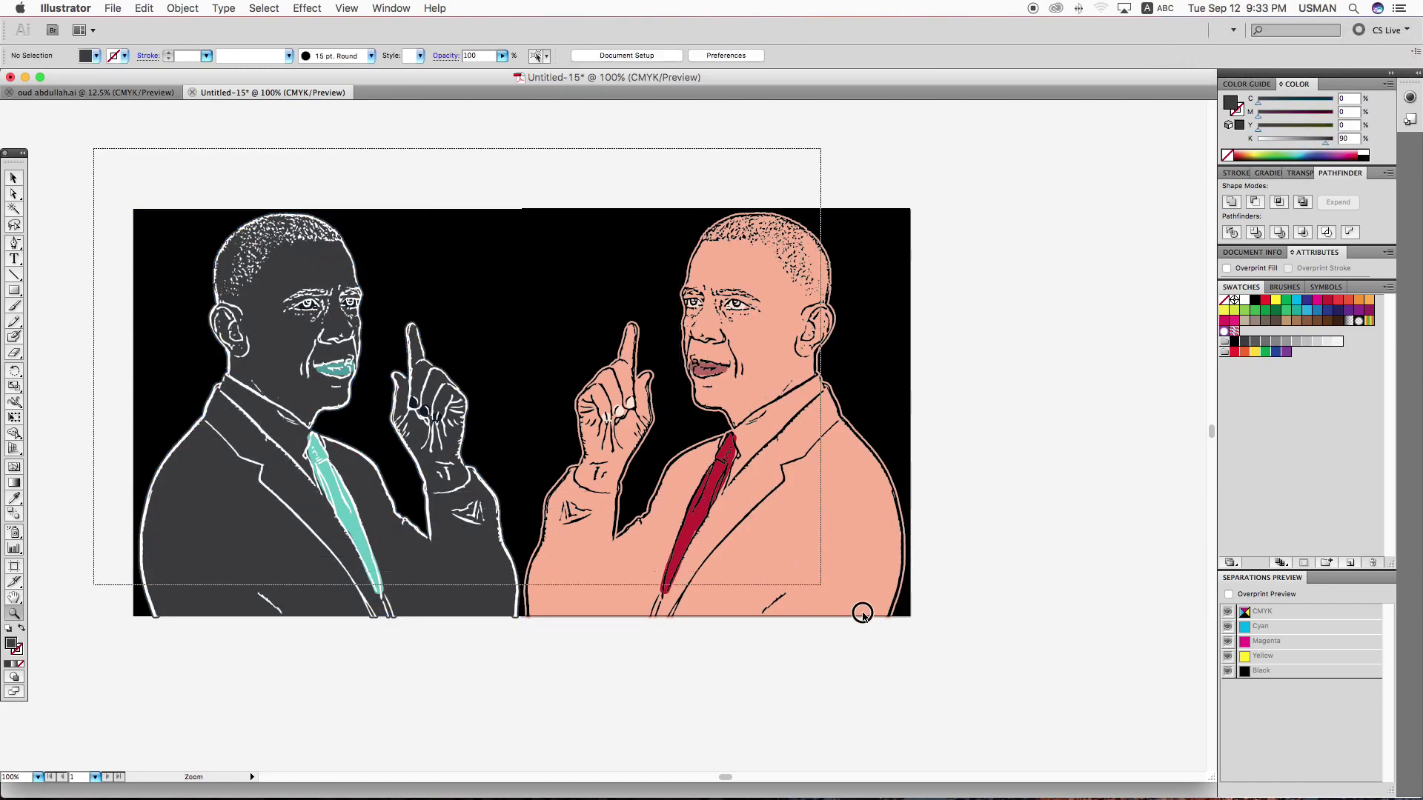
left_click_drag(433, 320, 490, 330)
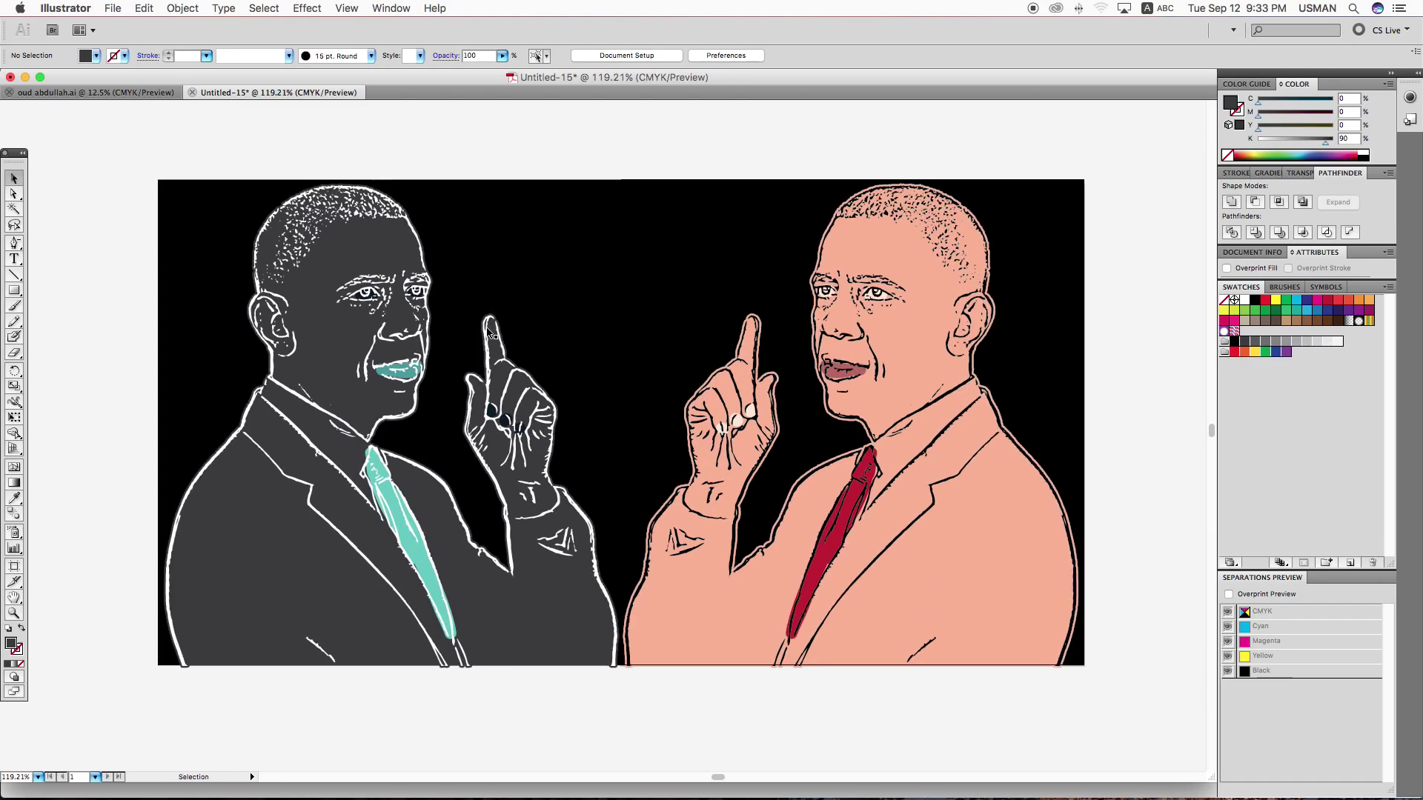